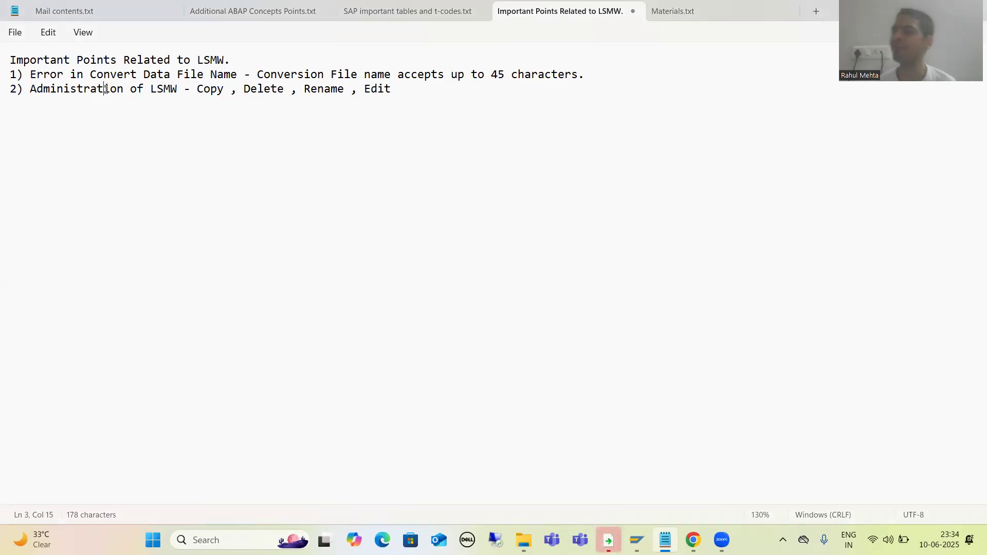
# Select the phrase 'Error in Convert Data File Name' in the first note, then move to the Administration note
pyautogui.click(31, 75)
pyautogui.moveTo(32, 75); pyautogui.dragTo(237, 76)
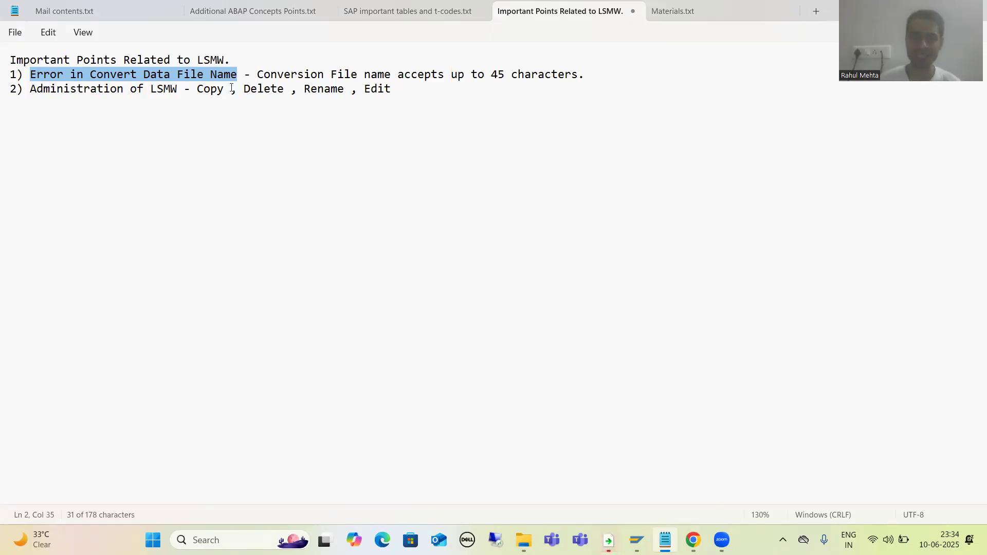
pyautogui.click(197, 77)
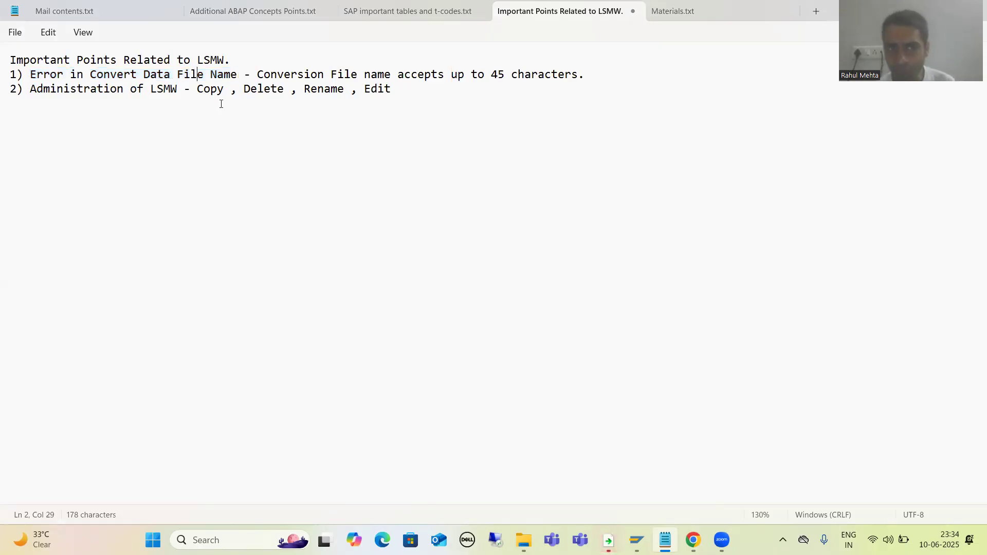
pyautogui.click(93, 90)
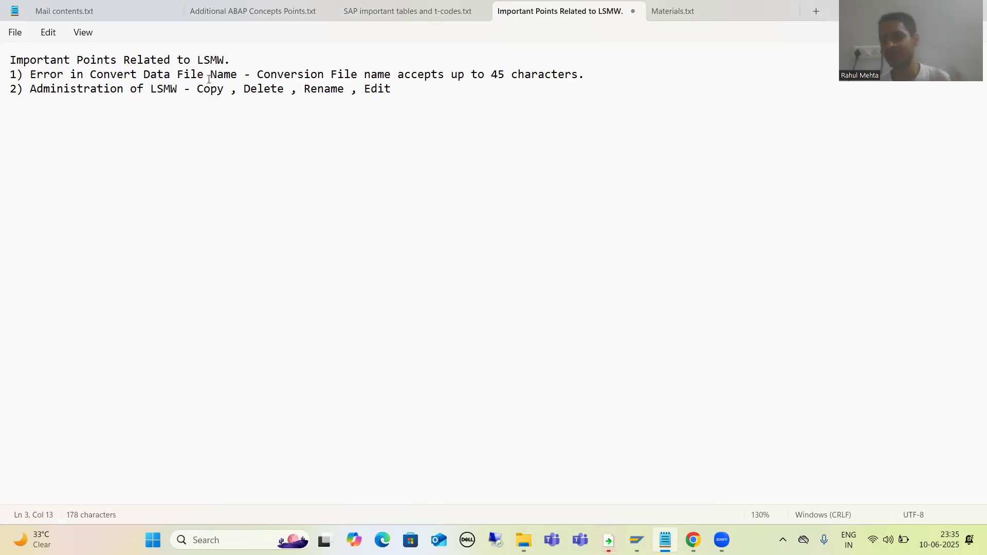
# Switch to the LSMW window, restart it with /nlsmw, clear the project name and begin a new project
pyautogui.click(637, 540)
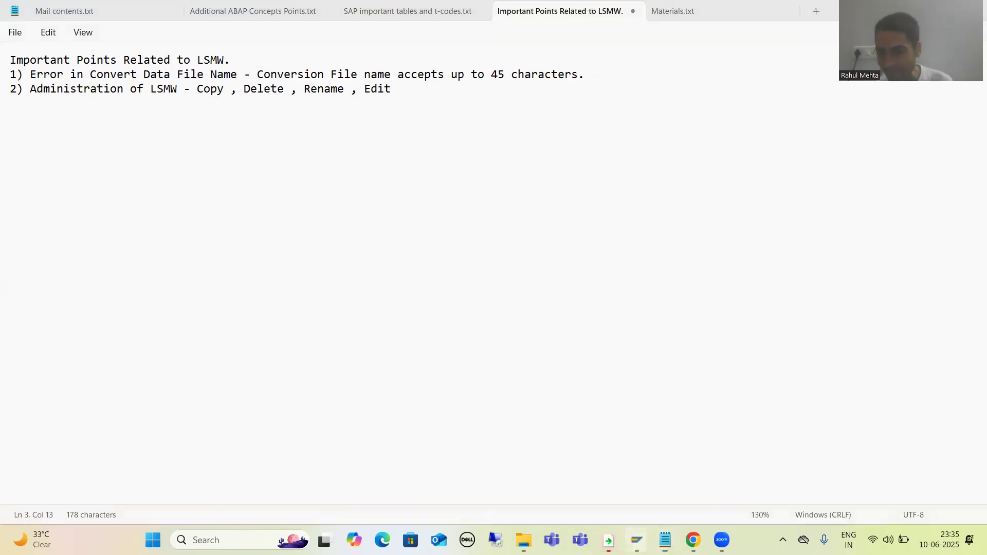
pyautogui.click(645, 476)
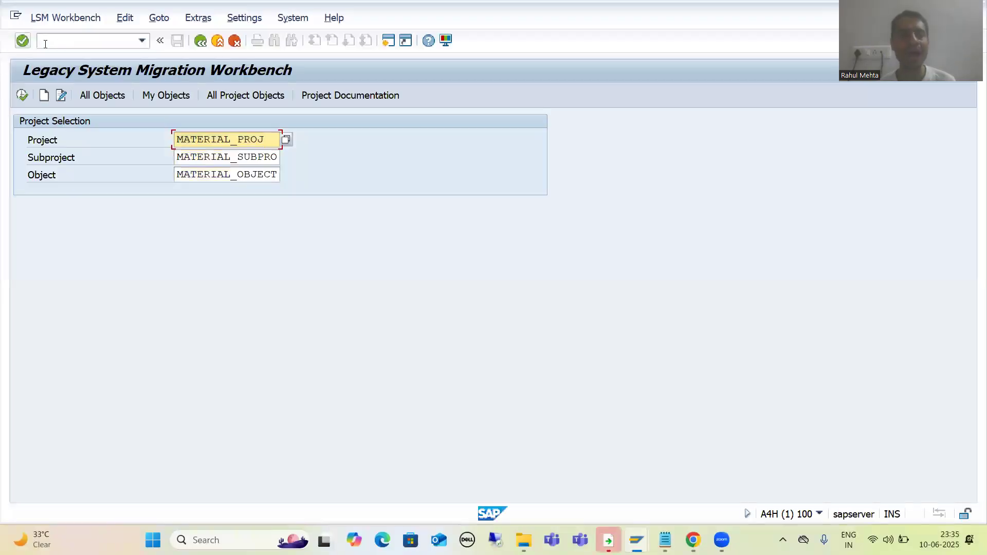
pyautogui.write('/n')
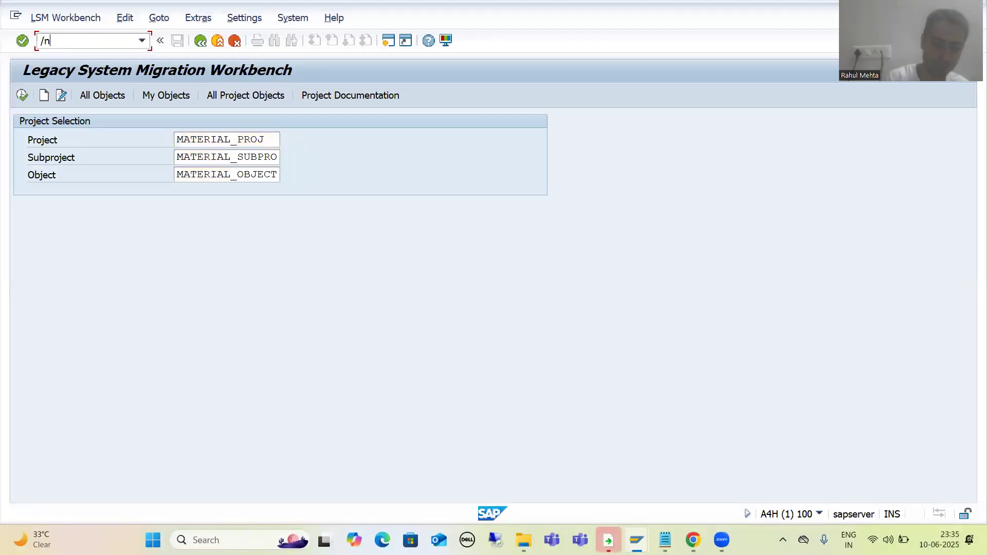
pyautogui.write('lsmw')
pyautogui.press('Return')
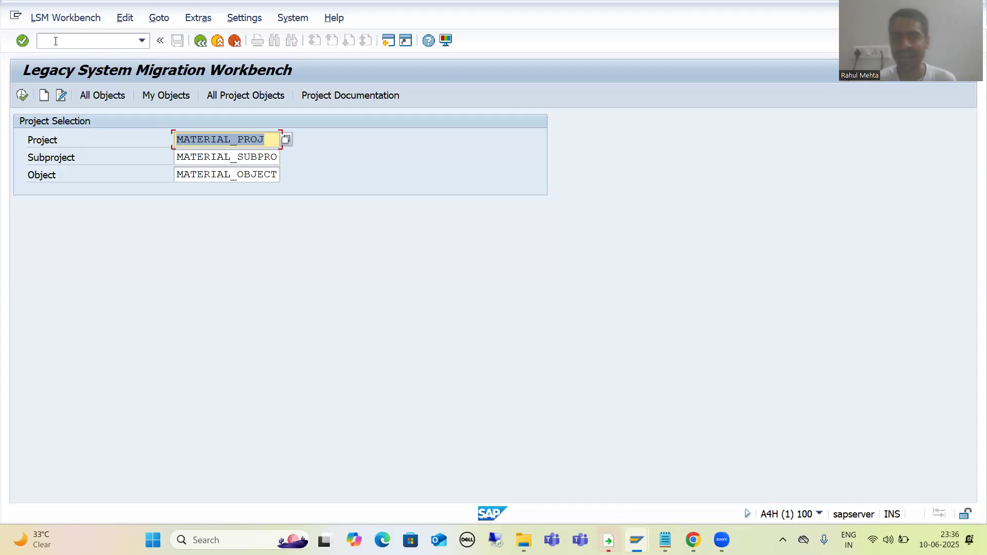
pyautogui.press('BackSpace')
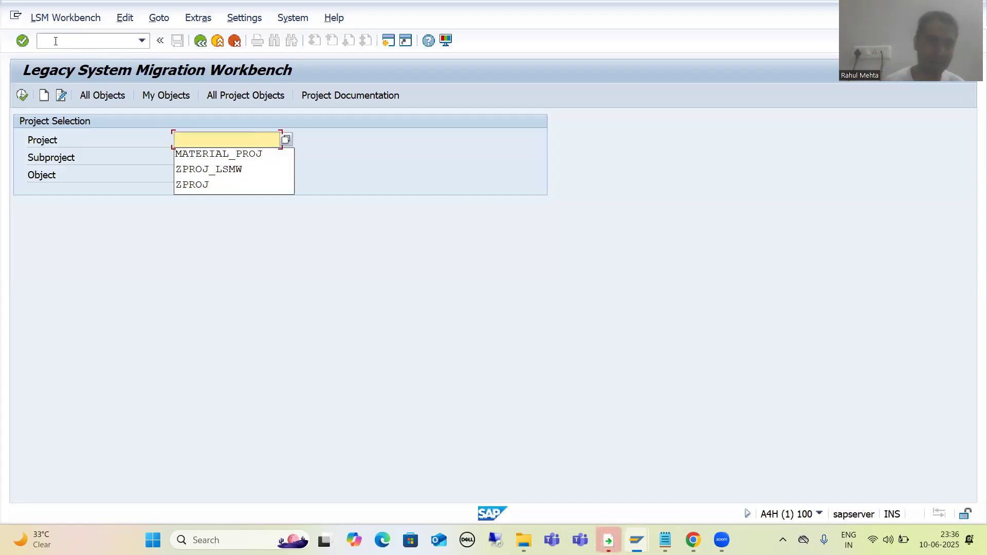
pyautogui.click(43, 97)
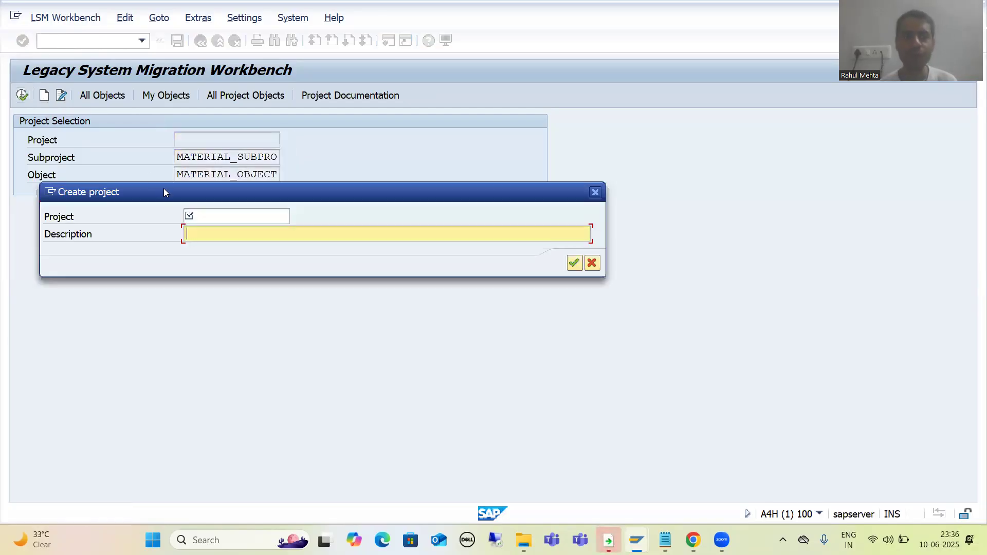
# Create project MATERIAL_PROJ with description 'Project for Materials' and confirm it
pyautogui.moveTo(166, 192); pyautogui.dragTo(196, 179)
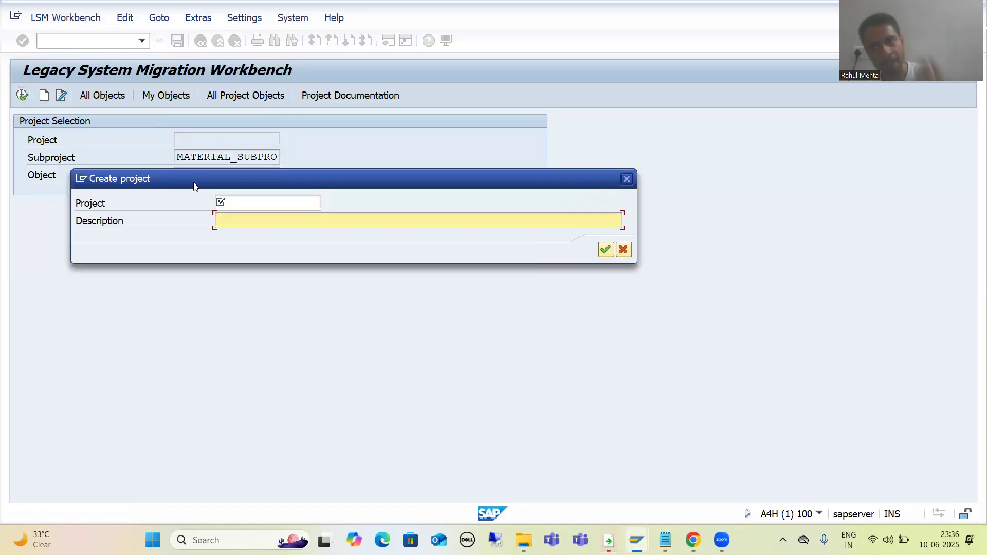
pyautogui.click(250, 201)
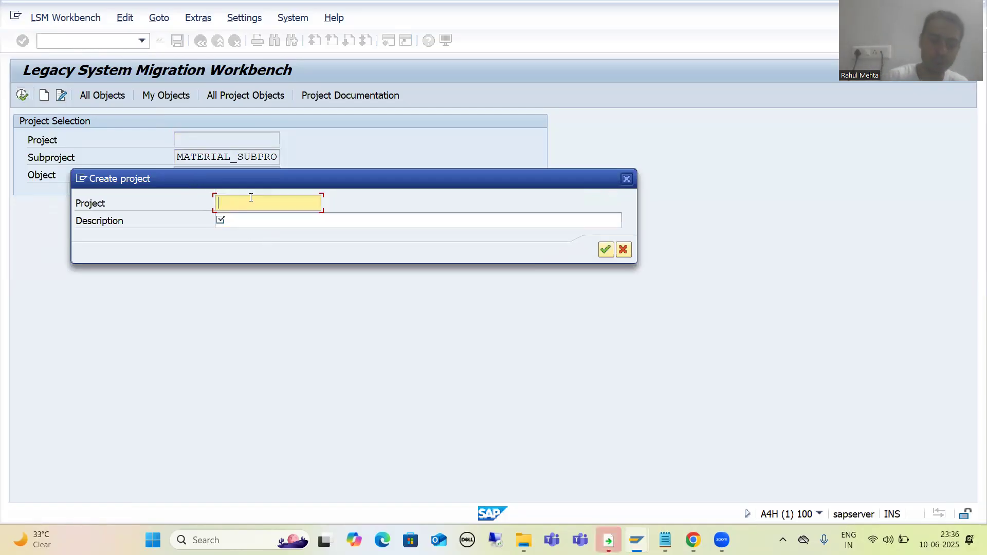
pyautogui.write('MATERI')
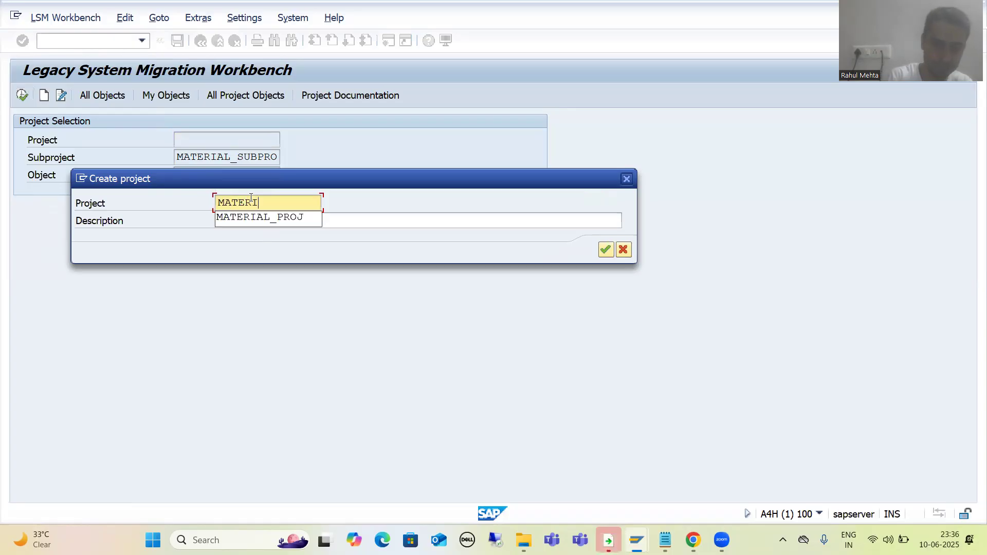
pyautogui.write('AL_PROJE')
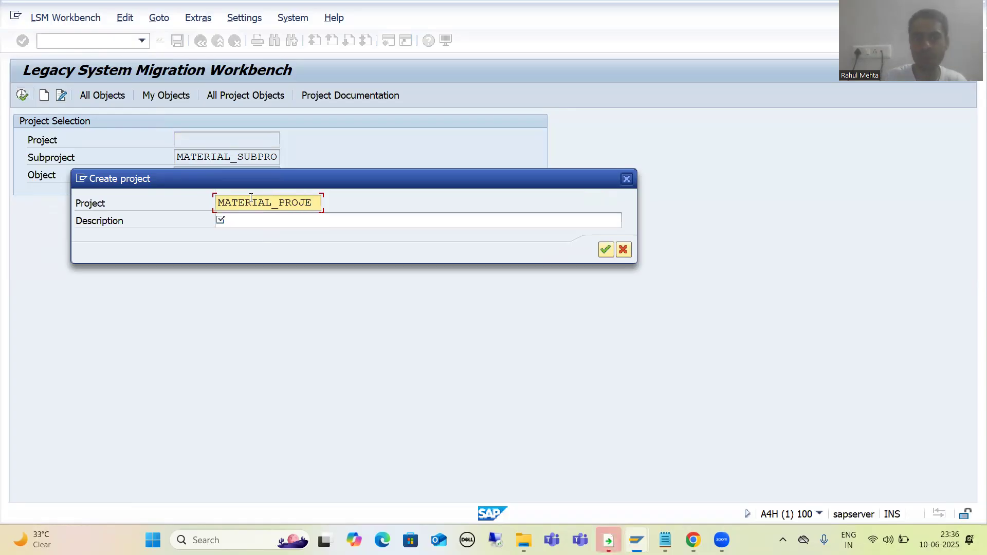
pyautogui.press('BackSpace')
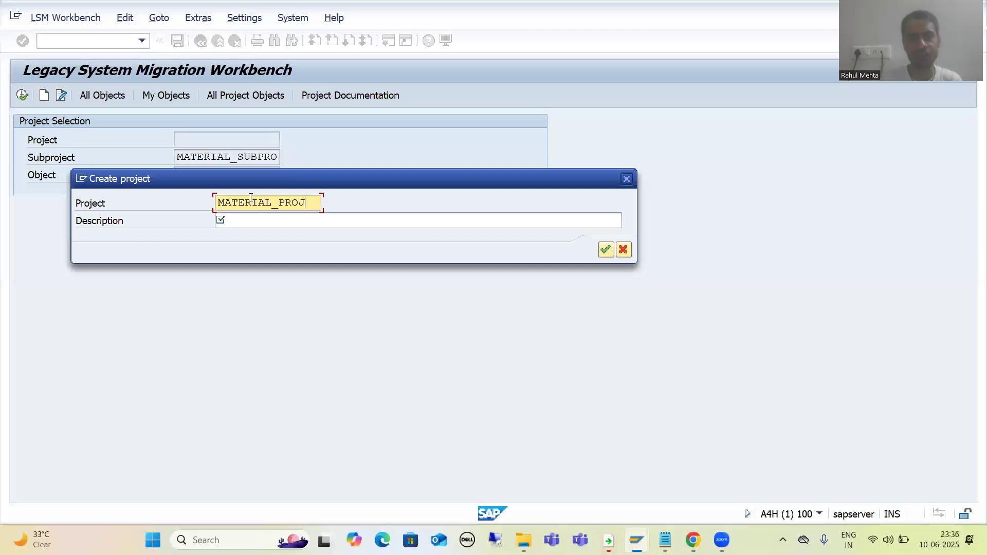
pyautogui.press('Tab')
pyautogui.write('Project for Materials')
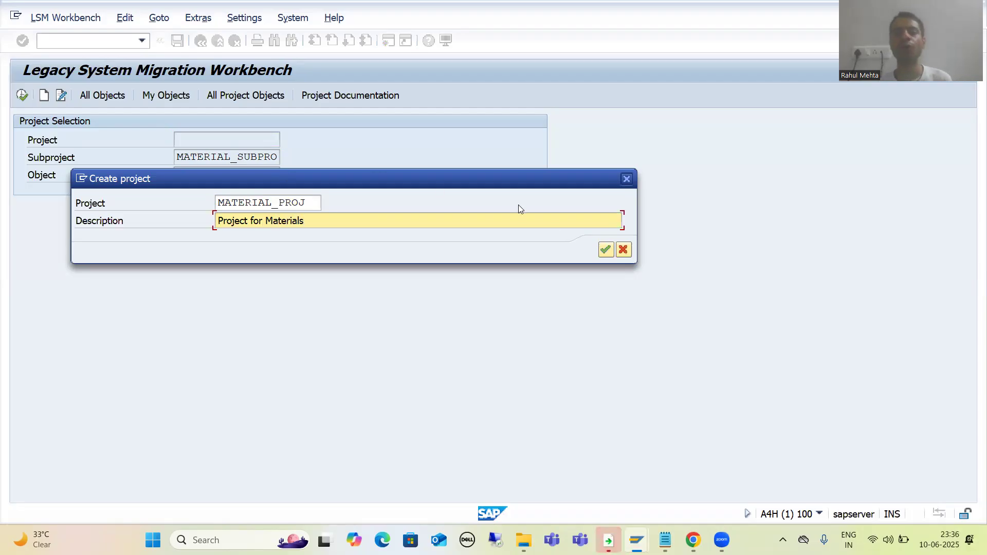
pyautogui.click(605, 250)
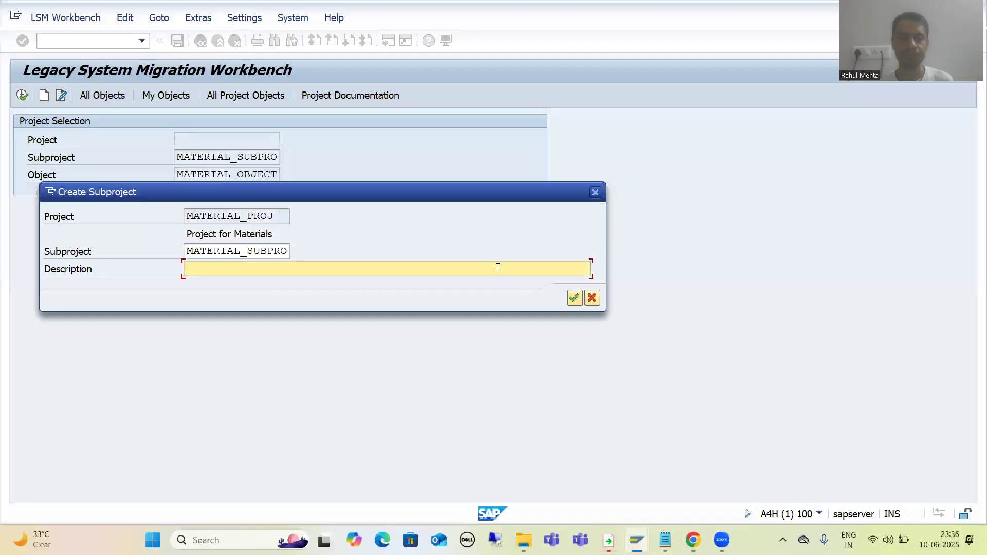
# Create subproject MATERIAL_SUBPRO 'Subproject for Materials' and object MATERIAL_OBJECT 'Object for Materials'
pyautogui.click(281, 253)
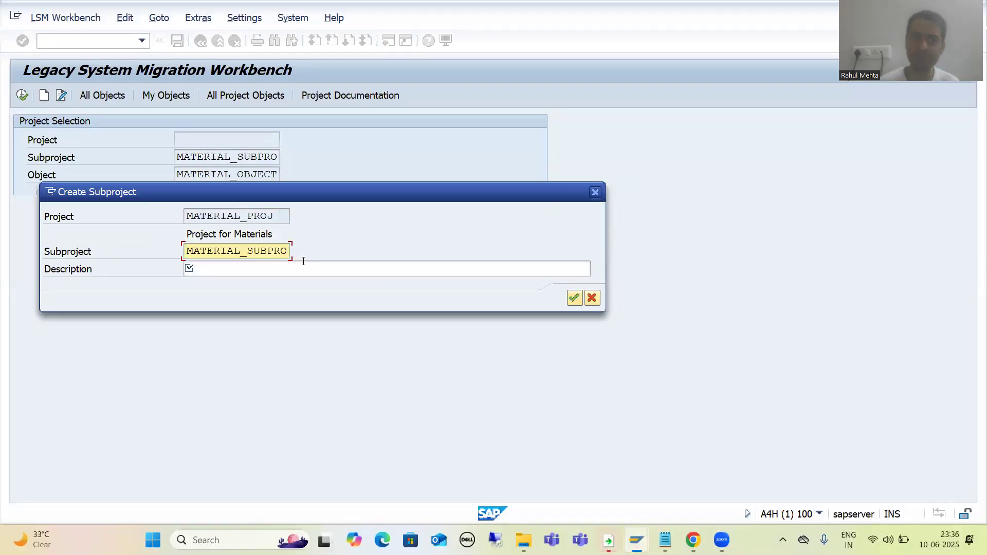
pyautogui.press('BackSpace')
pyautogui.press('BackSpace')
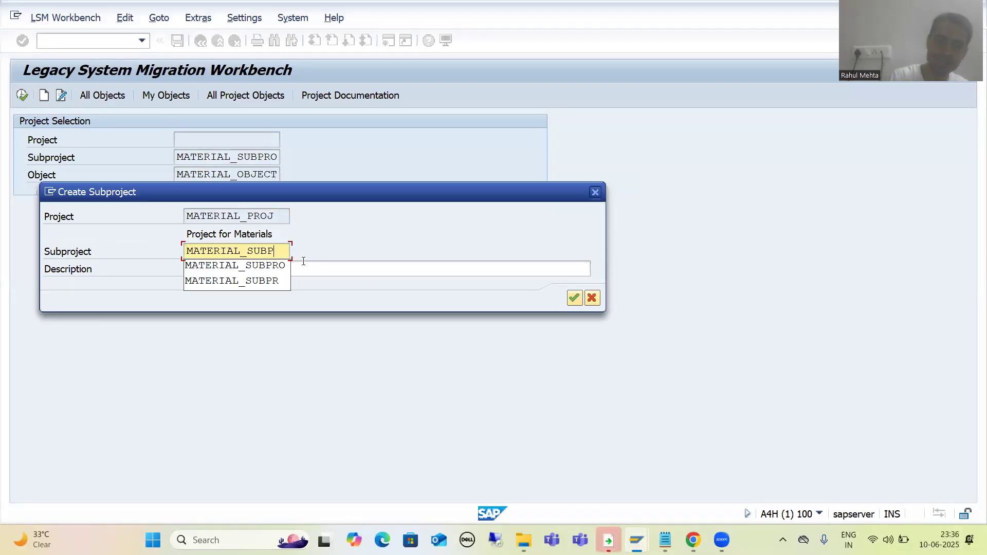
pyautogui.write('PRO')
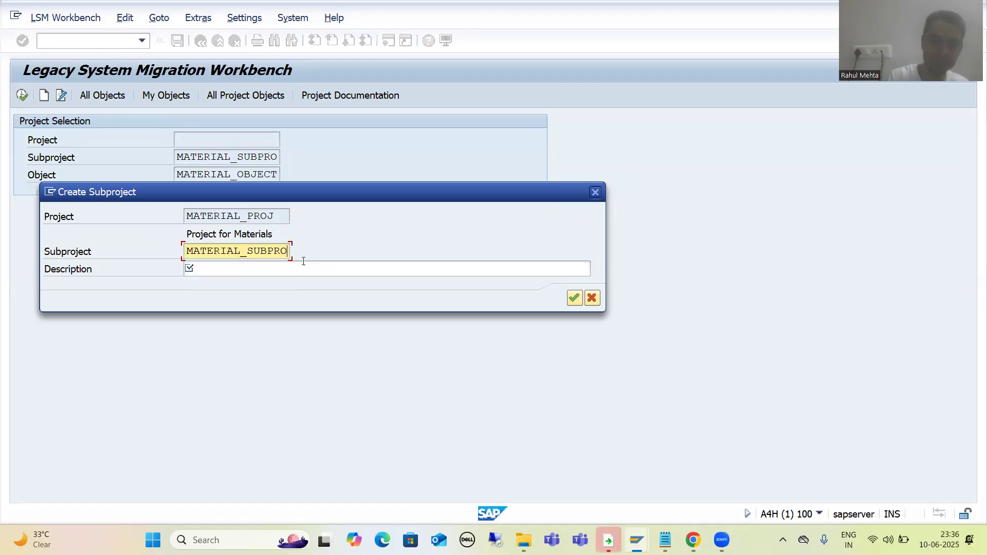
pyautogui.press('Tab')
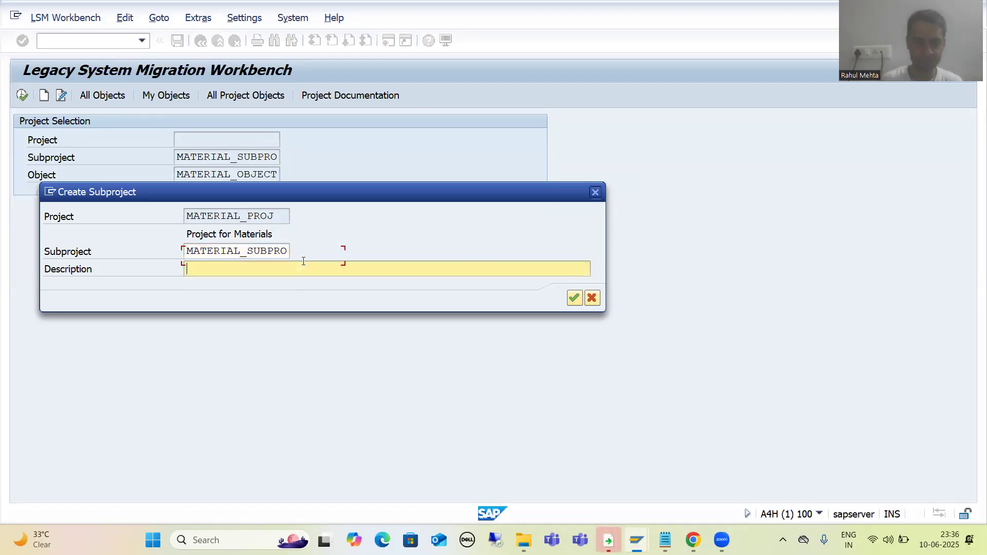
pyautogui.write('Subpro')
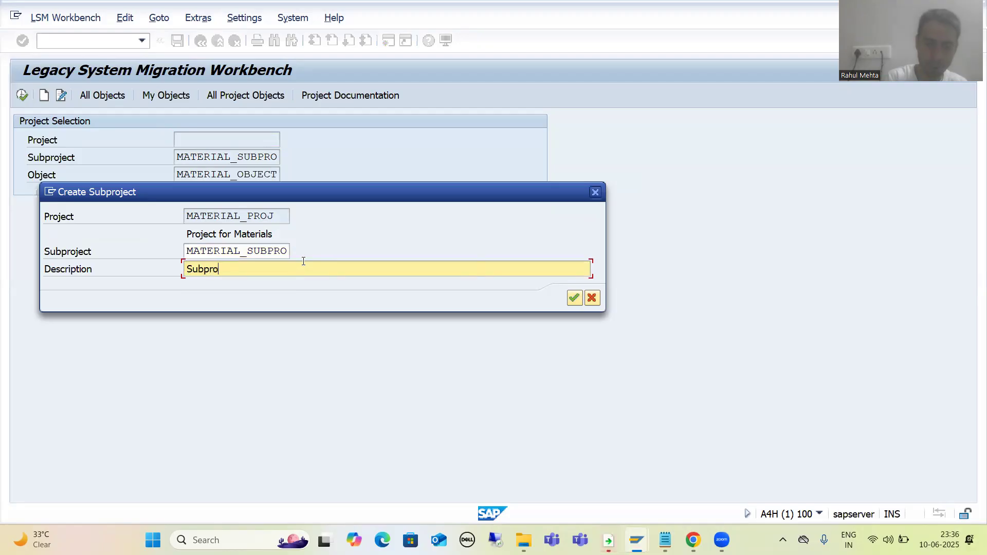
pyautogui.write('ject for Materials')
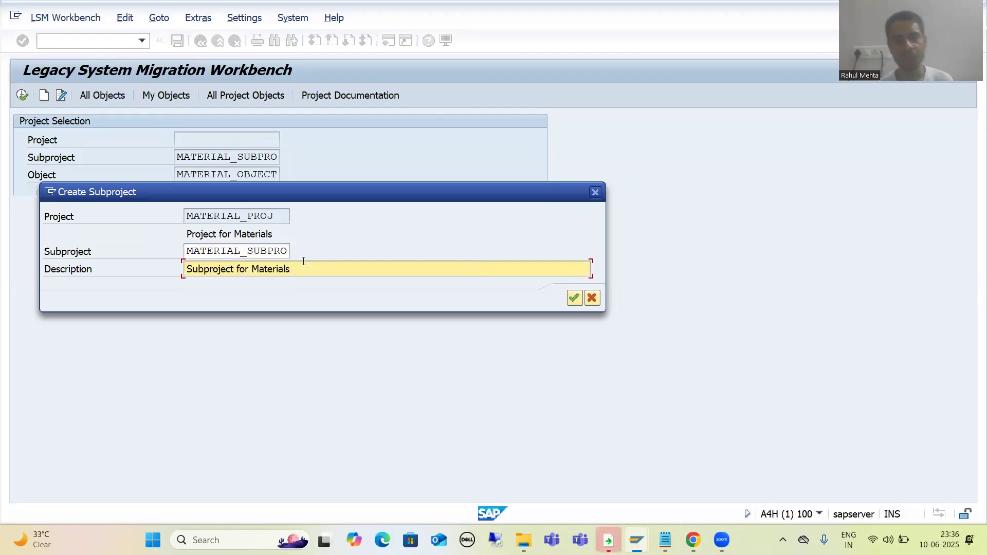
pyautogui.click(575, 298)
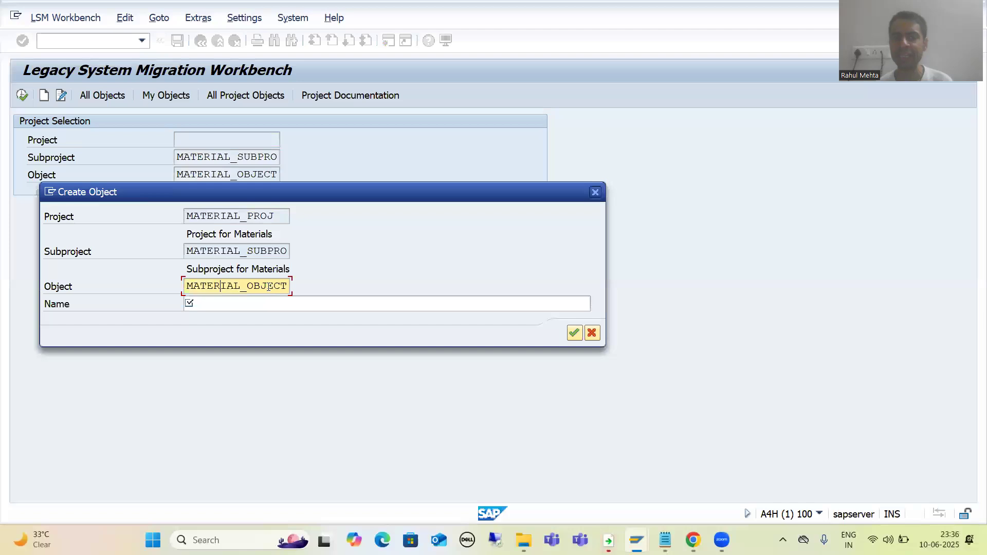
pyautogui.write('Object for')
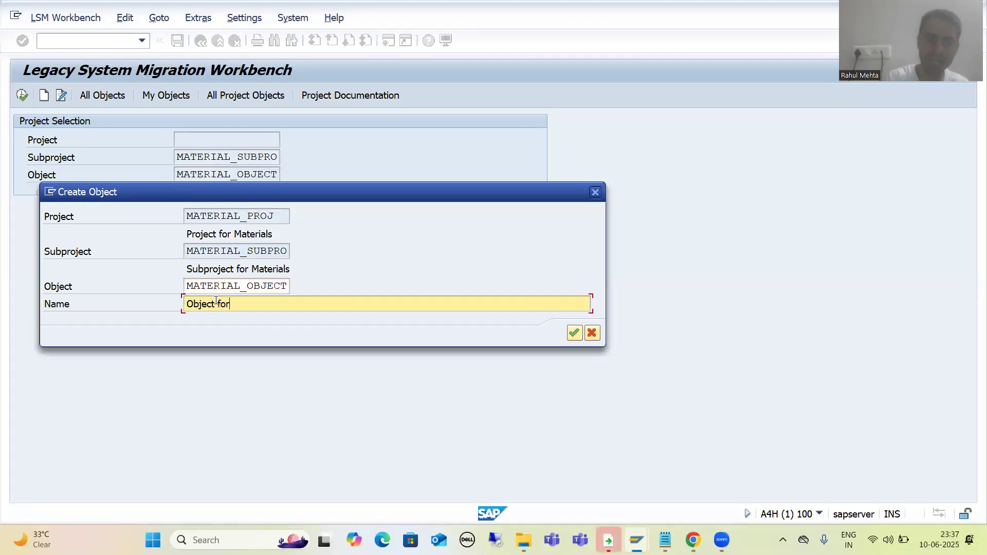
pyautogui.write(' Materials')
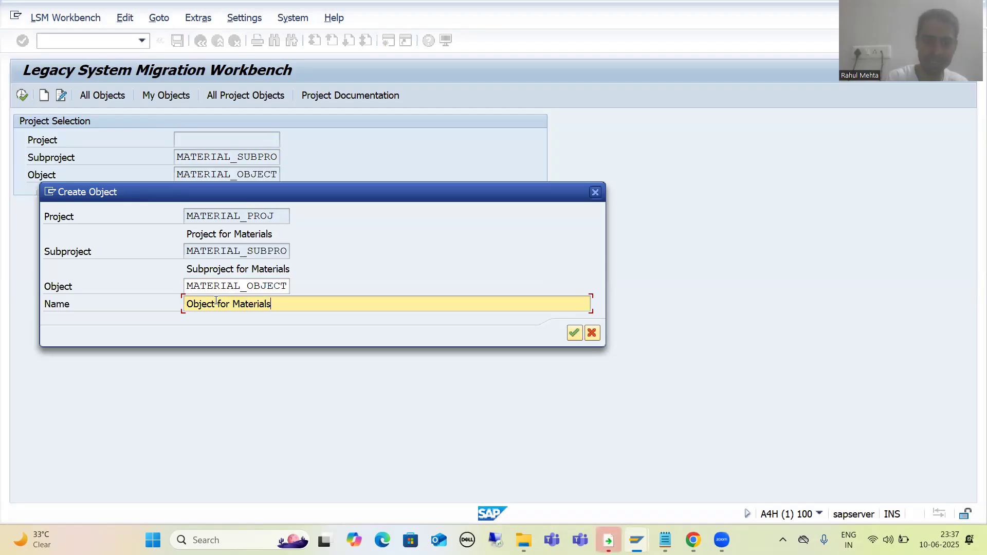
pyautogui.press('Return')
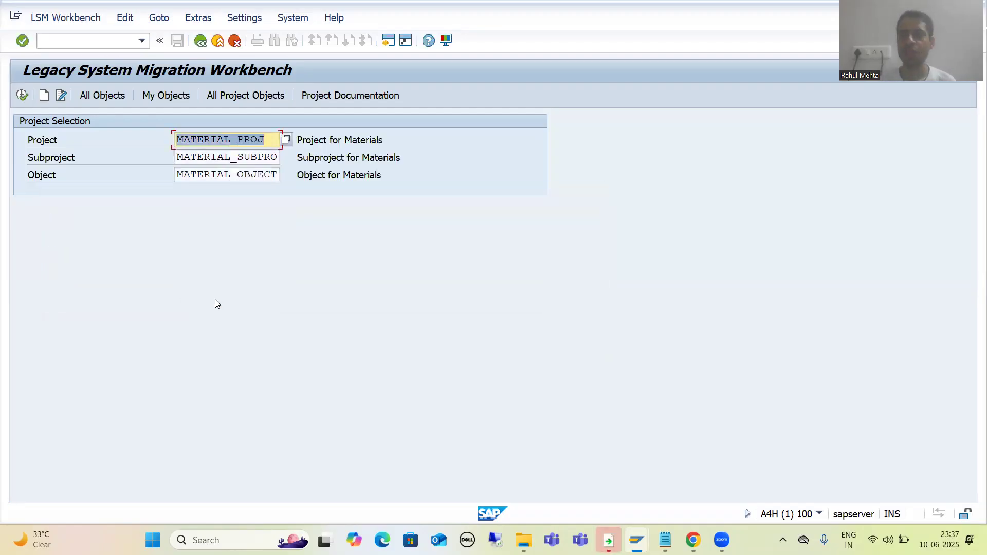
# Select MATERIAL_OBJECT, run Define Object Attributes and switch the attributes to change mode
pyautogui.click(210, 146)
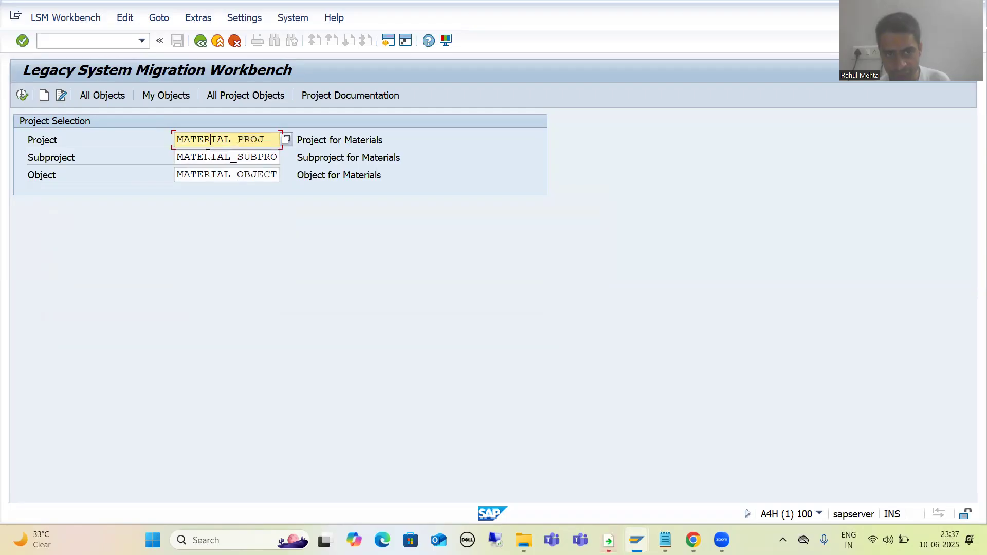
pyautogui.click(208, 154)
pyautogui.click(204, 175)
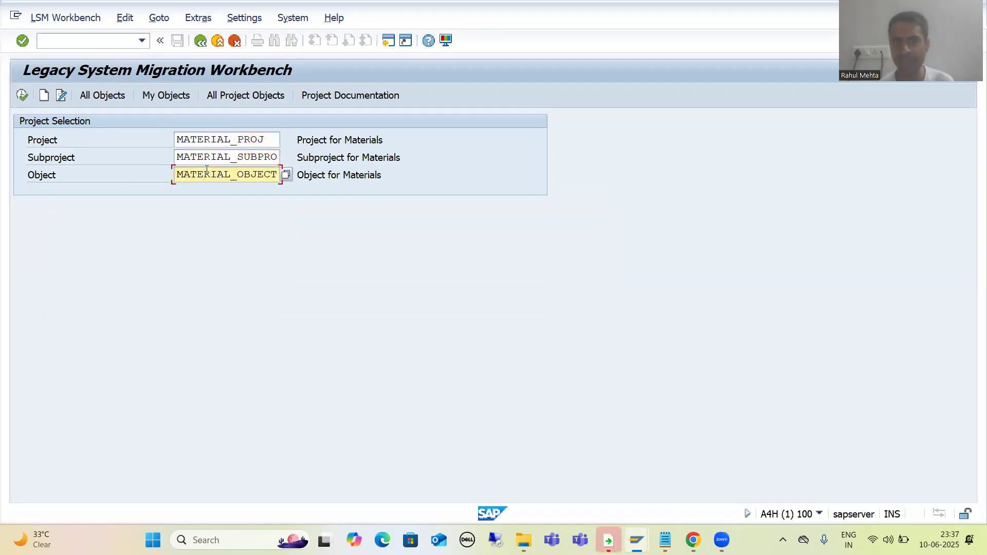
pyautogui.click(23, 96)
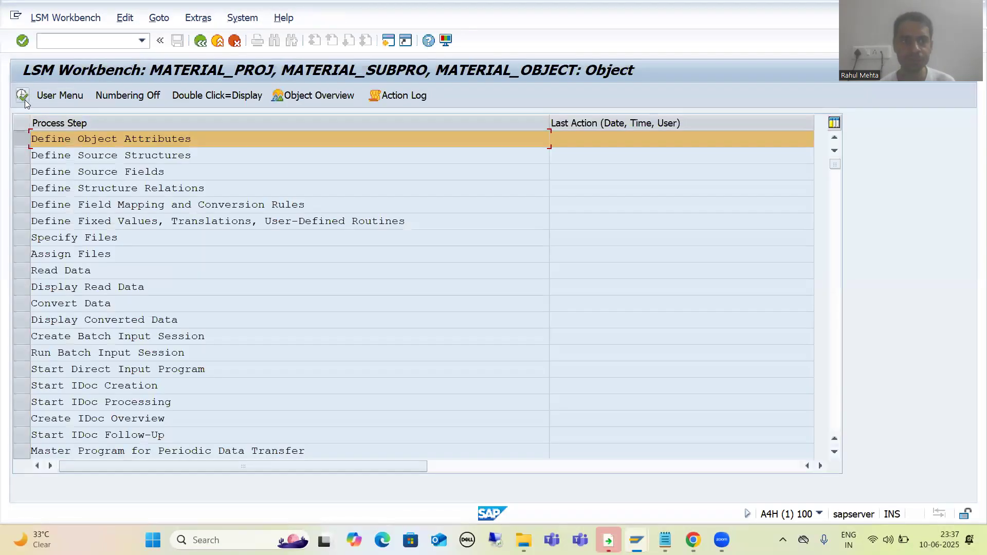
pyautogui.click(23, 96)
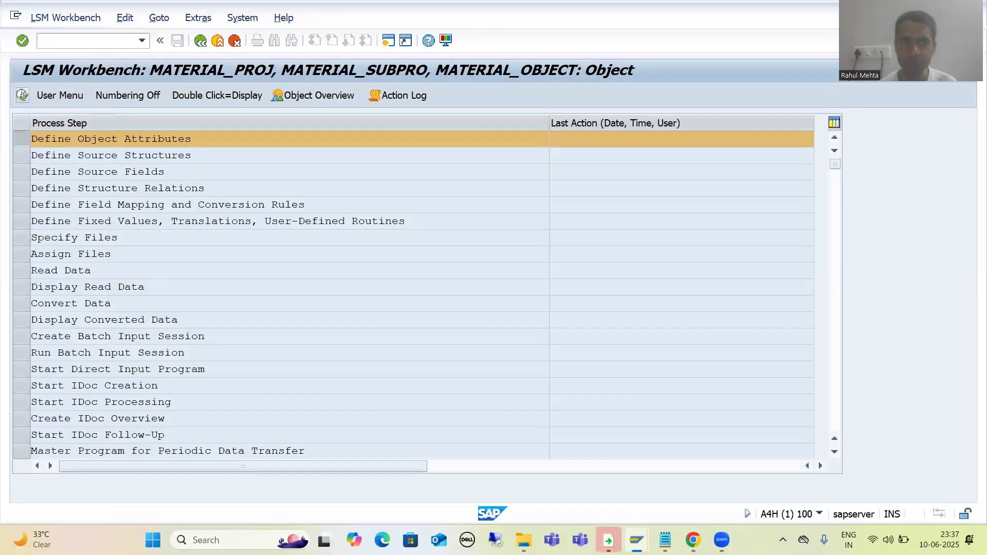
pyautogui.click(43, 97)
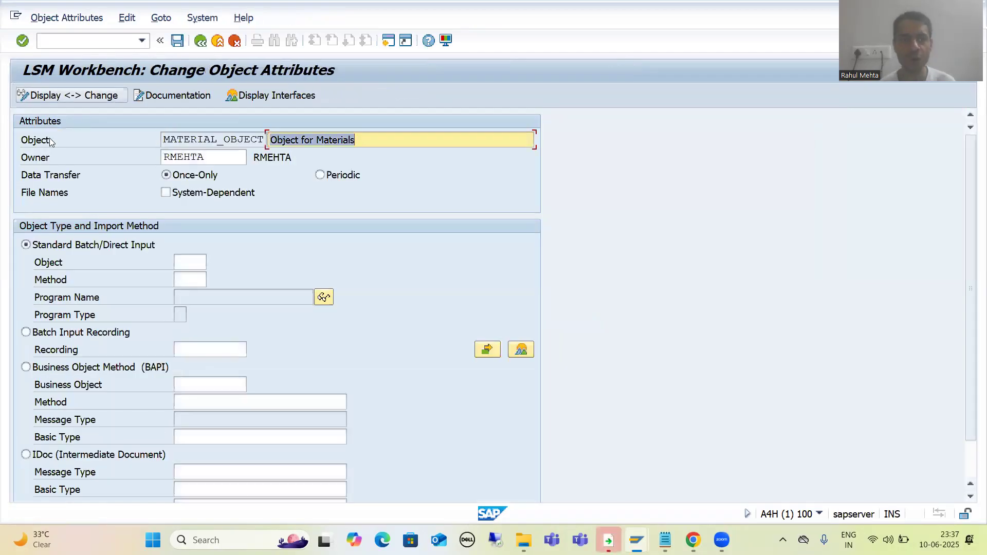
# Set the import method to Batch Input Recording and open the recordings overview
pyautogui.click(47, 335)
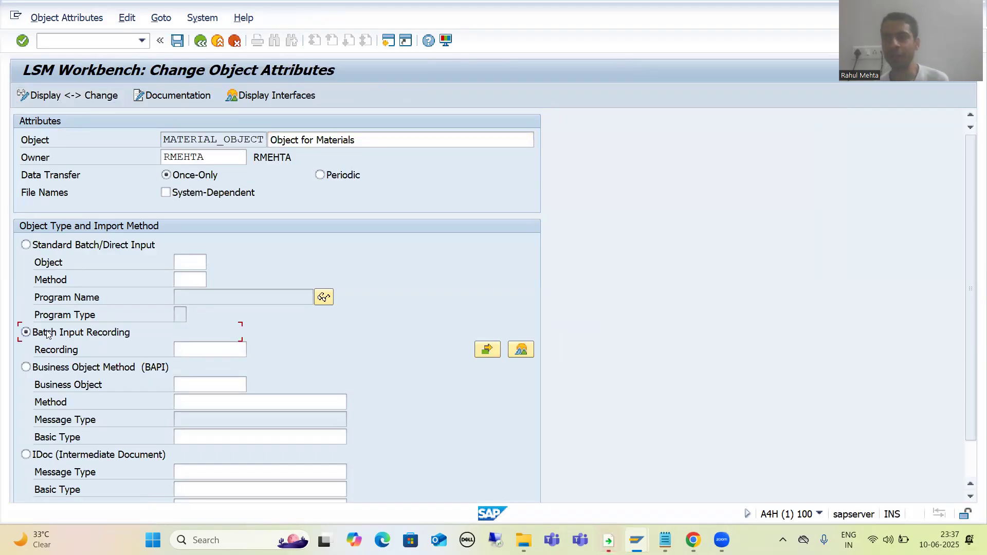
pyautogui.click(520, 349)
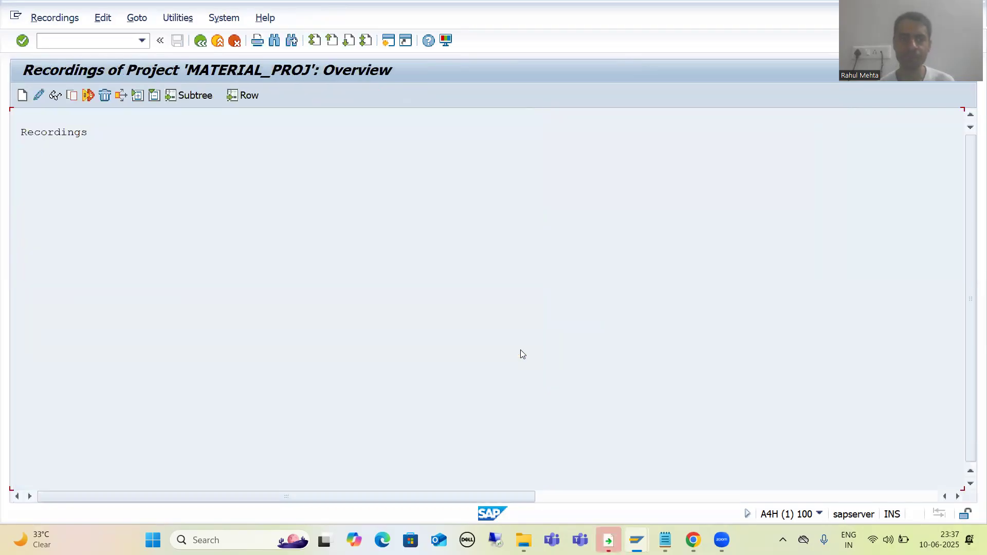
# Create recording MM01_REC described 'MM01 Recording' and start recording on transaction MM01
pyautogui.click(22, 96)
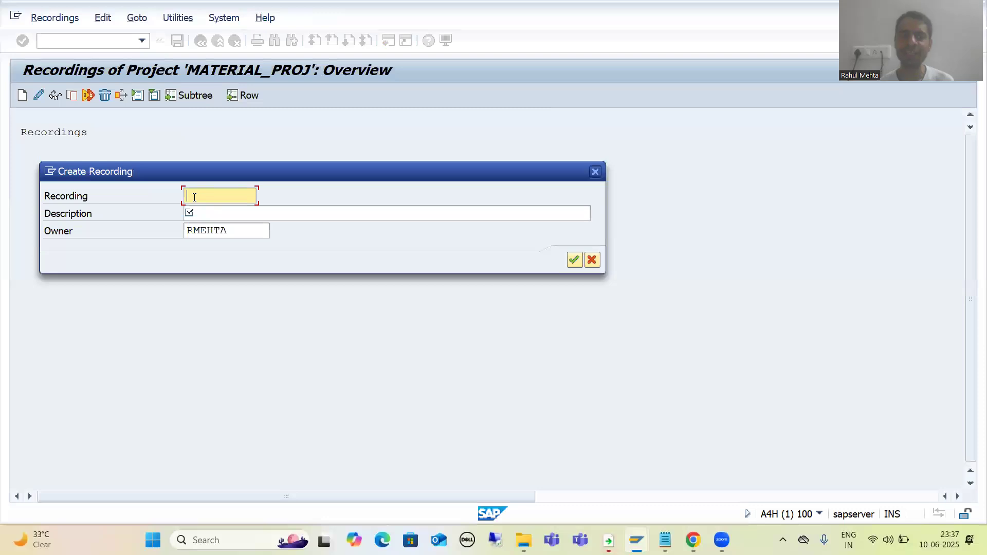
pyautogui.write('MM0')
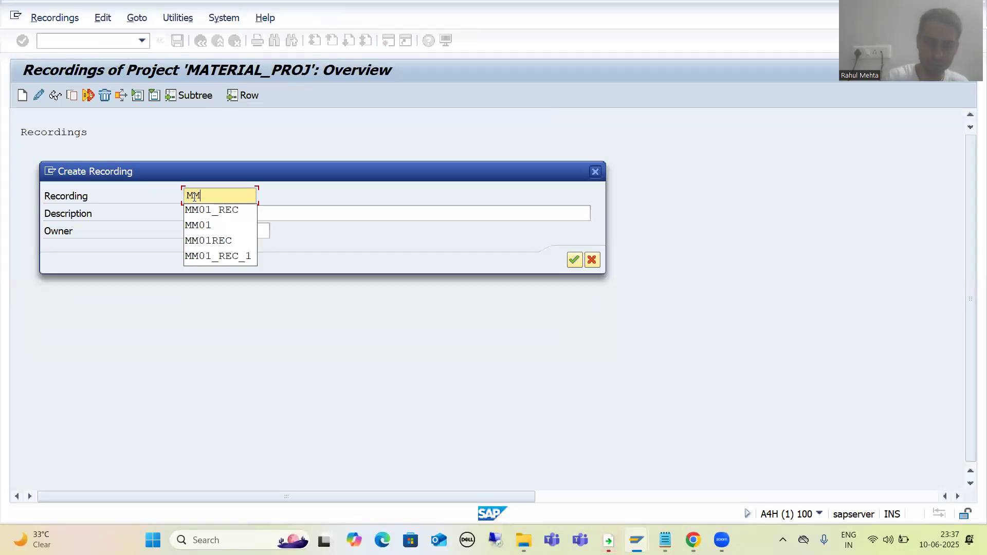
pyautogui.write('_')
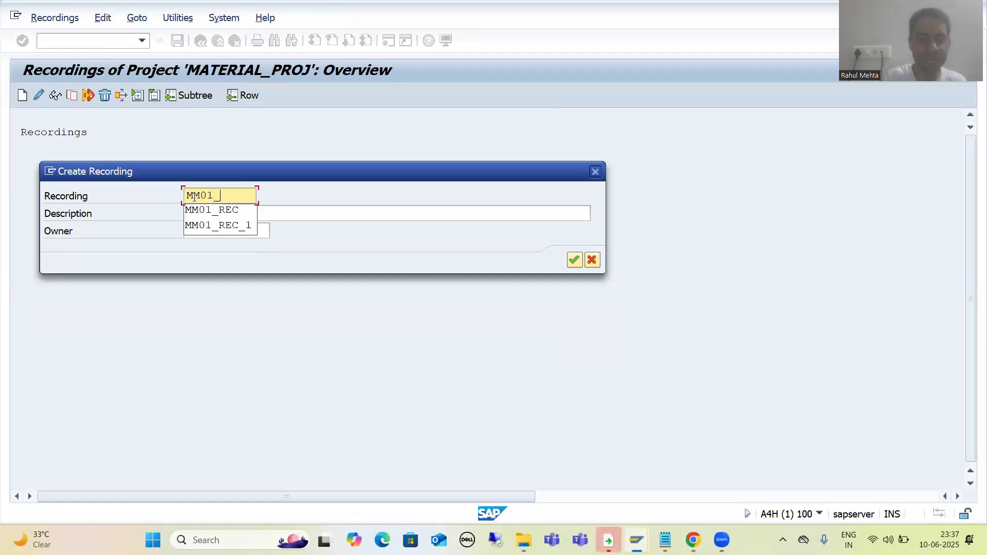
pyautogui.write('REC')
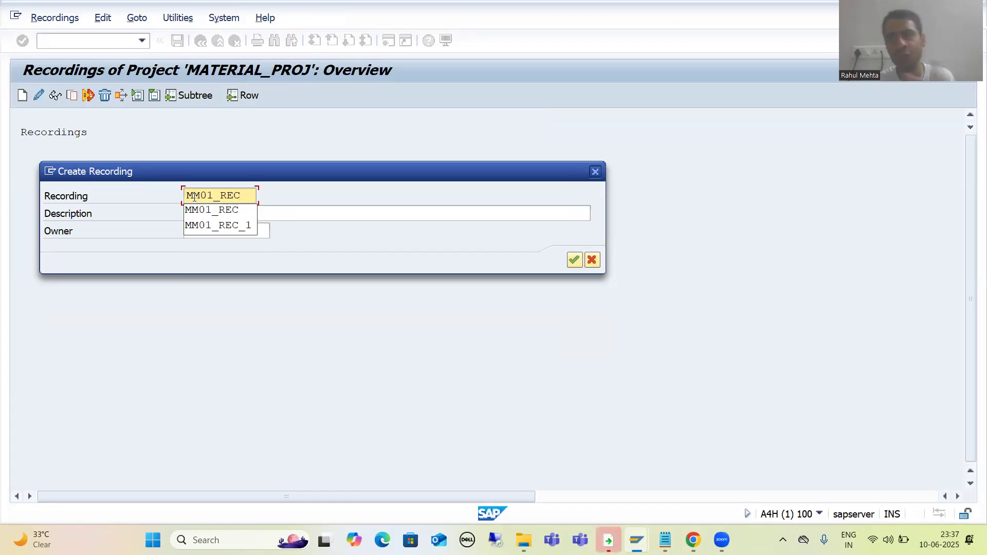
pyautogui.press('Tab')
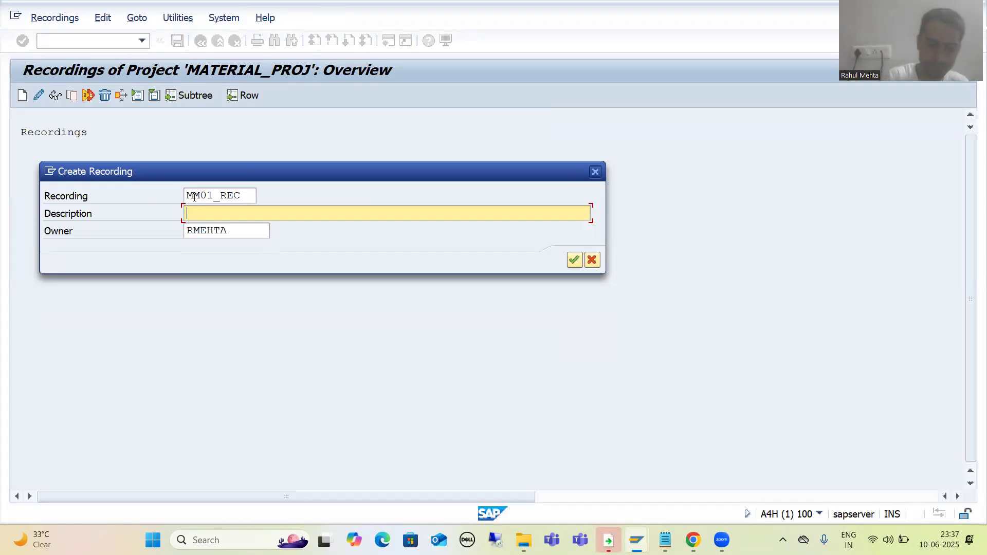
pyautogui.write('Rec')
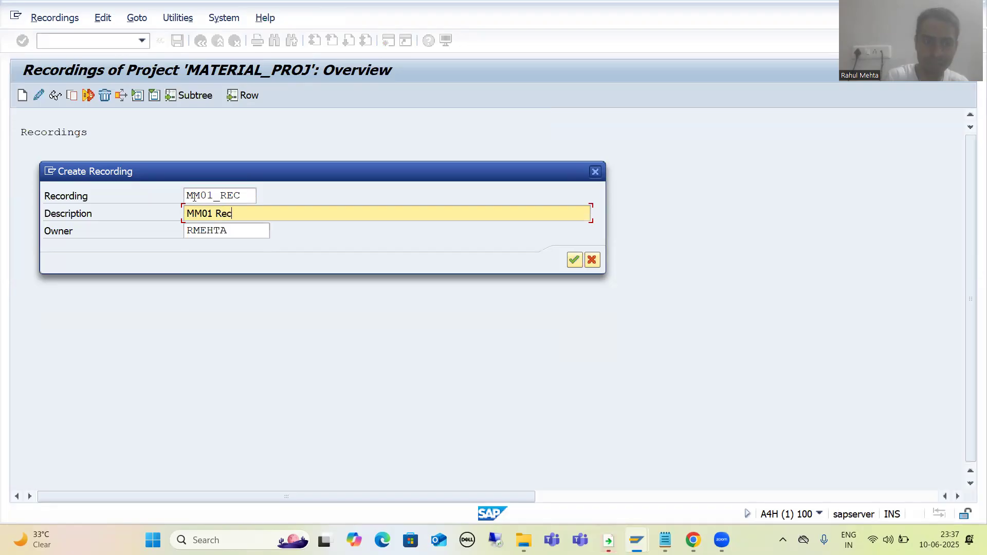
pyautogui.write('ording')
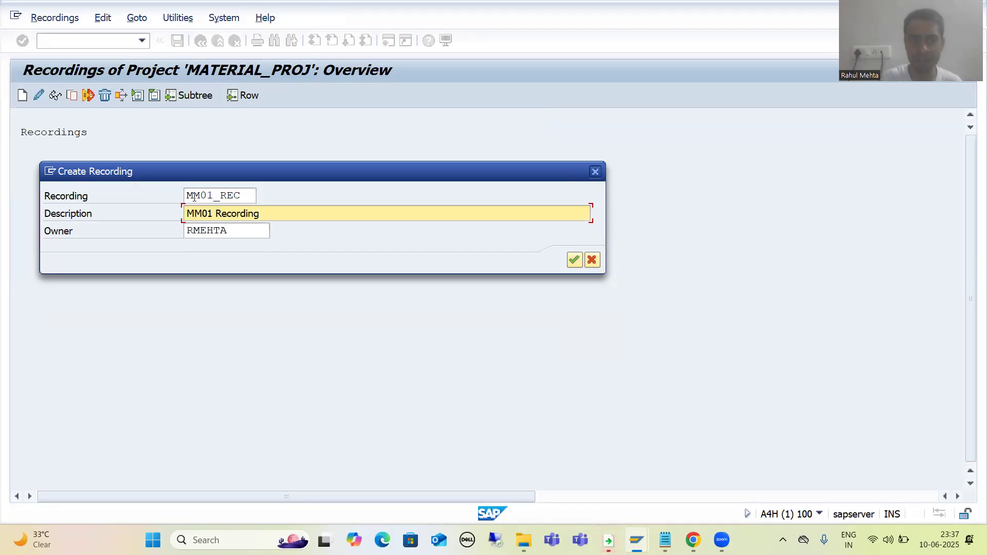
pyautogui.press('Return')
pyautogui.write('MM01')
pyautogui.press('Return')
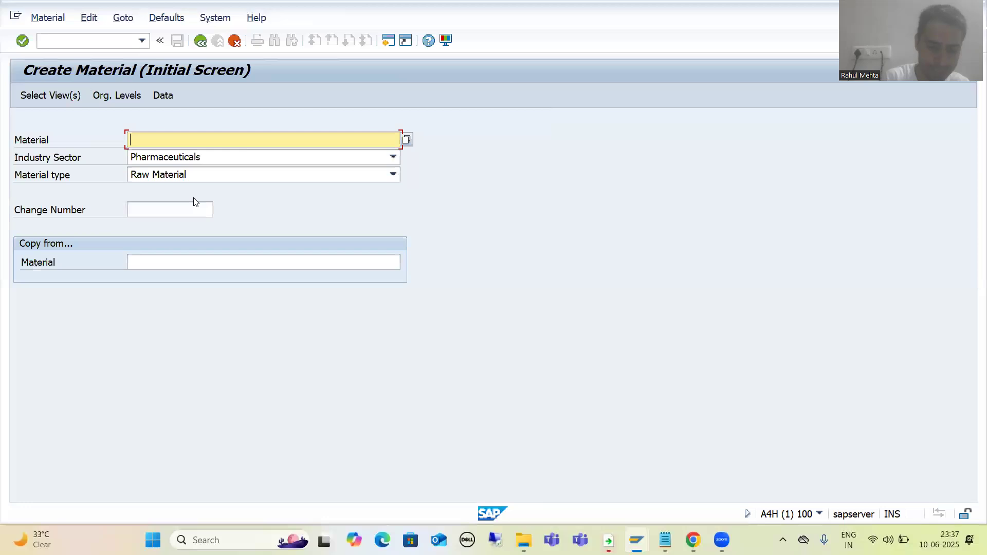
# Enter material MATERIAL_TESTING with Pharmaceuticals industry sector and Raw Material type and continue
pyautogui.write('MATE')
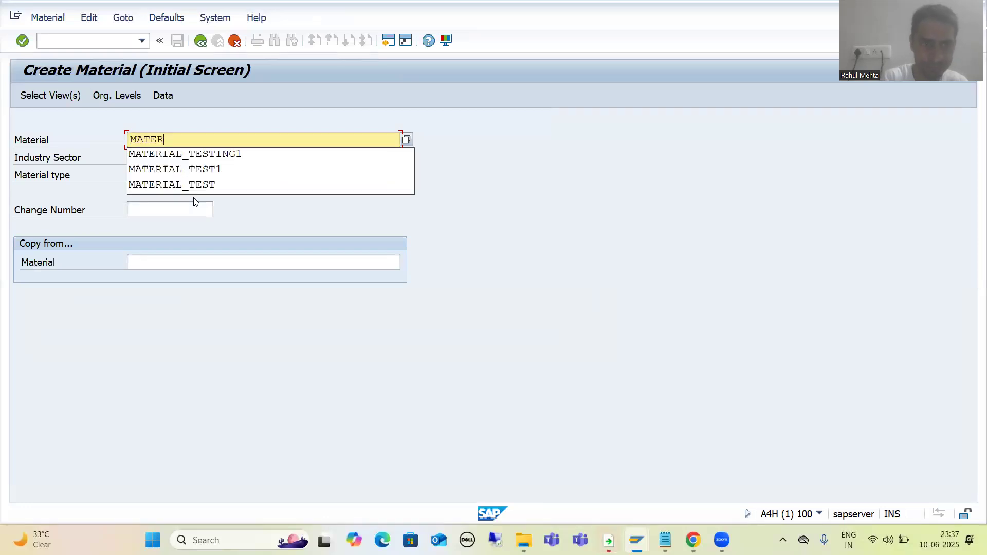
pyautogui.write('RIAL')
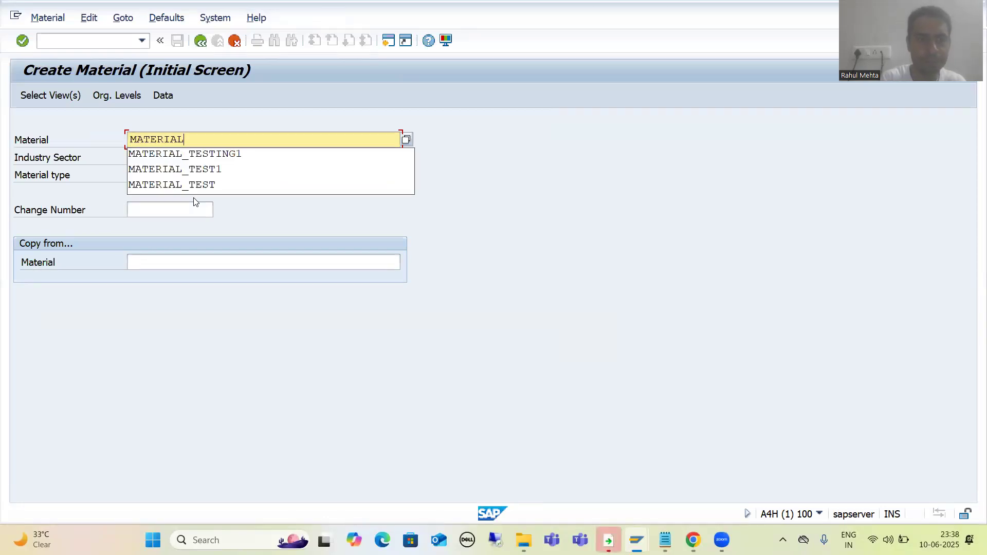
pyautogui.write('_TESTING')
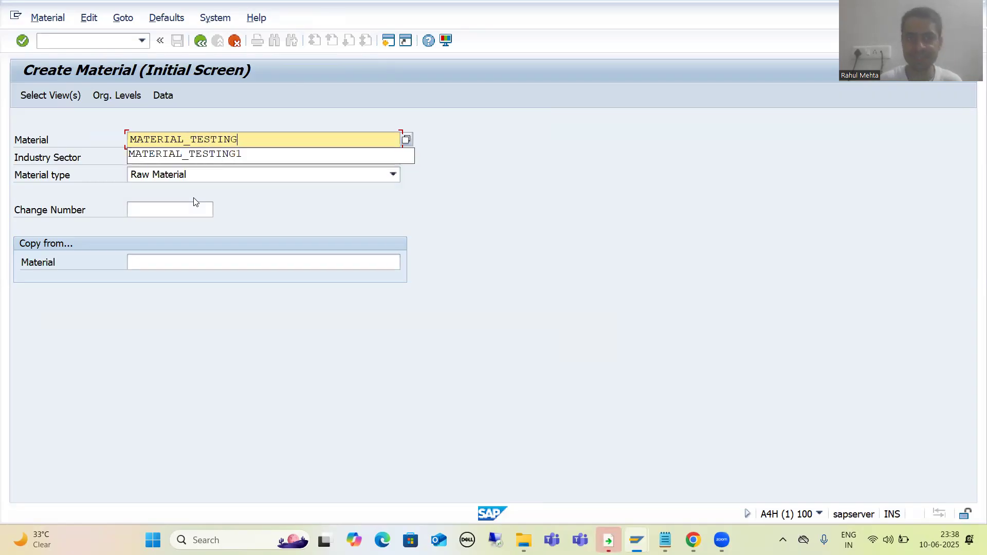
pyautogui.click(264, 323)
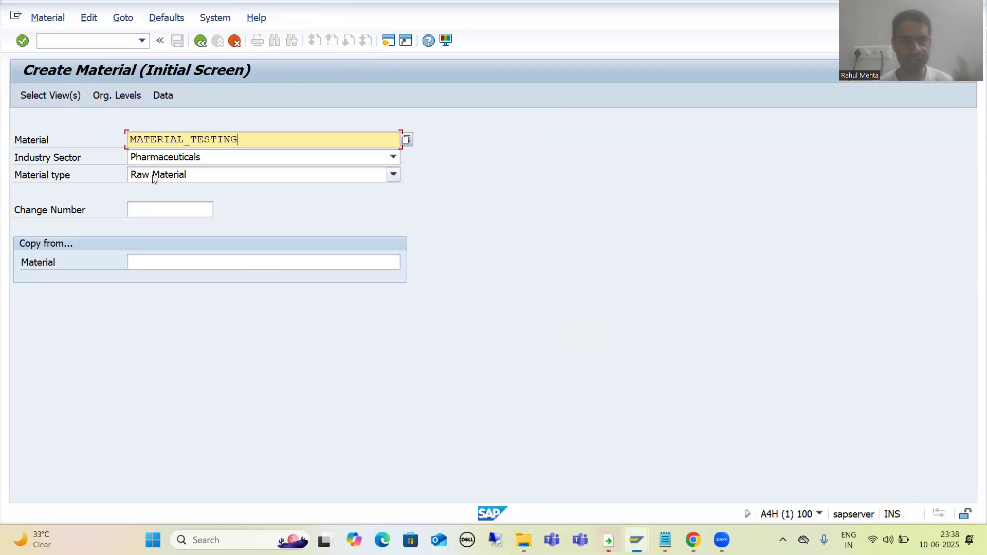
pyautogui.press('Return')
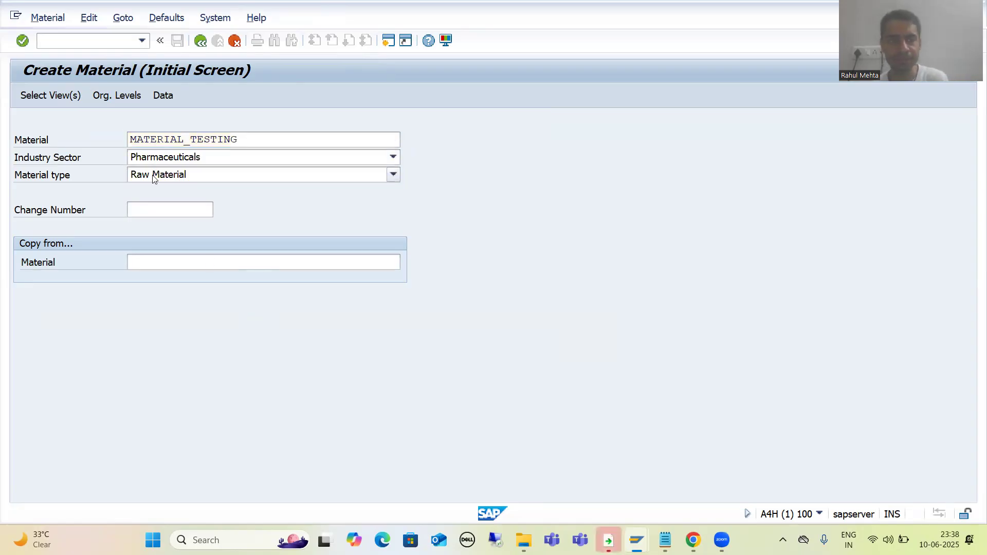
# Choose the Basic Data 1 view and enter description Test with base unit EA
pyautogui.click(282, 151)
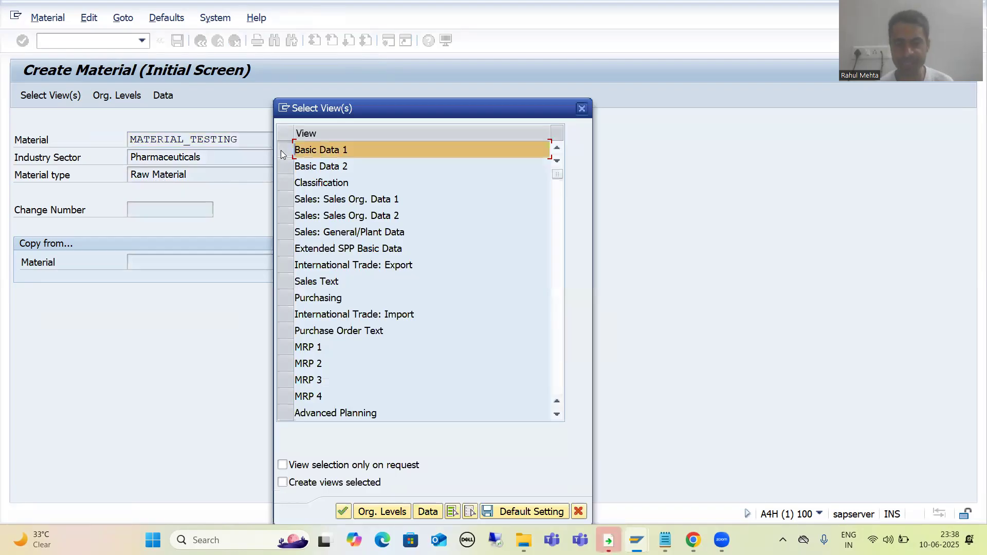
pyautogui.press('Return')
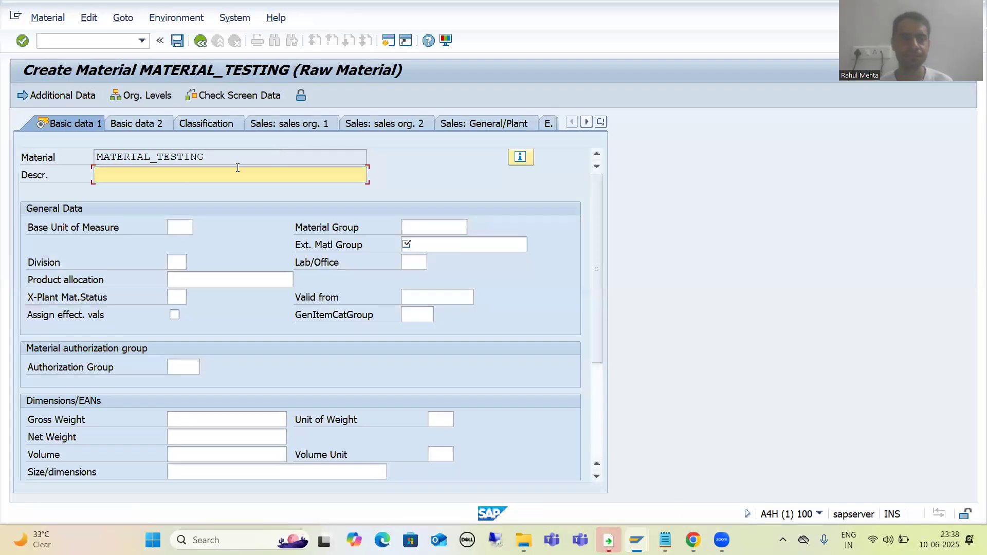
pyautogui.write('Test')
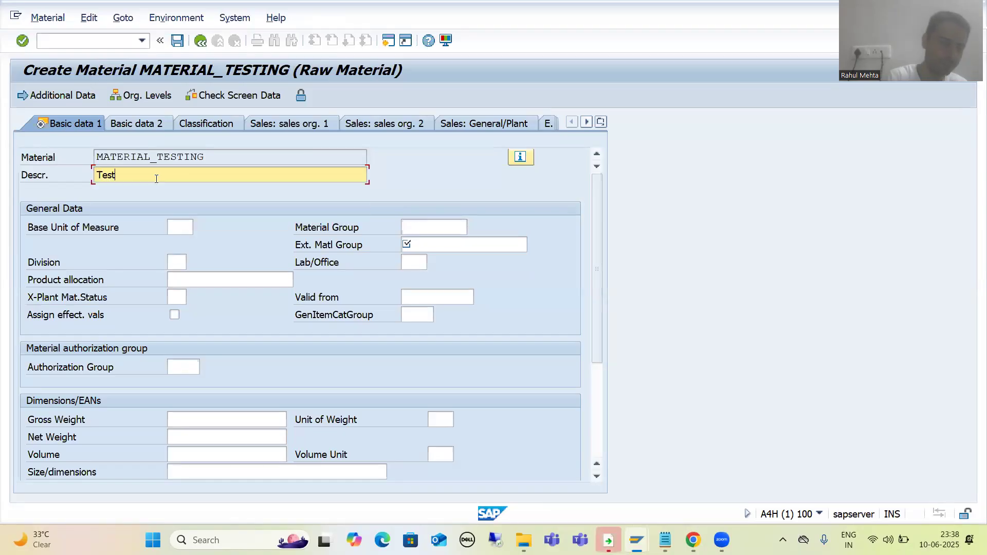
pyautogui.press('Tab')
pyautogui.write('EA')
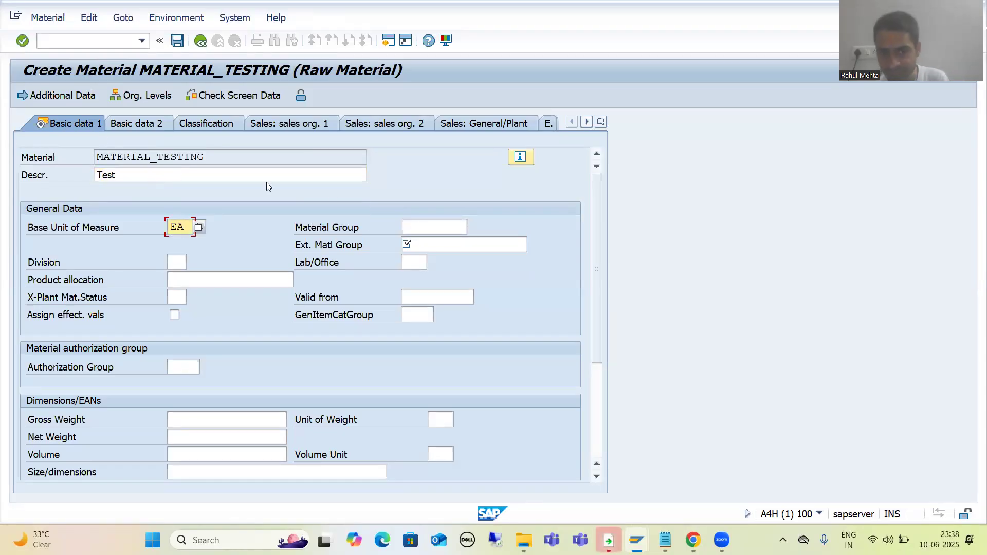
# Set the external material group to AU17 and save the material
pyautogui.click(405, 245)
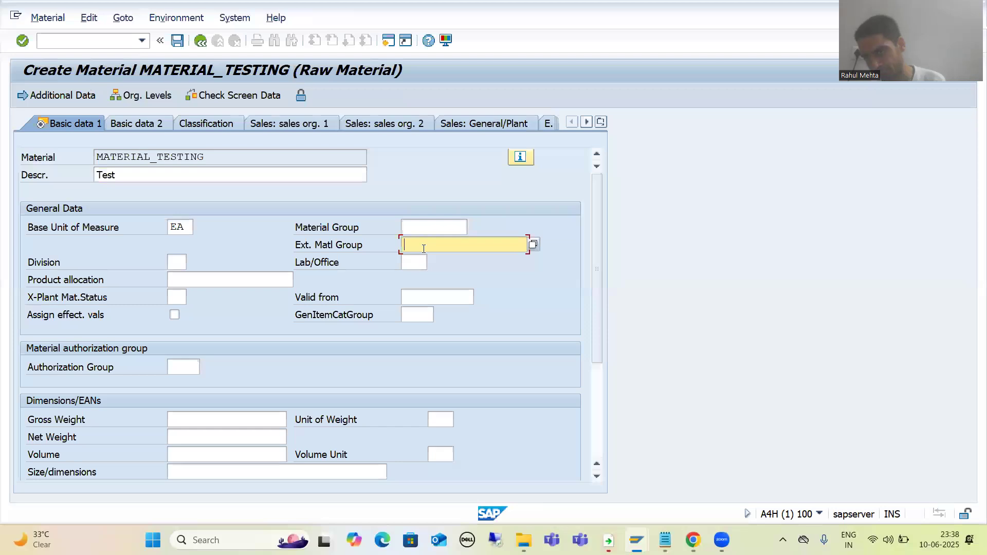
pyautogui.click(422, 240)
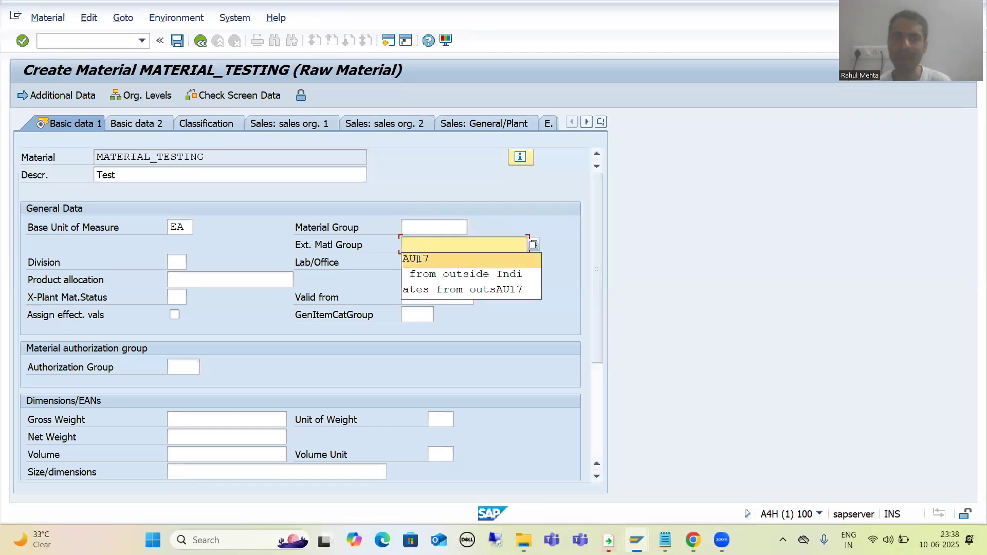
pyautogui.click(416, 259)
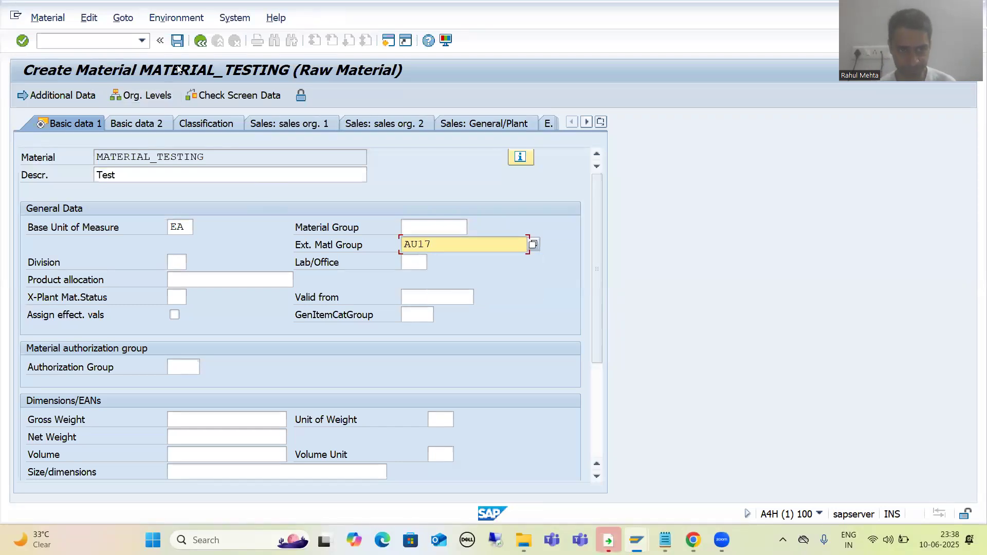
pyautogui.click(178, 41)
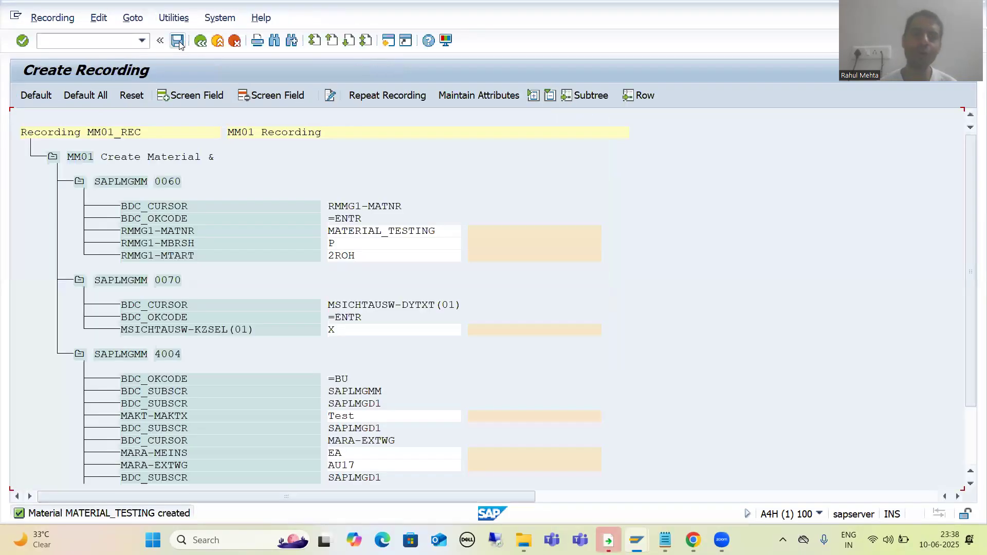
# Assign default source-field names MATNR, MBRSH, MTART, MAKTX and MEINS to the recorded fields
pyautogui.click(496, 243)
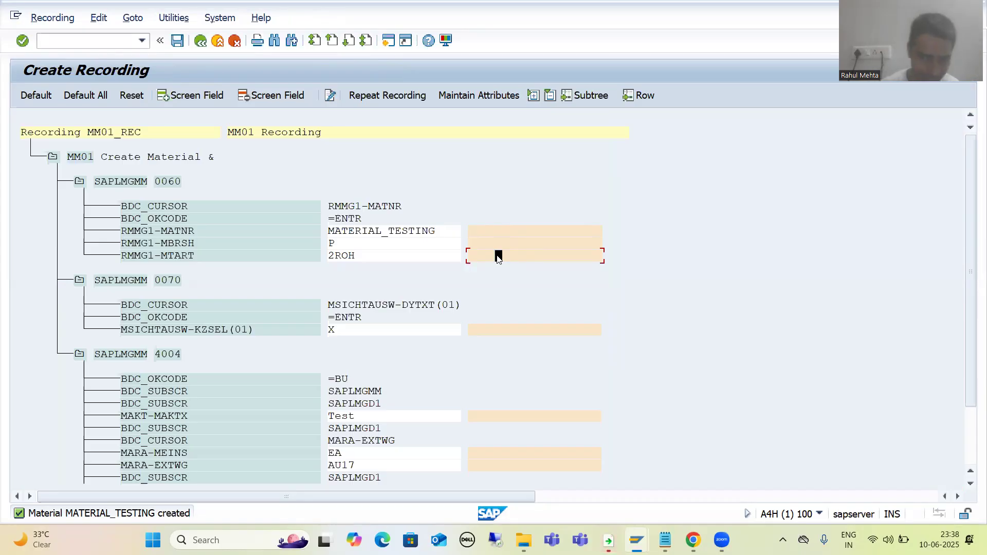
pyautogui.click(499, 230)
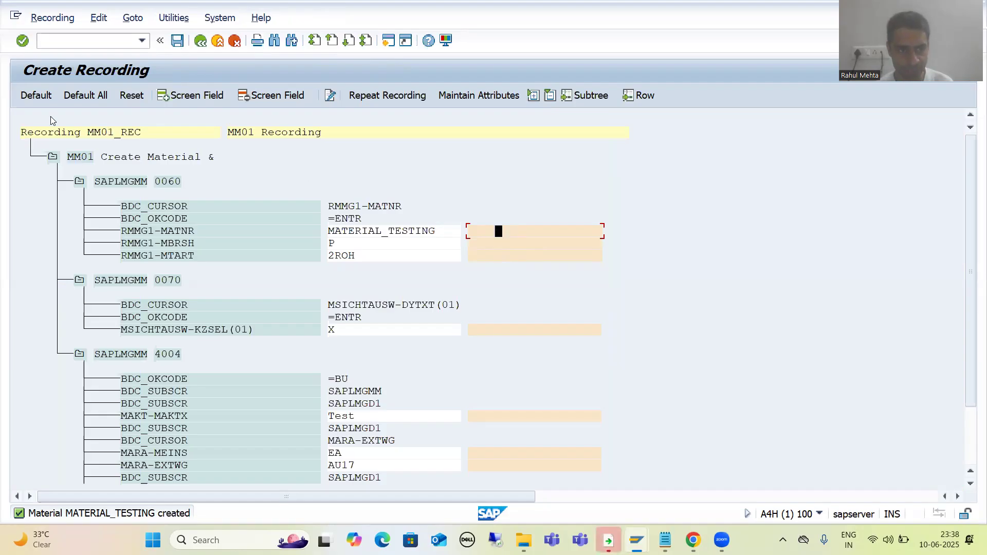
pyautogui.click(36, 95)
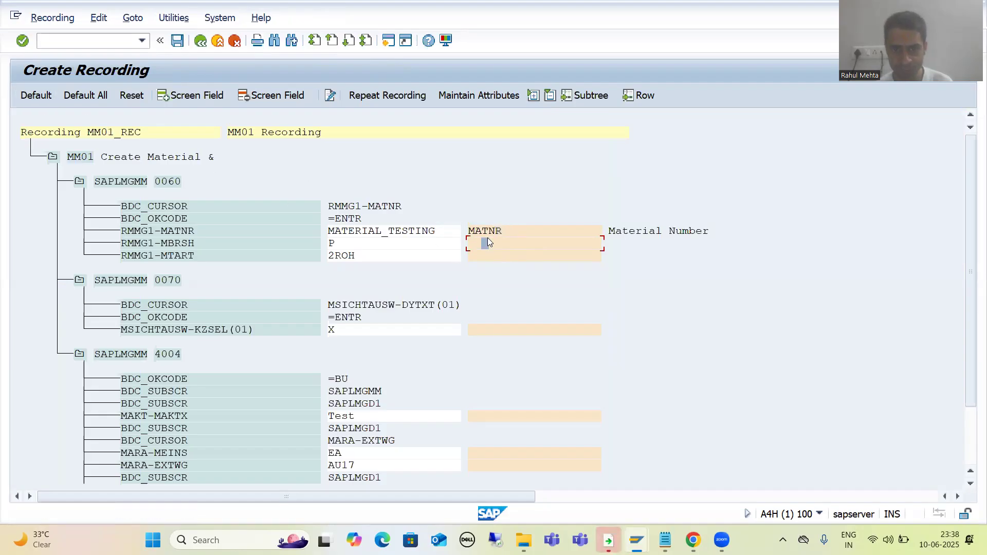
pyautogui.click(36, 95)
pyautogui.click(479, 259)
pyautogui.click(41, 98)
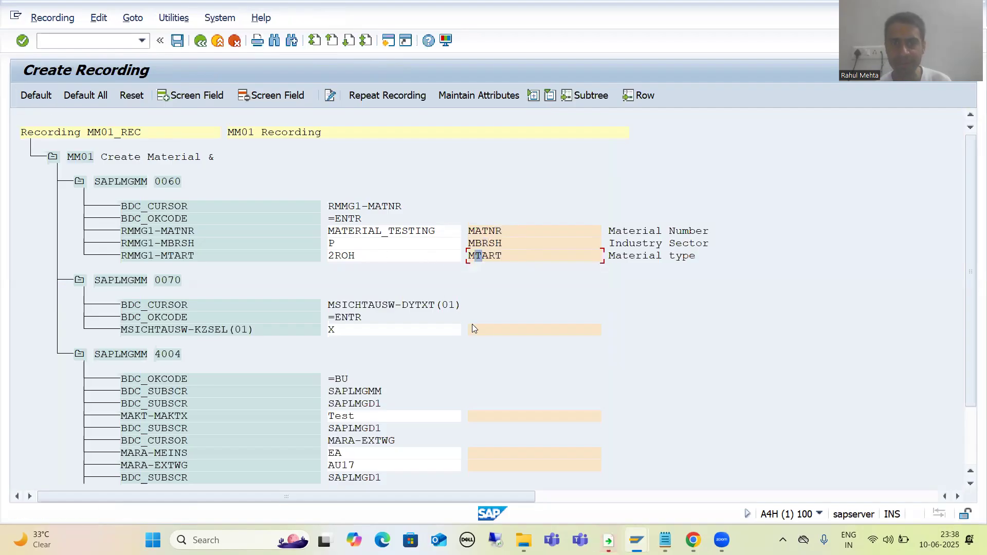
pyautogui.click(498, 417)
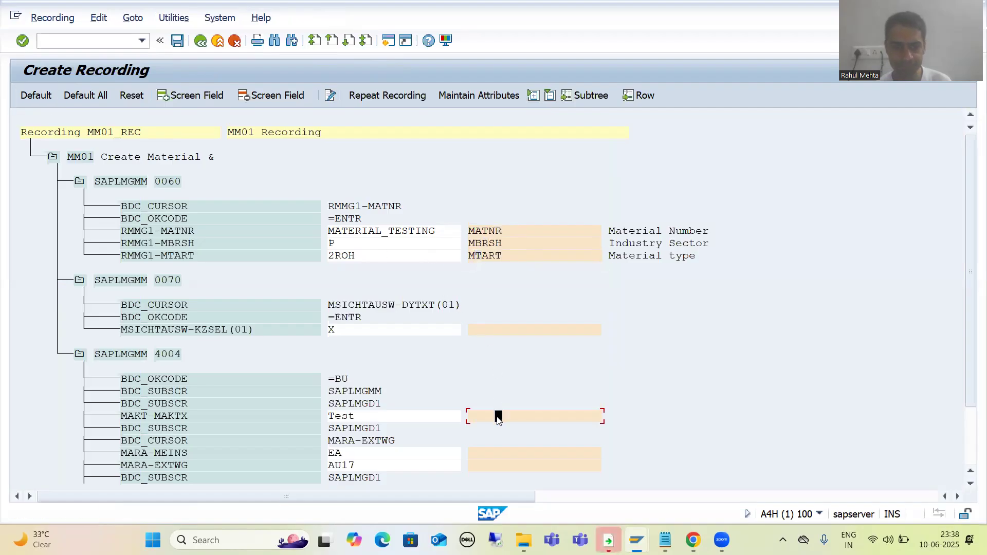
pyautogui.click(36, 95)
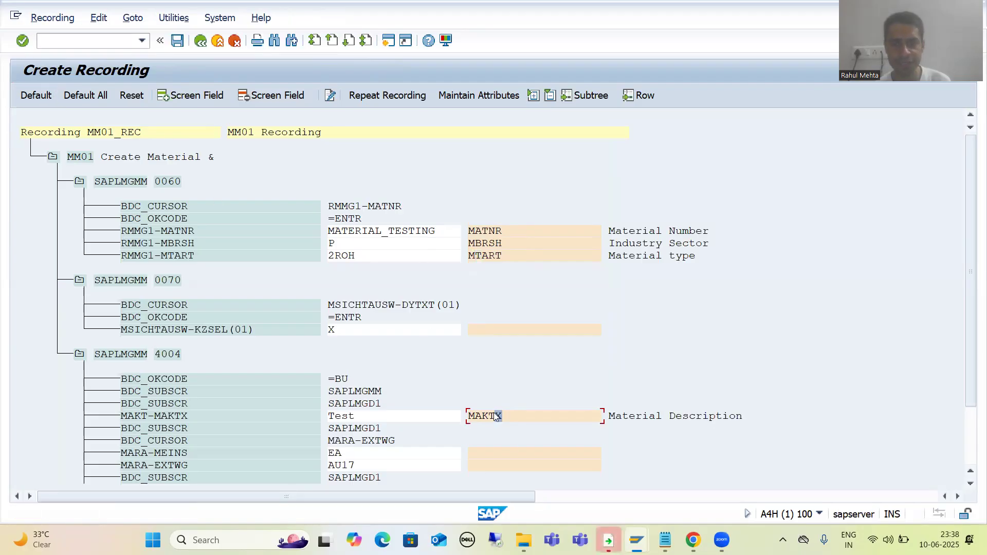
pyautogui.click(498, 456)
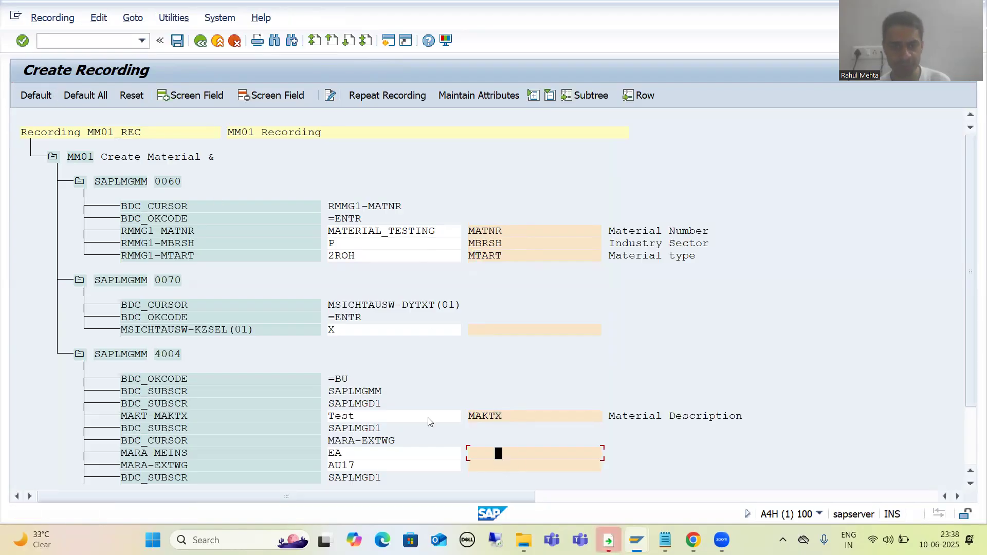
pyautogui.click(44, 97)
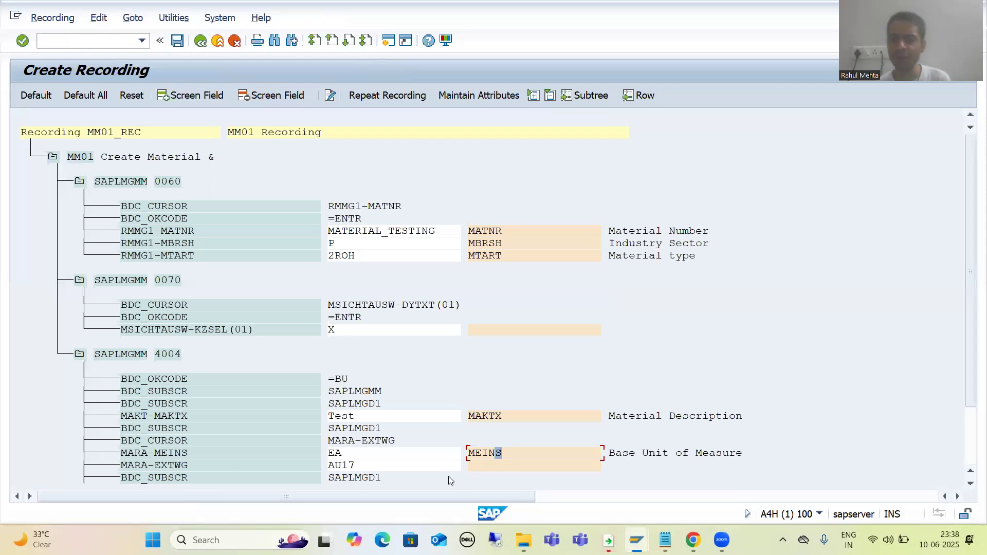
pyautogui.click(330, 466)
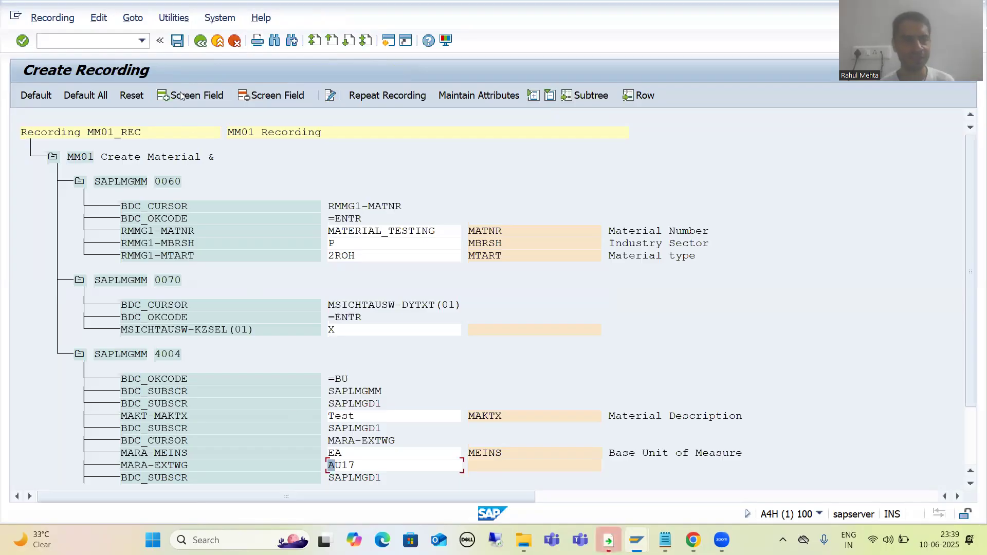
# Return to the object attributes, set the recording to MM01_REC and save
pyautogui.click(201, 41)
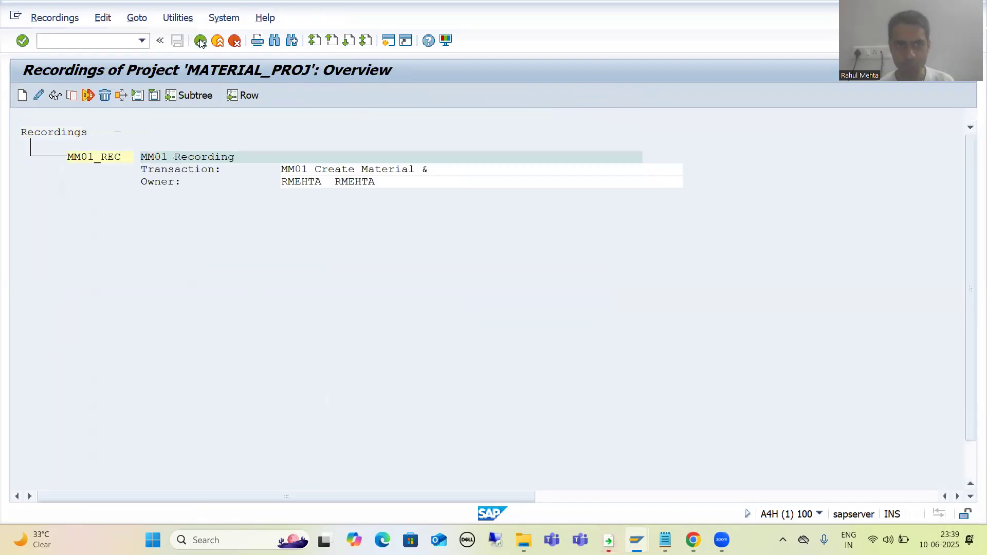
pyautogui.click(200, 41)
pyautogui.click(214, 352)
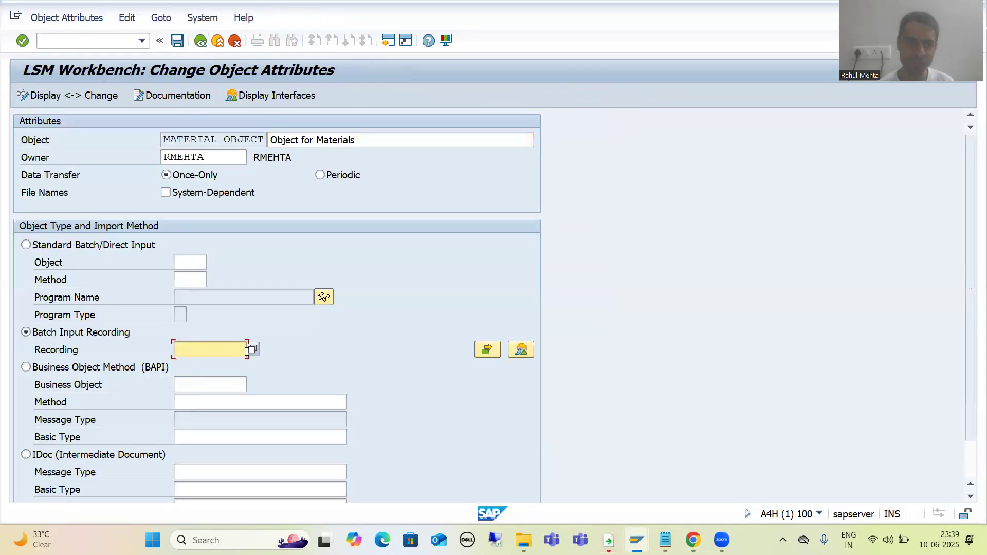
pyautogui.click(252, 350)
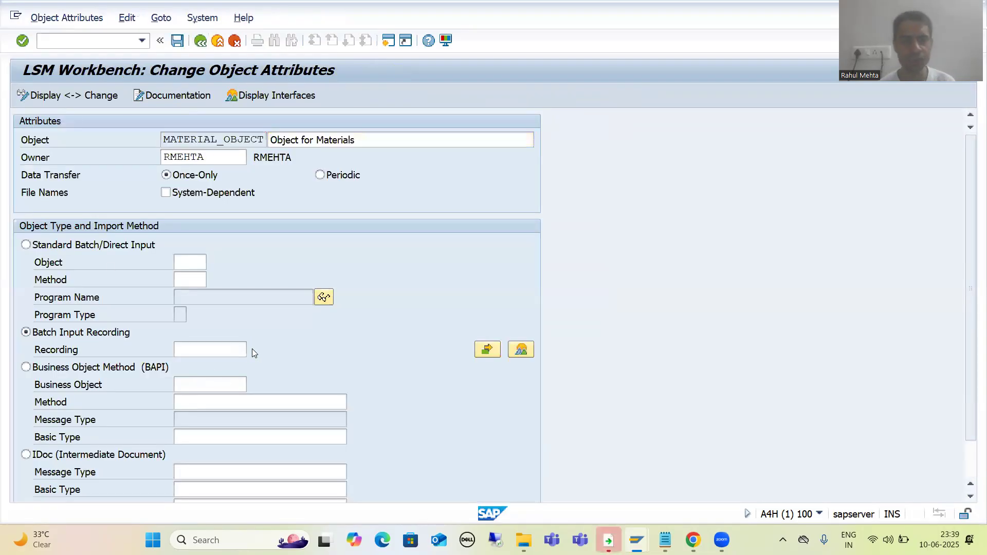
pyautogui.click(176, 40)
# Open Define Source Structures in change mode and start a new source structure
pyautogui.click(200, 41)
pyautogui.click(22, 95)
pyautogui.click(23, 94)
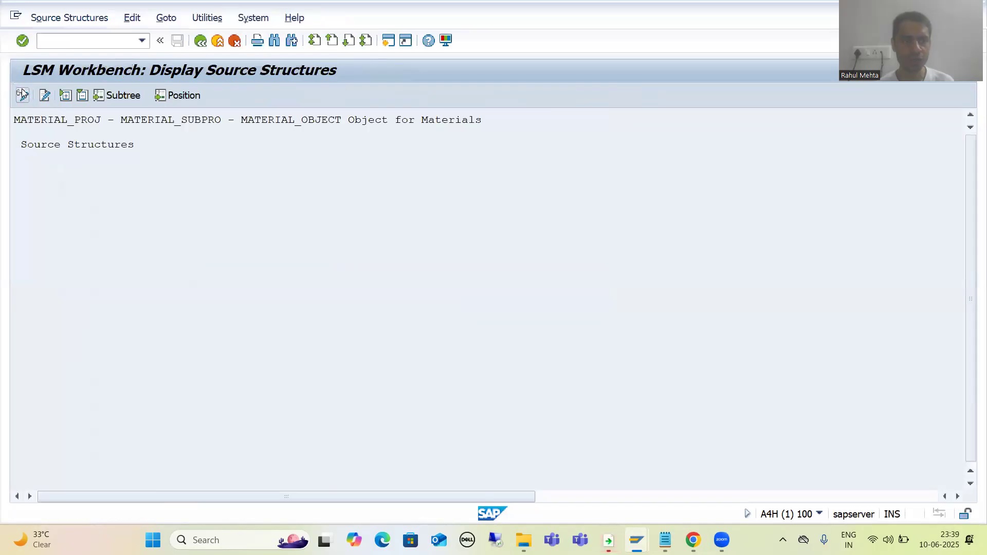
pyautogui.click(95, 148)
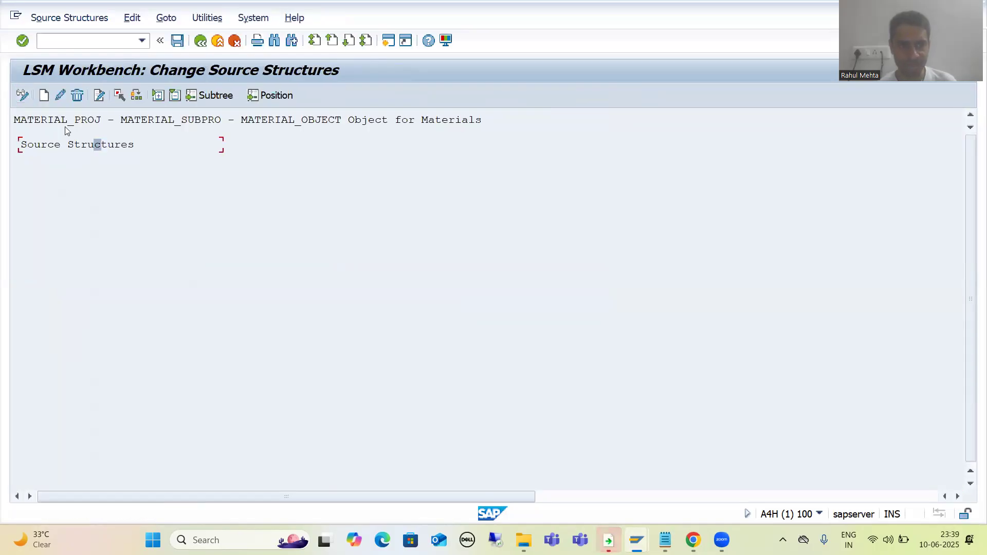
pyautogui.click(43, 96)
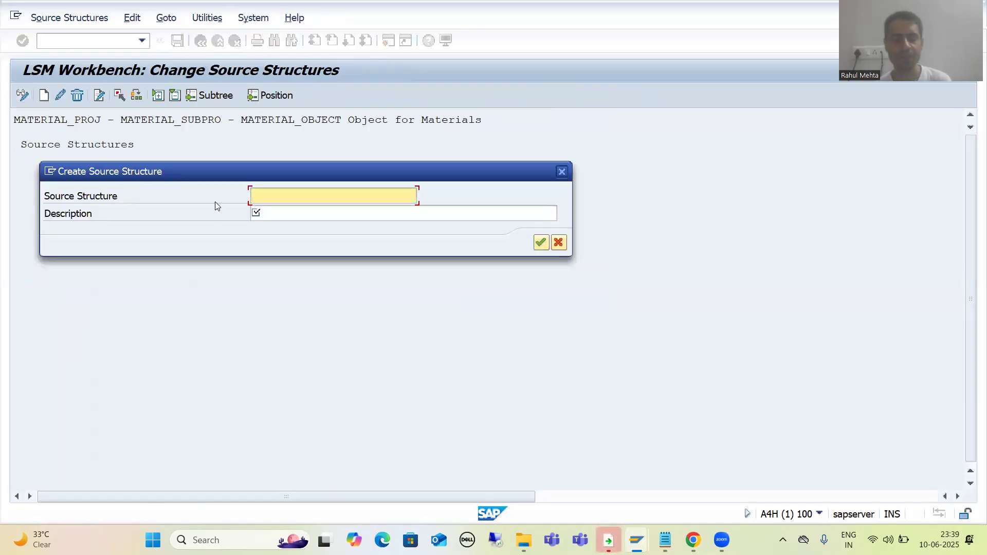
# Create source structure MATERIAL_SOURCE with description 'Source Structure' and save it
pyautogui.press('BackSpace')
pyautogui.click(283, 194)
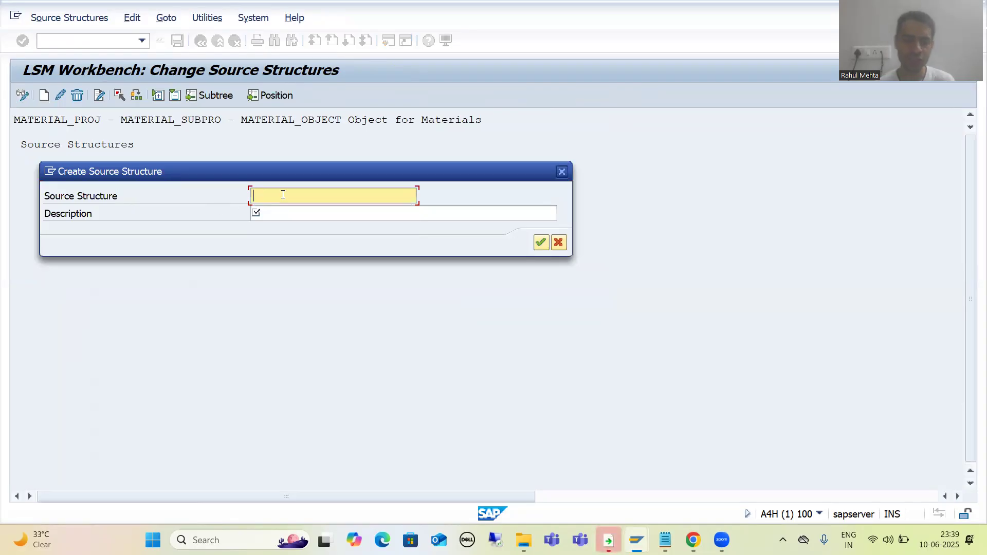
pyautogui.write('MATER')
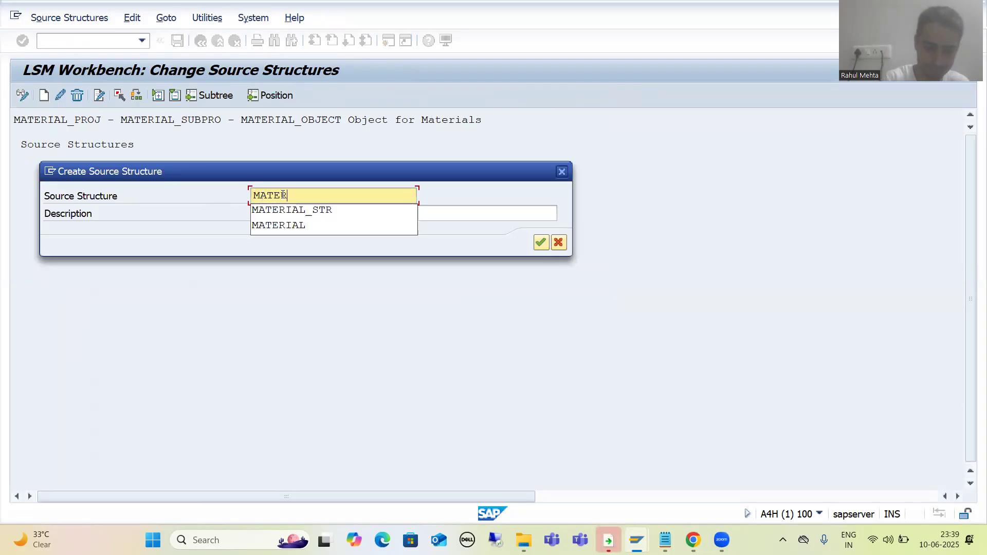
pyautogui.write('IAL')
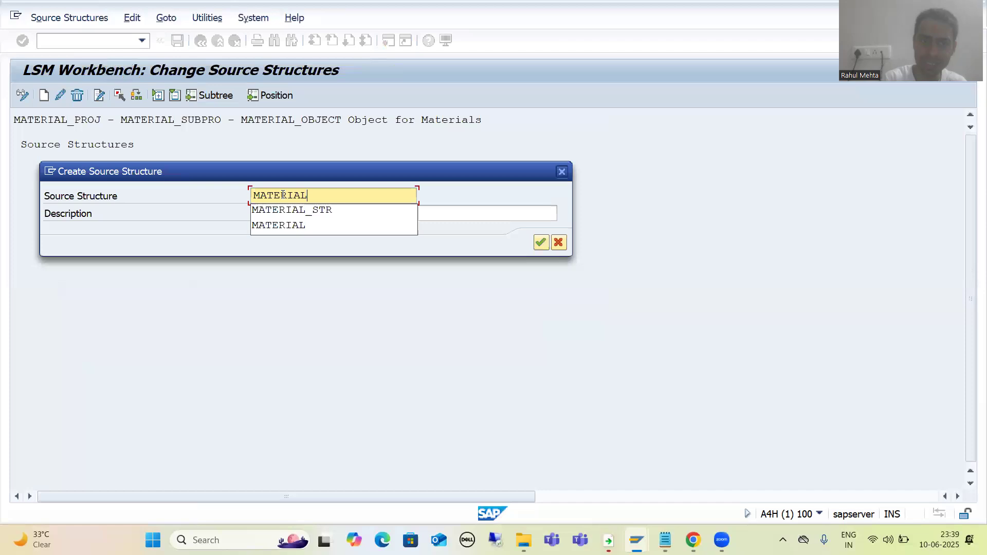
pyautogui.write('_SOUR')
pyautogui.press('Tab')
pyautogui.write('source')
pyautogui.press('BackSpace')
pyautogui.press('BackSpace')
pyautogui.press('BackSpace')
pyautogui.press('BackSpace')
pyautogui.press('BackSpace')
pyautogui.press('BackSpace')
pyautogui.write('Source Structure')
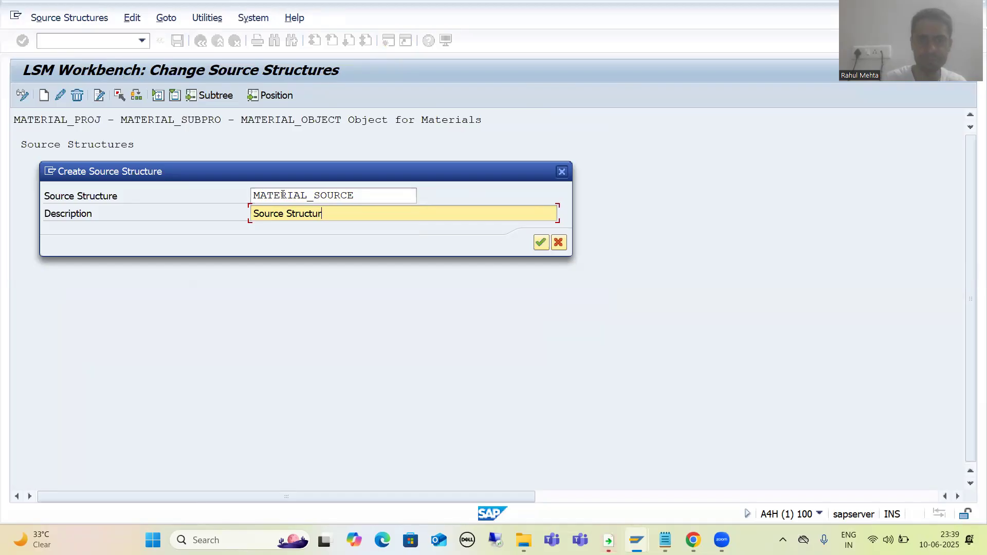
pyautogui.click(540, 243)
pyautogui.click(178, 42)
pyautogui.press('F3')
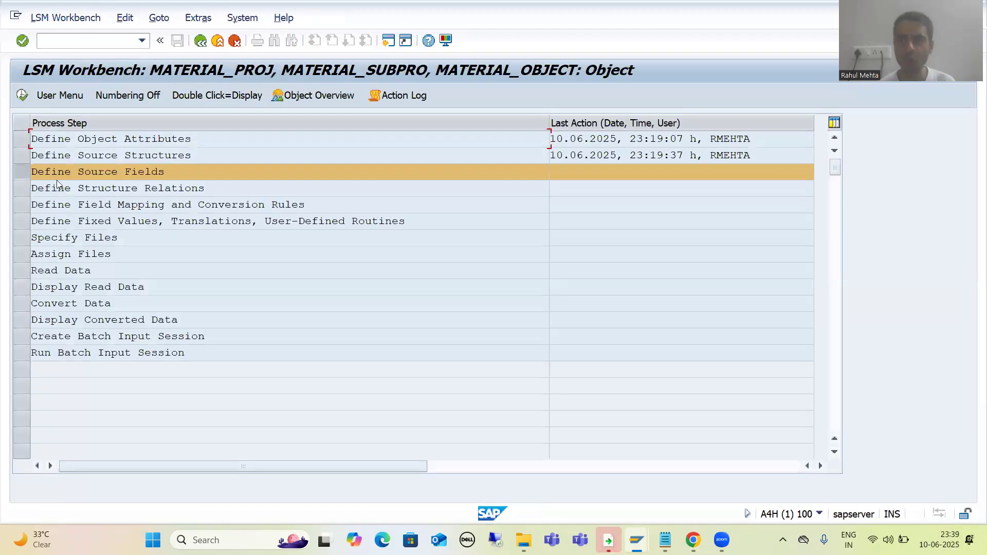
# In Define Source Fields, copy fields from the data repository using structure ZSTR_MARA_1
pyautogui.click(22, 97)
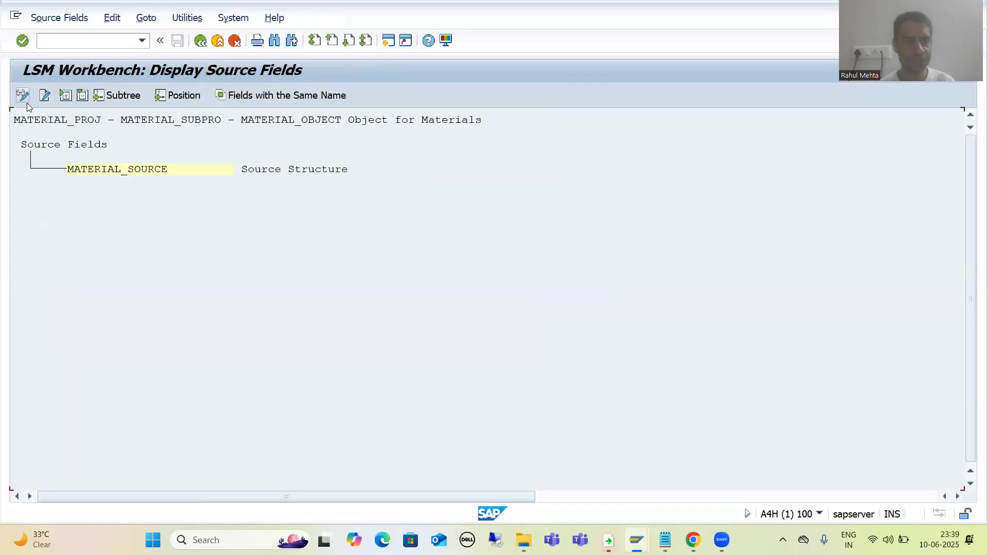
pyautogui.click(23, 101)
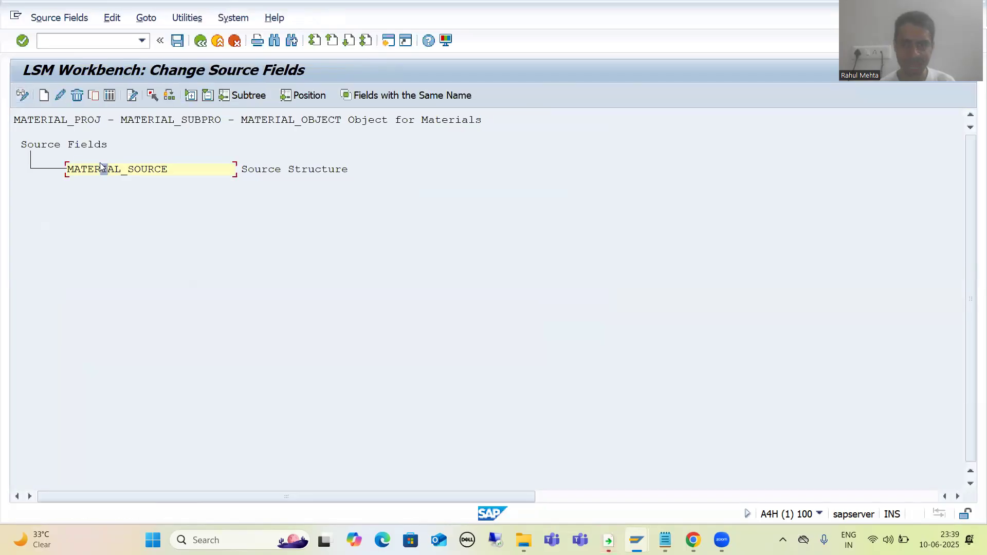
pyautogui.click(51, 22)
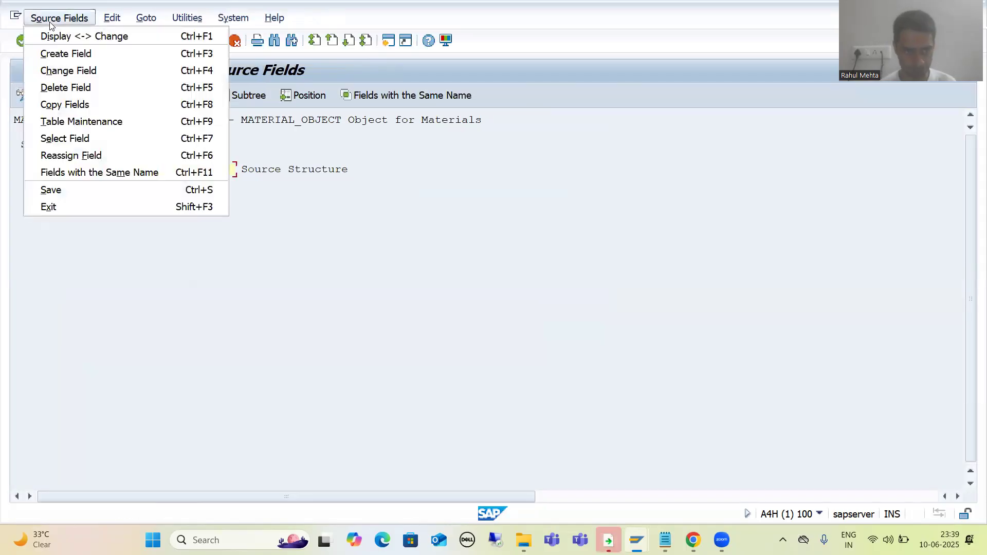
pyautogui.click(61, 105)
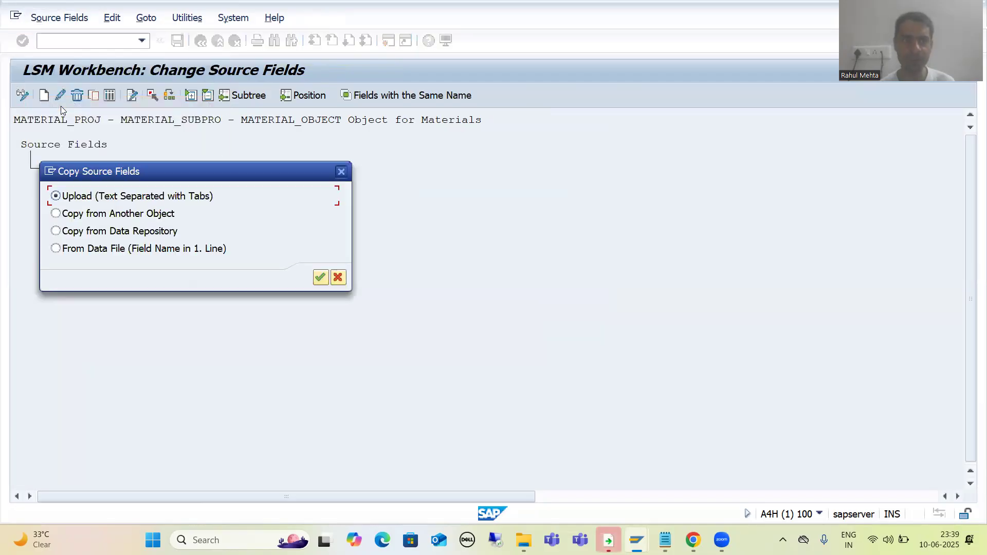
pyautogui.click(88, 234)
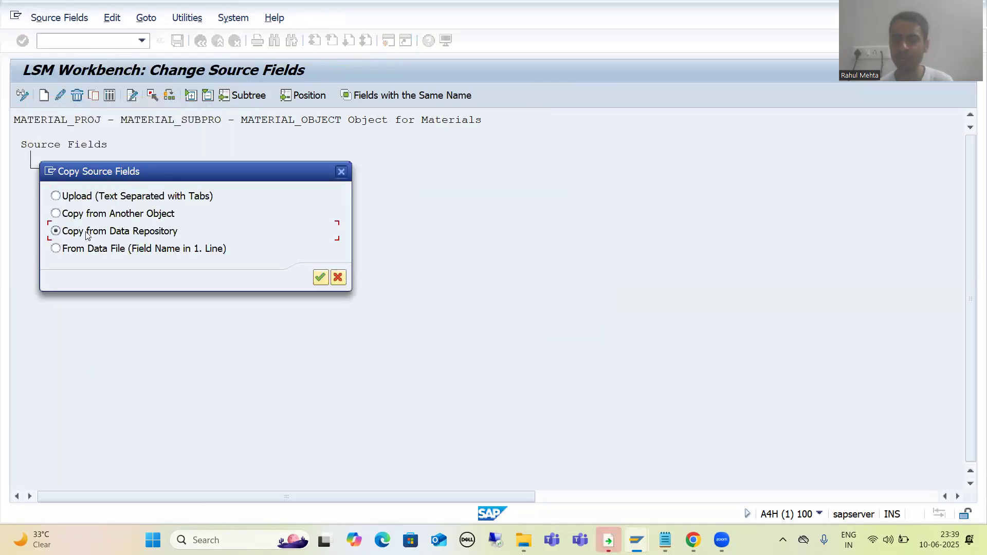
pyautogui.press('Return')
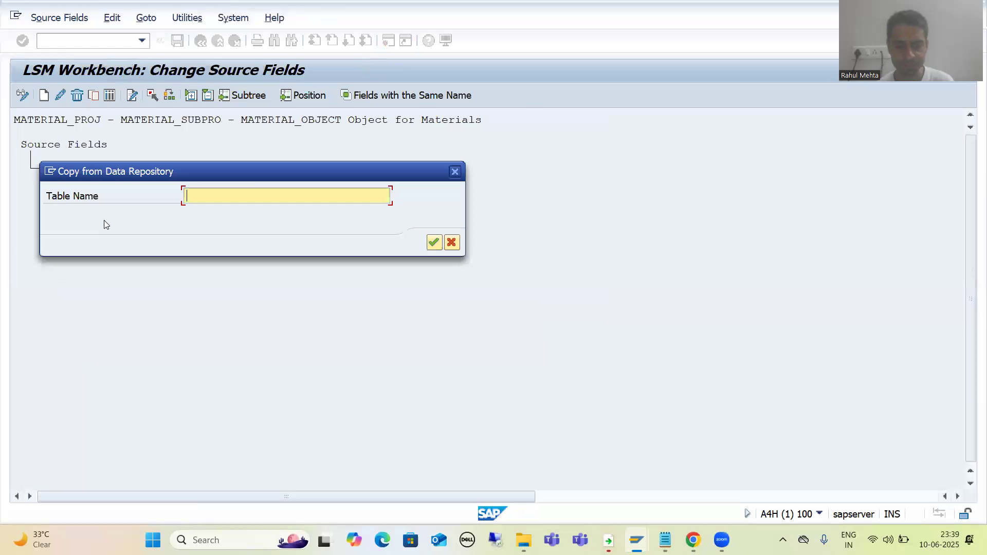
pyautogui.click(249, 196)
pyautogui.click(248, 225)
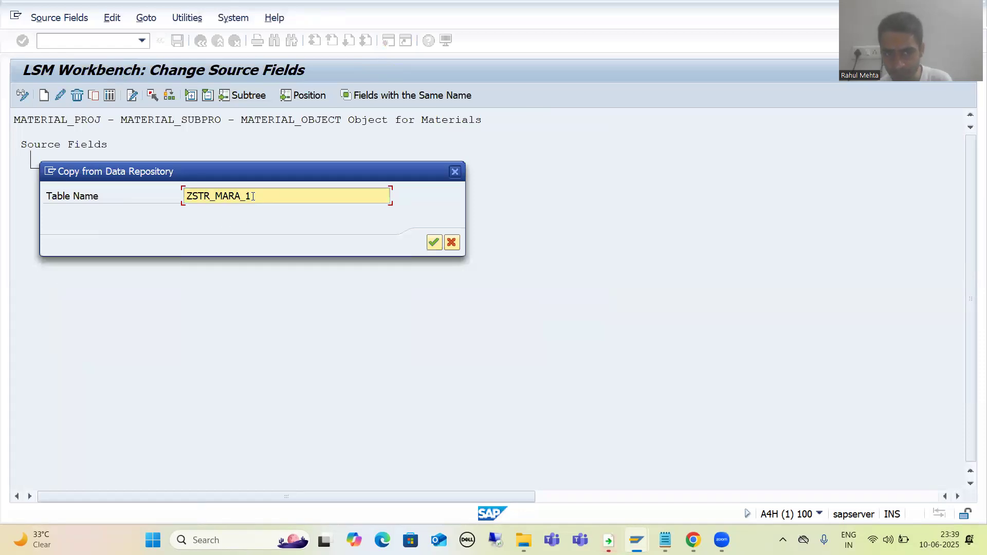
# Select the structure name and open a second SAP GUI session
pyautogui.moveTo(251, 196); pyautogui.dragTo(206, 195)
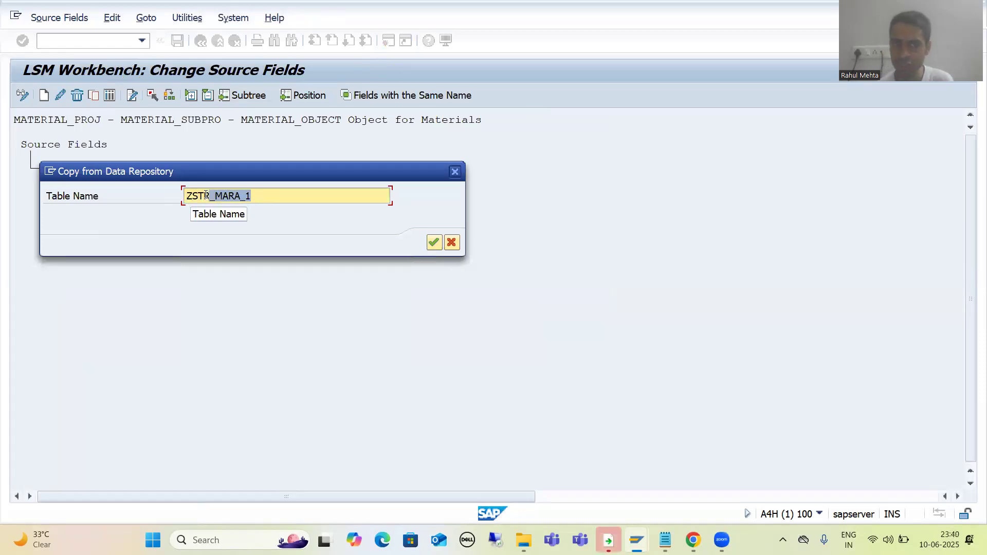
pyautogui.click(50, 172)
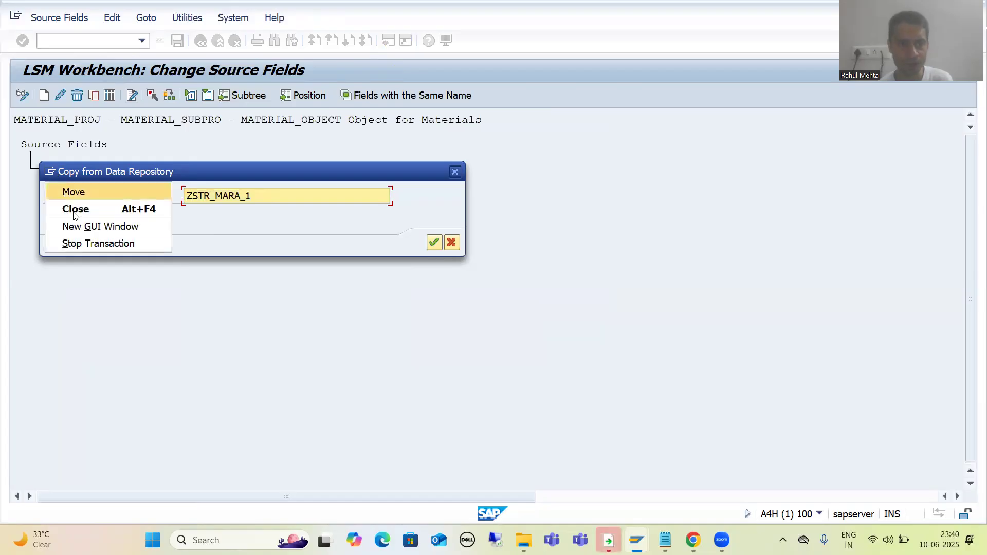
pyautogui.click(80, 227)
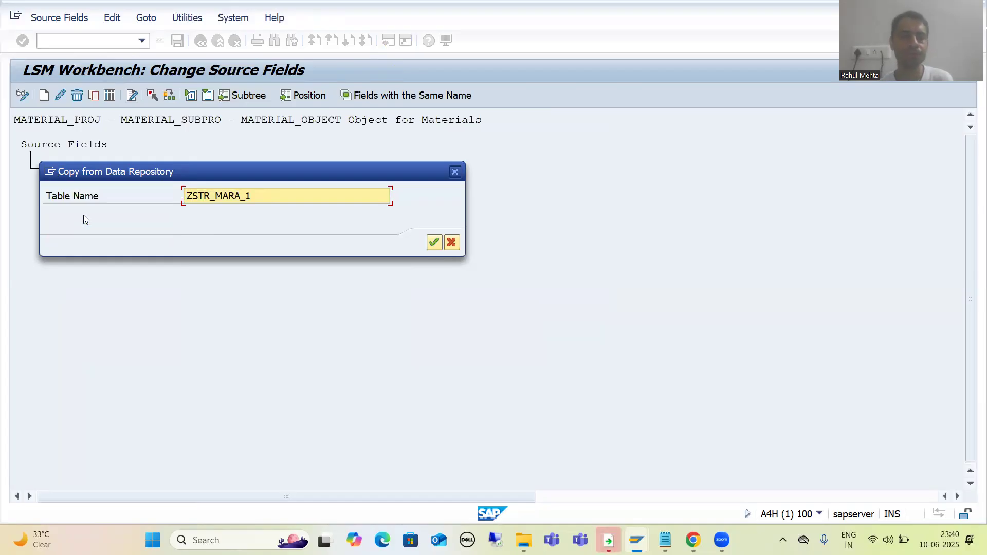
# Display ZSTR_MARA_1 in SE11 to review its five components, then return to LSMW
pyautogui.write('se11')
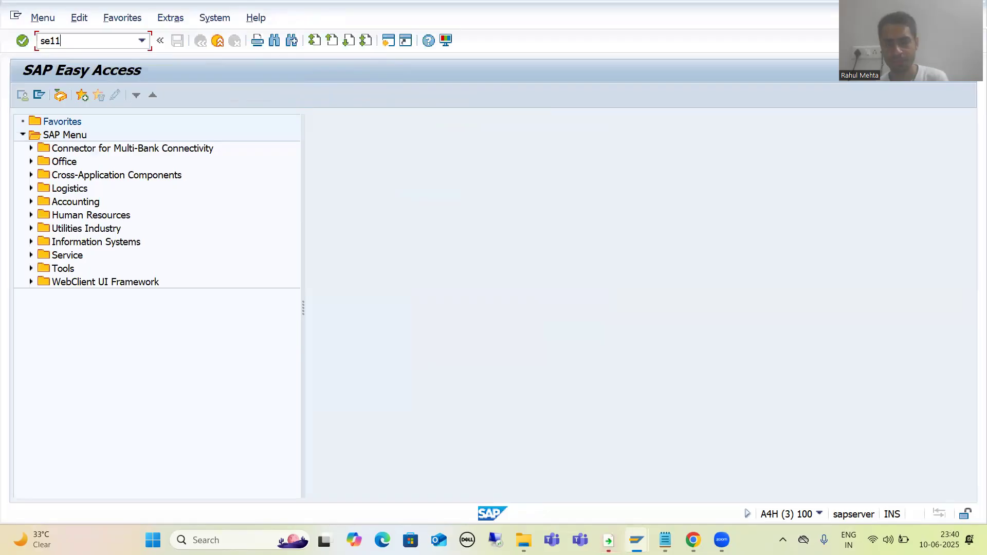
pyautogui.press('Return')
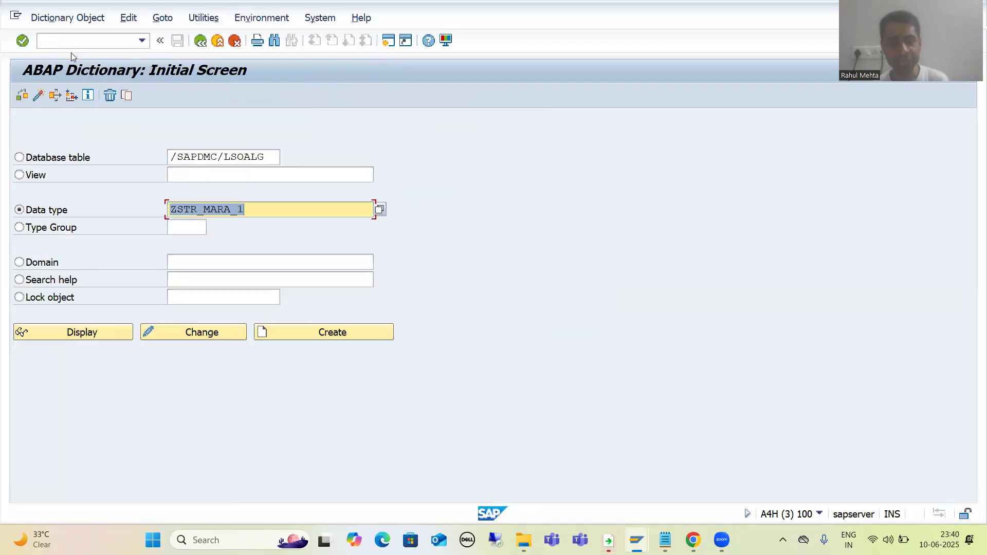
pyautogui.click(88, 333)
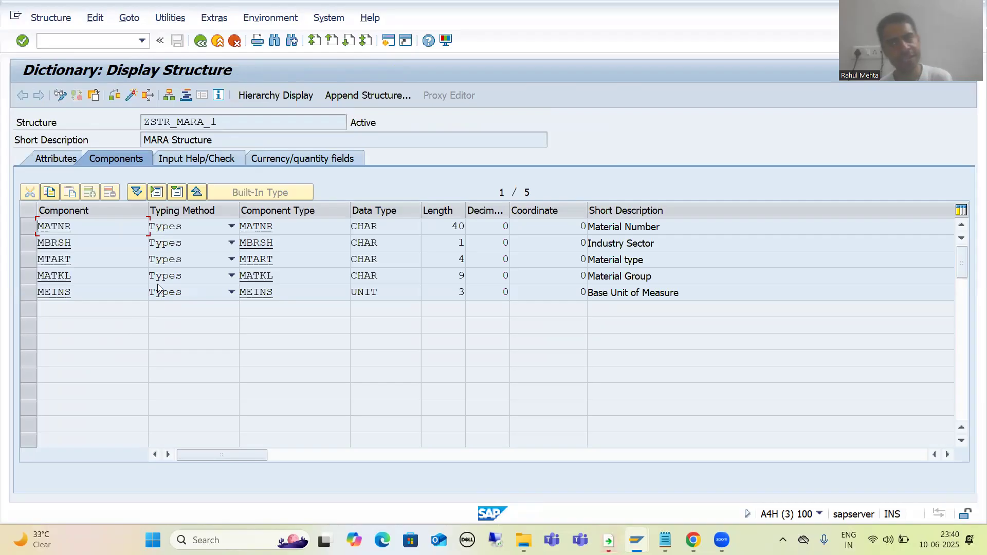
pyautogui.hotkey('alt', 'Tab')
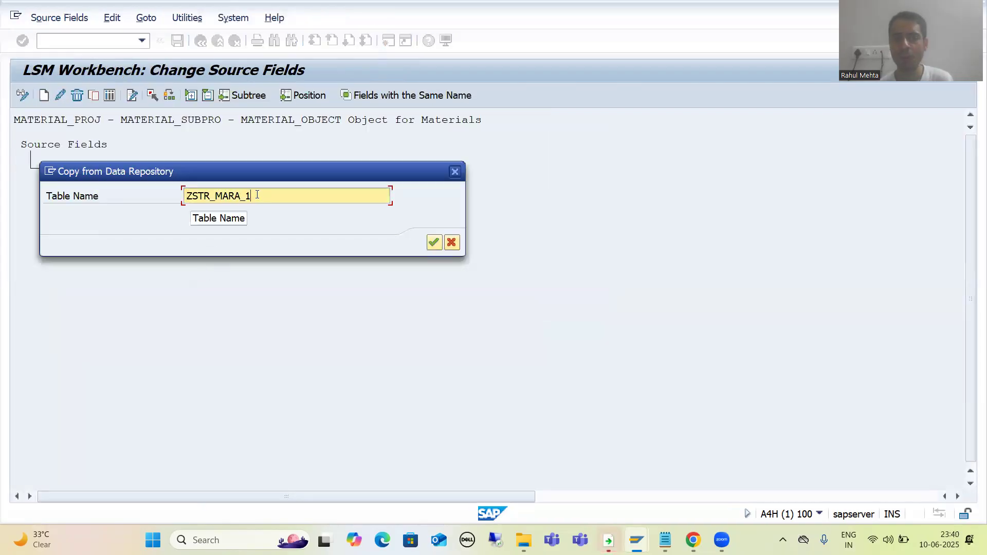
# Copy MATNR, MBRSH, MTART, MATKL and MEINS from ZSTR_MARA_1 into MATERIAL_SOURCE and save
pyautogui.click(435, 243)
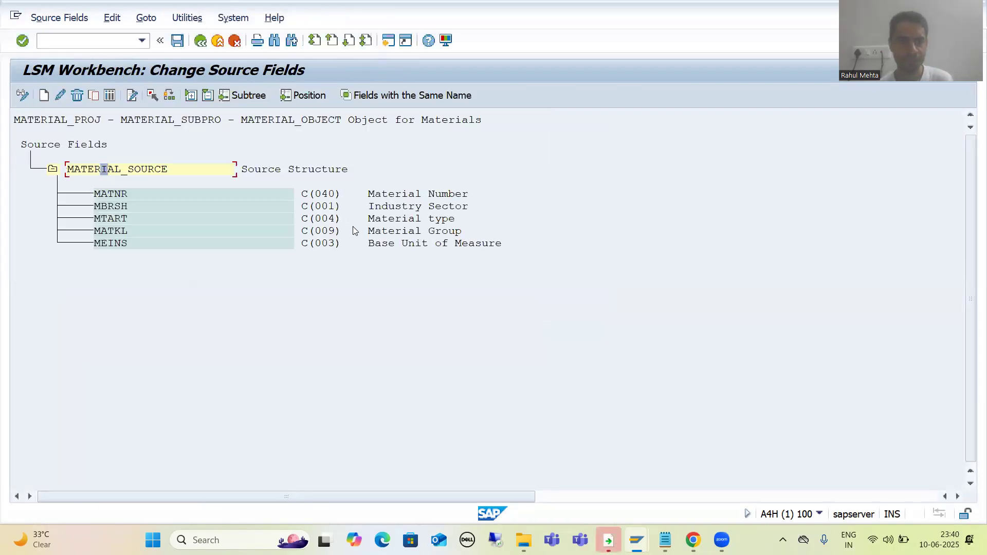
pyautogui.click(177, 41)
pyautogui.click(213, 43)
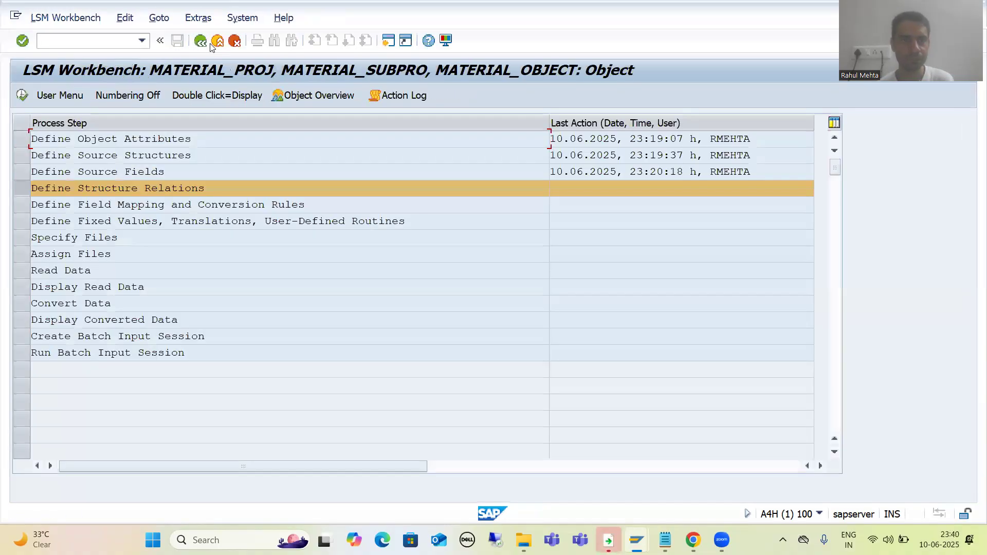
# Save the structure relation linking target MM01_REC to source MATERIAL_SOURCE
pyautogui.click(22, 95)
pyautogui.click(23, 96)
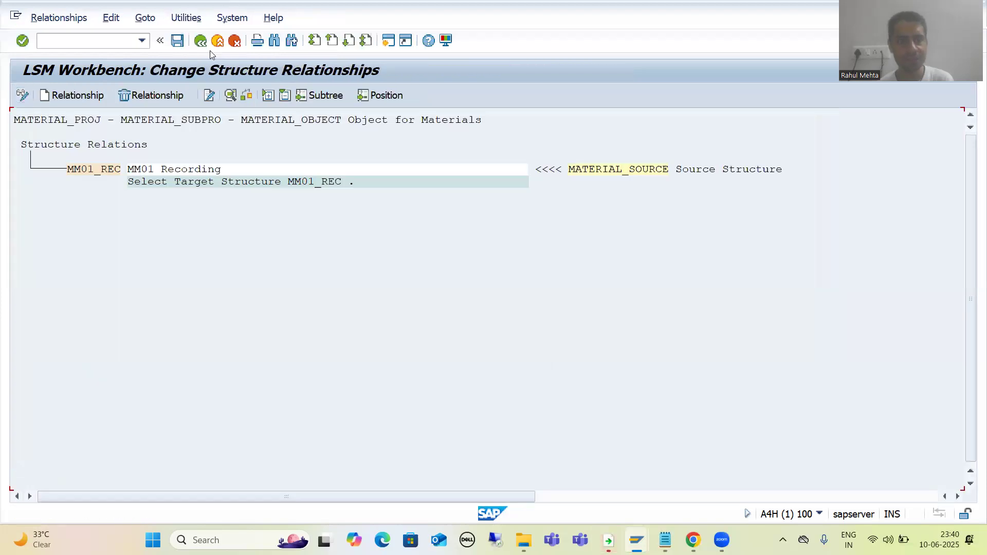
pyautogui.click(177, 41)
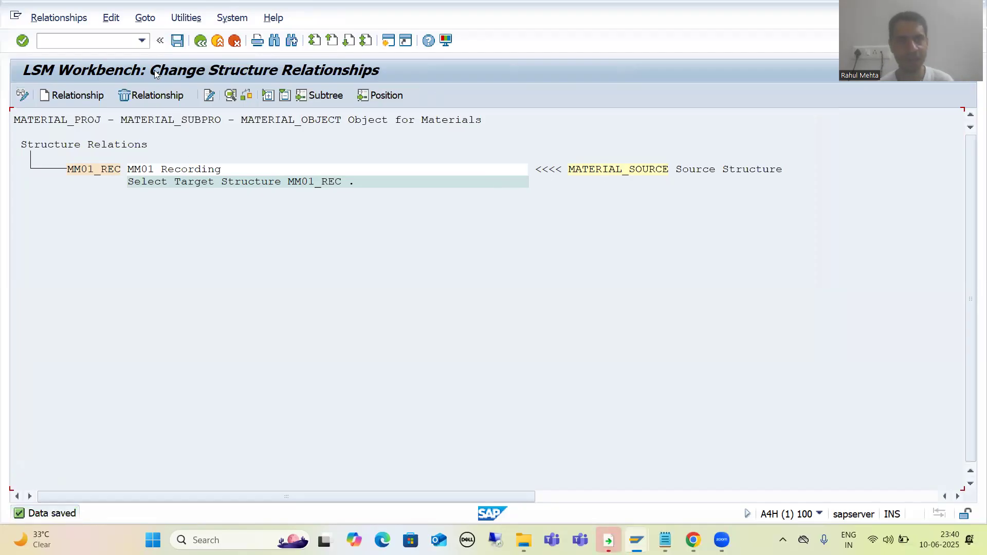
pyautogui.click(200, 40)
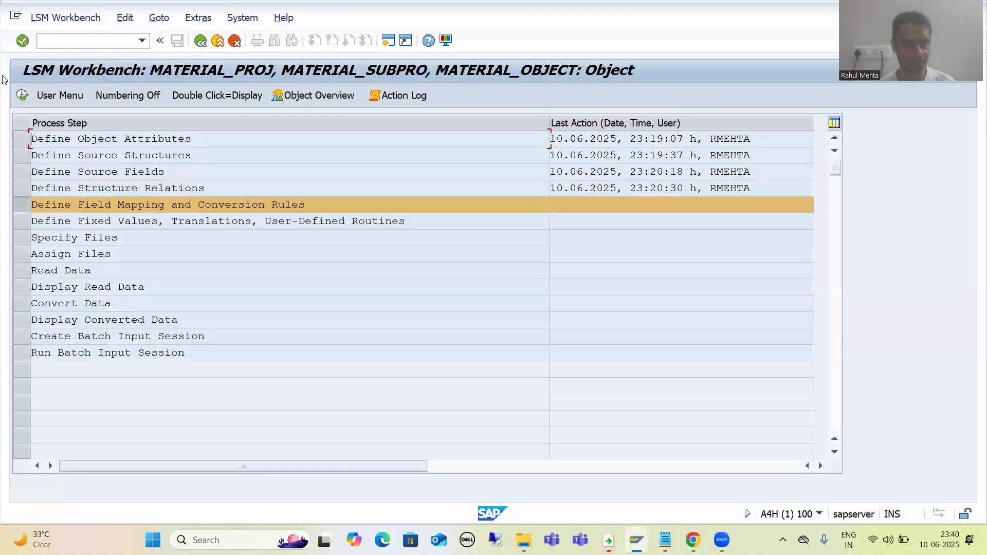
# Run Auto-Field Mapping from Extras in the Define Field Mapping step
pyautogui.click(22, 95)
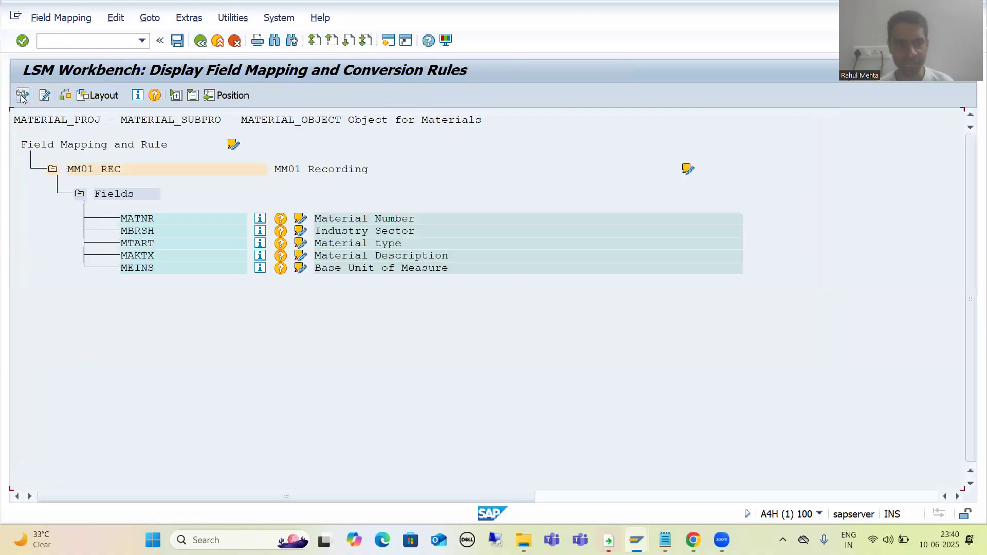
pyautogui.click(22, 96)
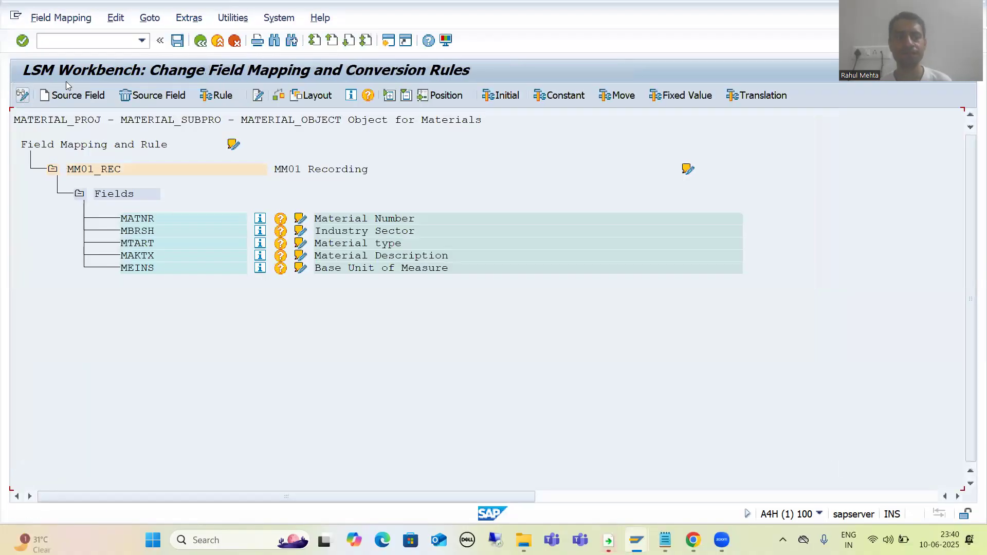
pyautogui.click(189, 17)
pyautogui.click(216, 104)
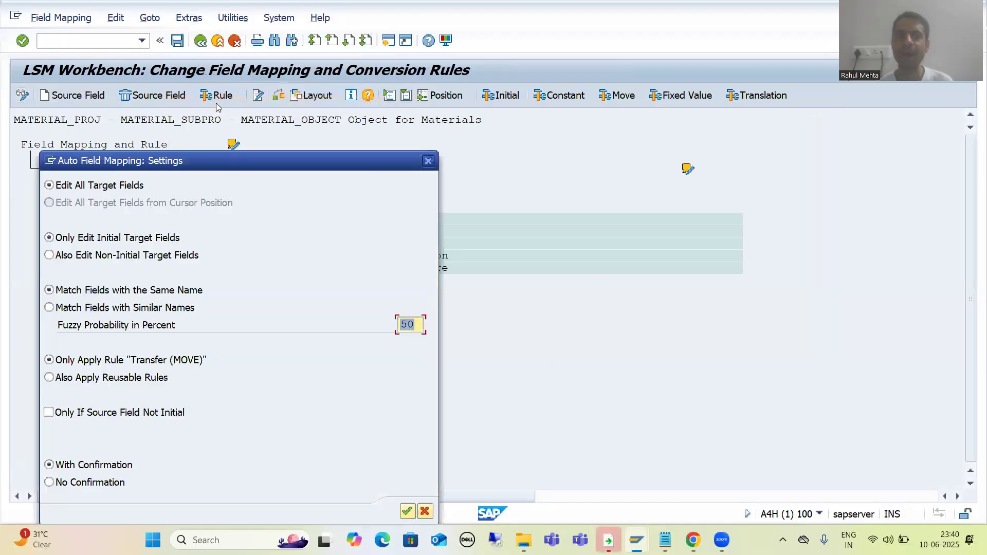
pyautogui.click(408, 512)
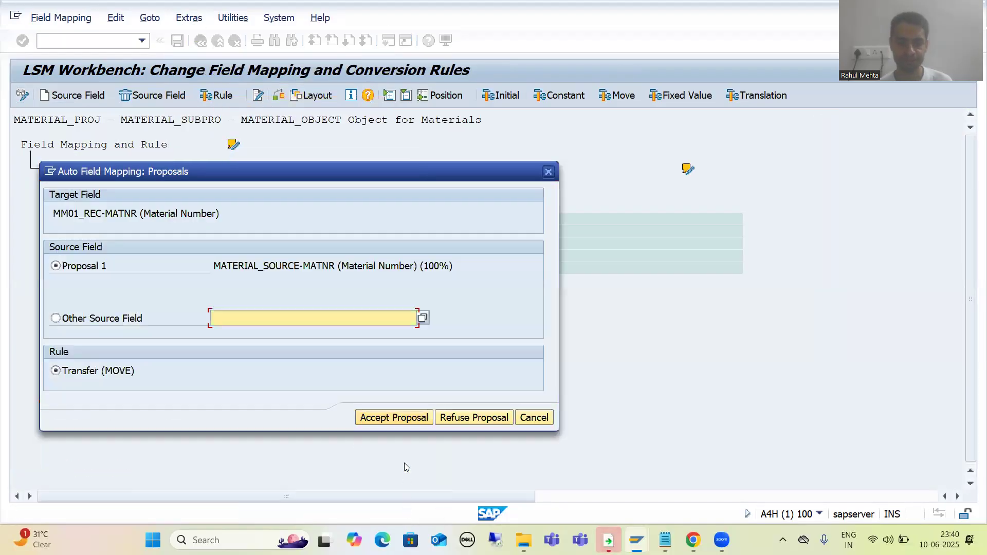
# Accept the MATNR, MBRSH, MTART and MEINS mapping proposals and save the field mapping
pyautogui.click(396, 422)
pyautogui.click(396, 423)
pyautogui.click(396, 423)
pyautogui.click(396, 423)
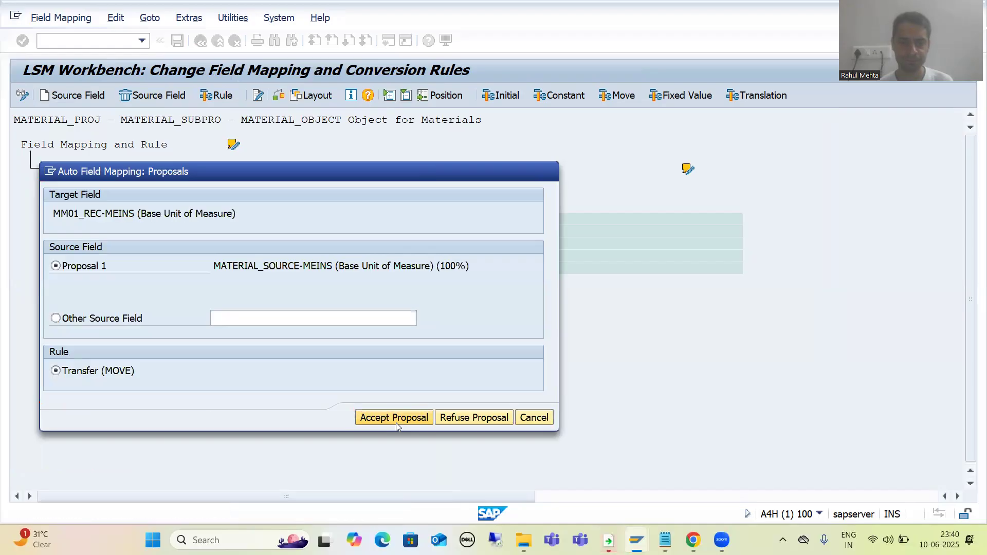
pyautogui.click(396, 423)
pyautogui.click(462, 373)
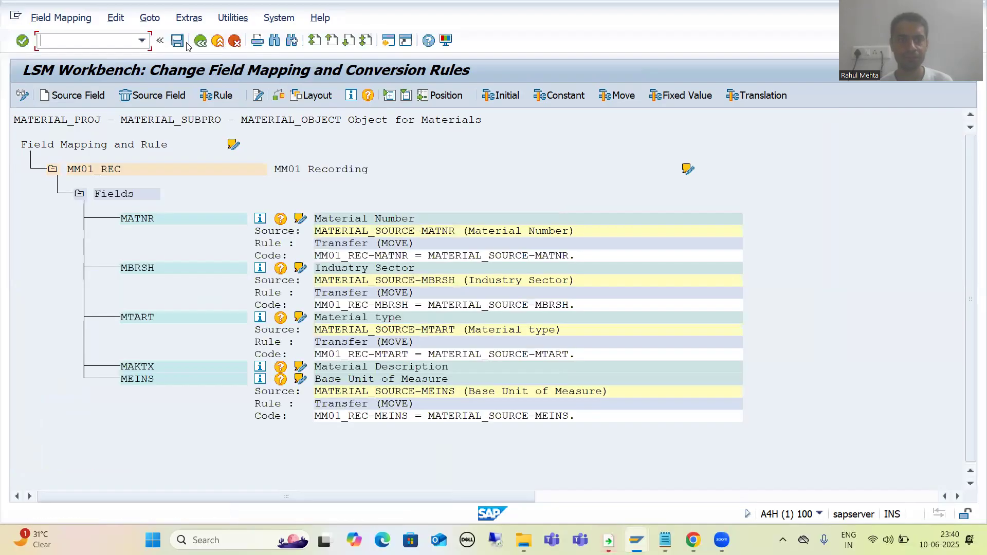
pyautogui.click(177, 41)
pyautogui.click(200, 40)
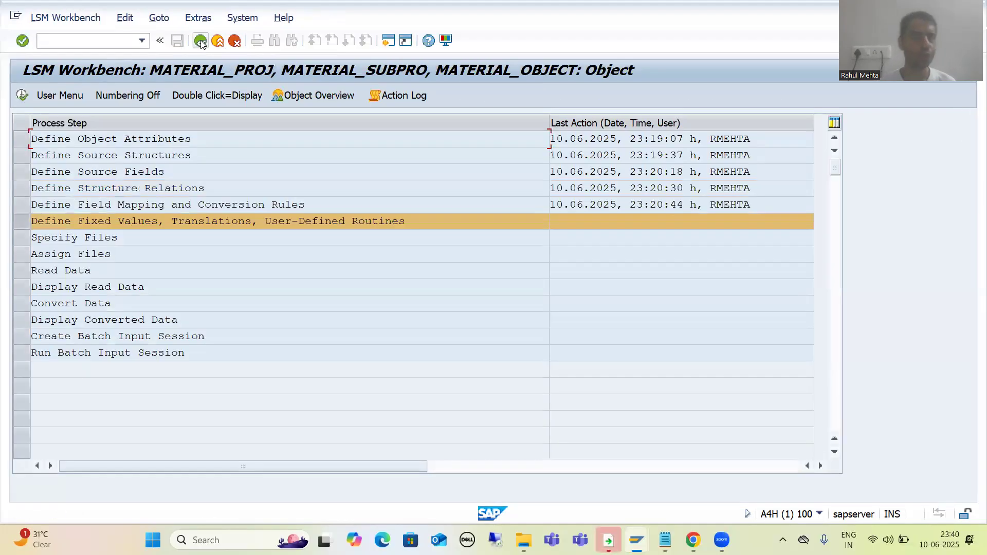
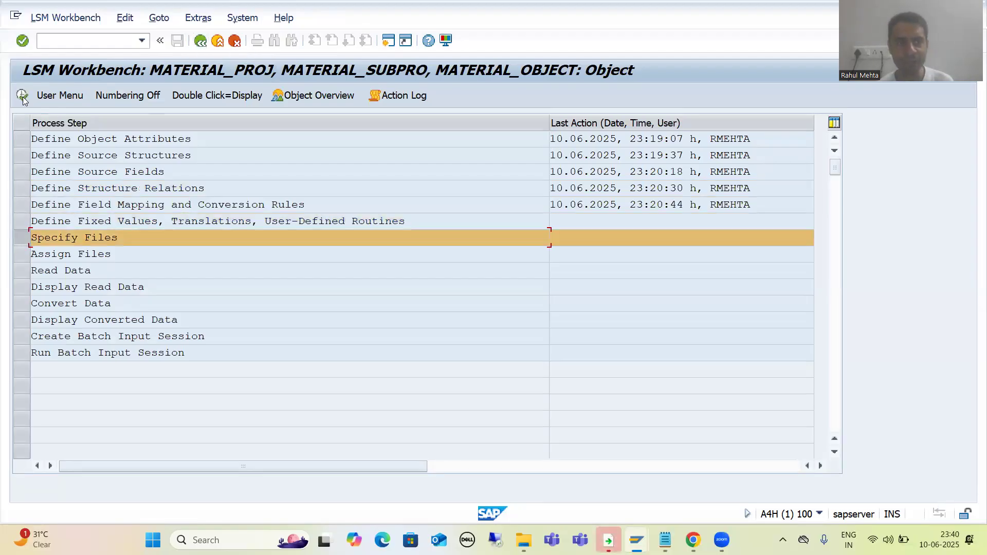
pyautogui.click(23, 97)
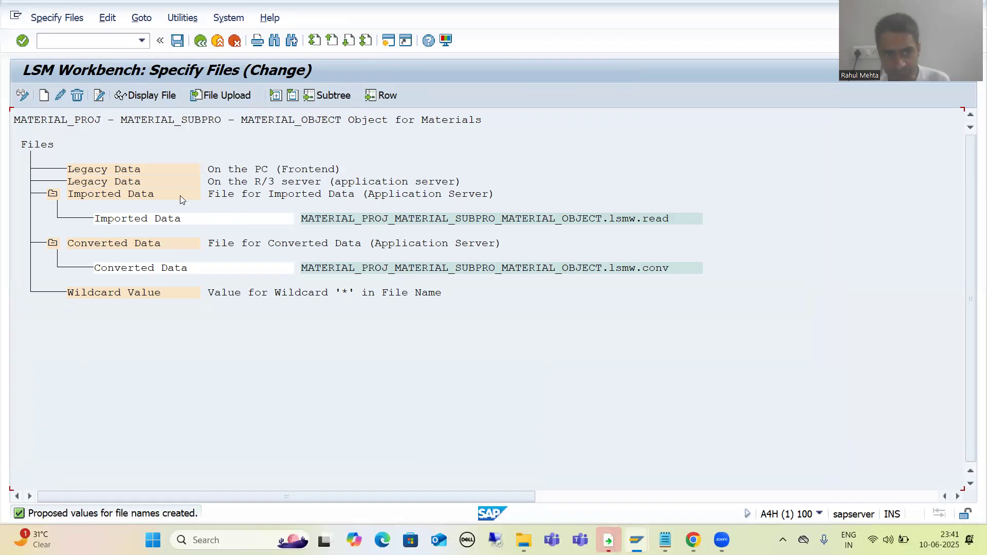
# Set the PC legacy data file to Materials.txt, named Materials, with tabulator delimiter
pyautogui.doubleClick(133, 169)
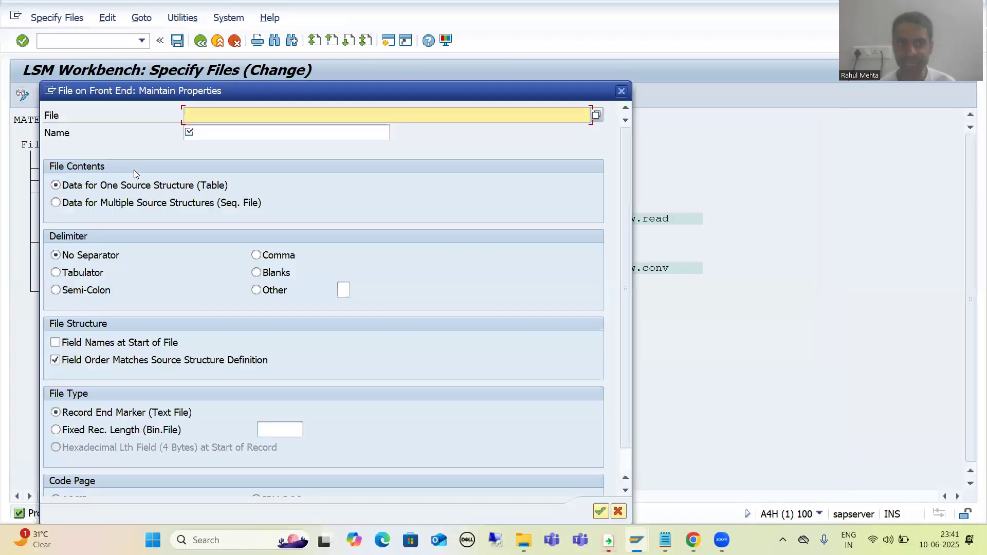
pyautogui.click(596, 114)
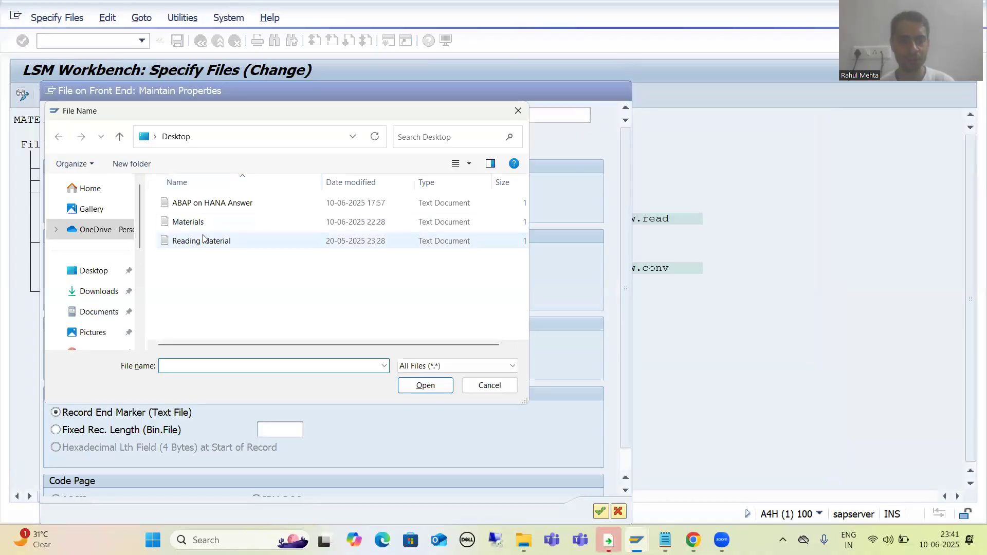
pyautogui.click(189, 222)
pyautogui.click(421, 386)
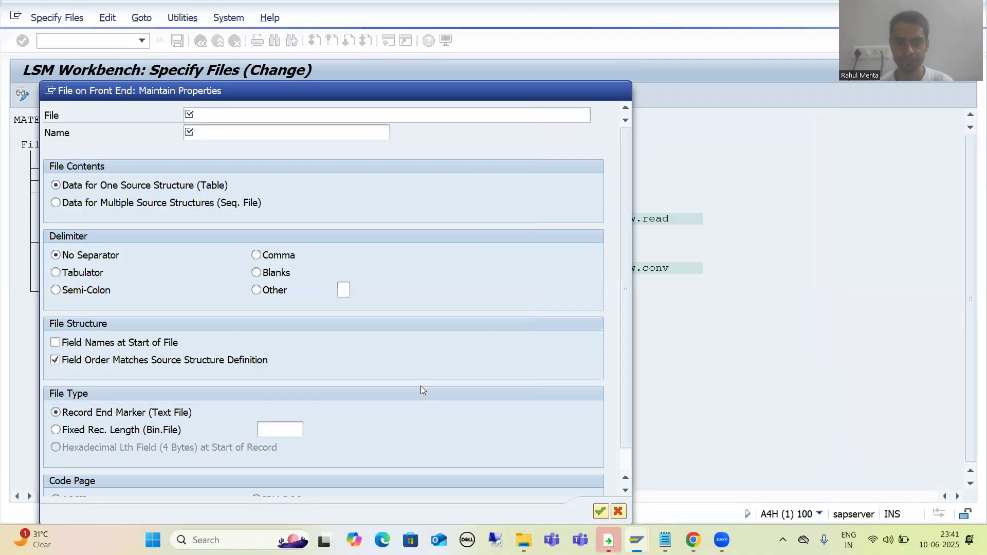
pyautogui.click(211, 136)
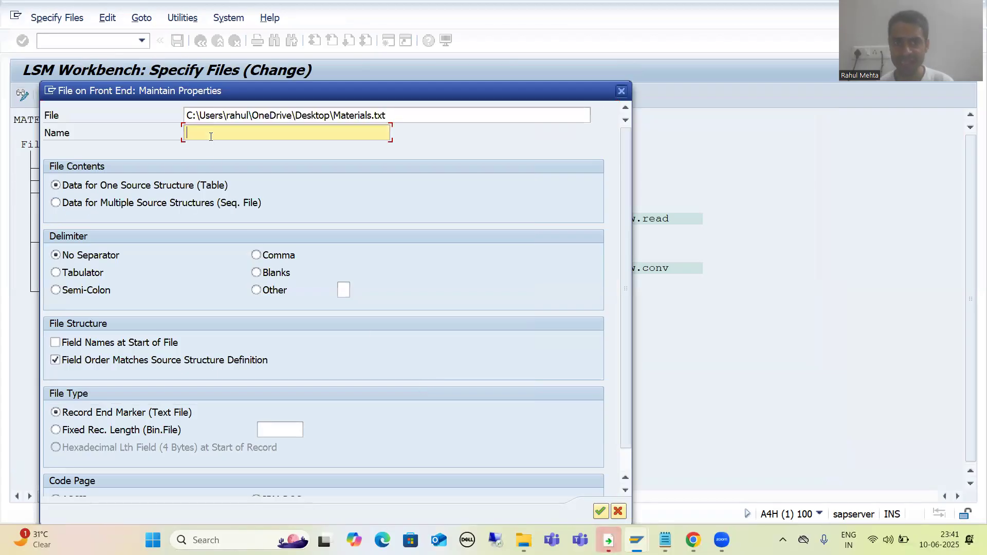
pyautogui.write('Materials')
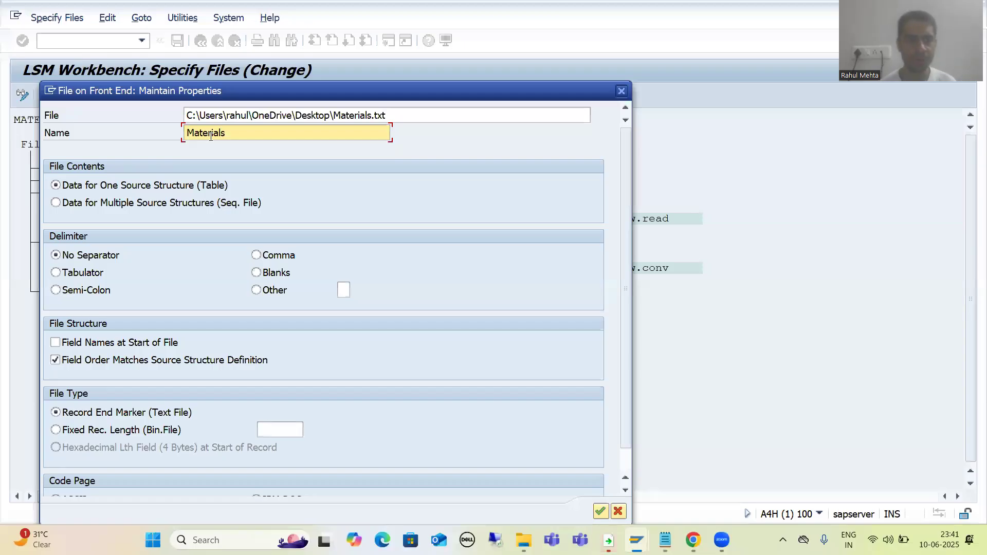
pyautogui.click(82, 274)
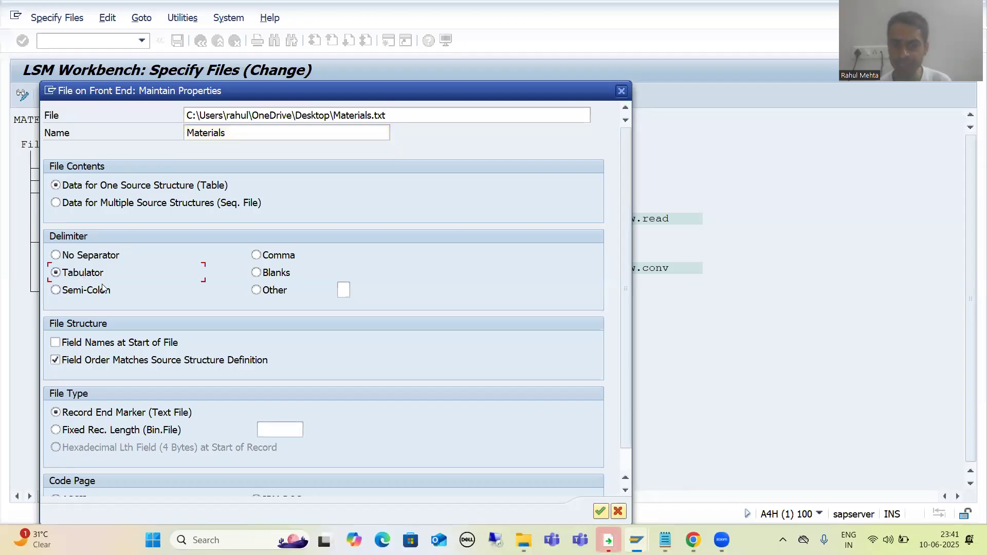
pyautogui.moveTo(303, 90); pyautogui.dragTo(404, 70)
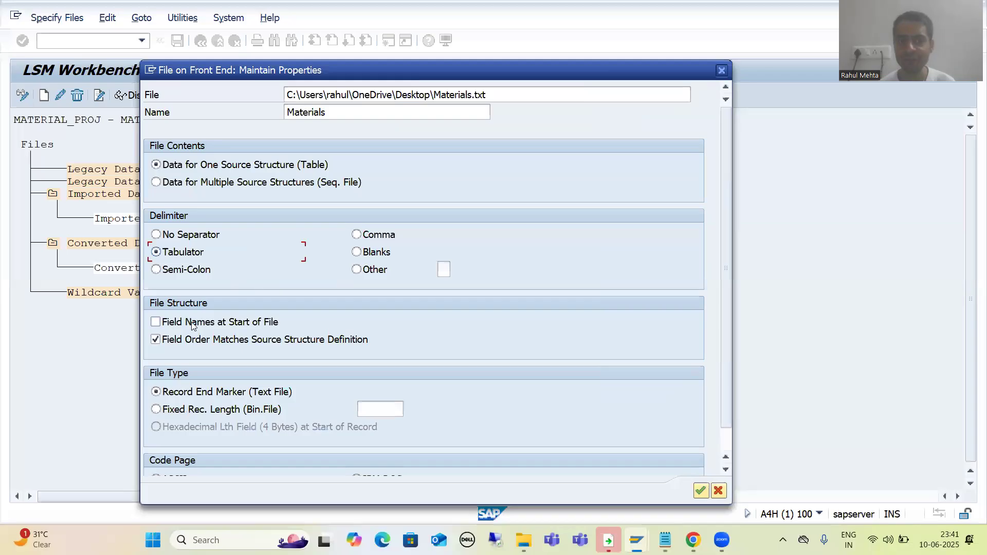
pyautogui.press('super+d')
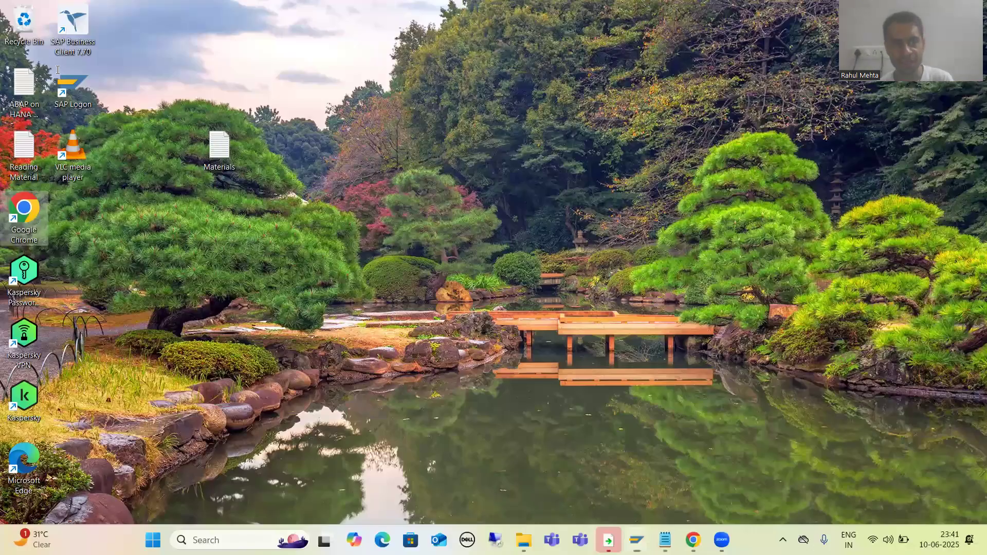
pyautogui.hotkey('alt', 'Tab')
pyautogui.click(44, 88)
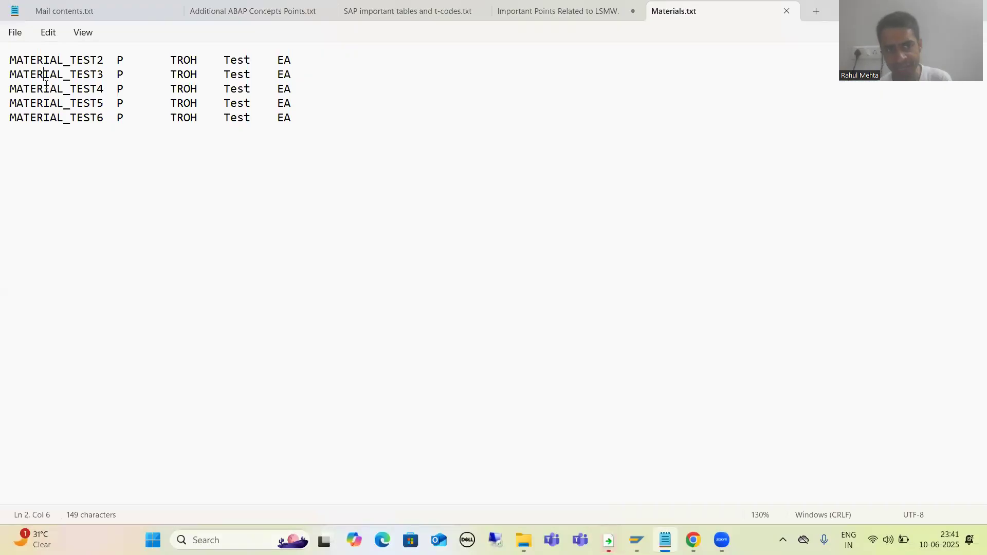
pyautogui.click(636, 540)
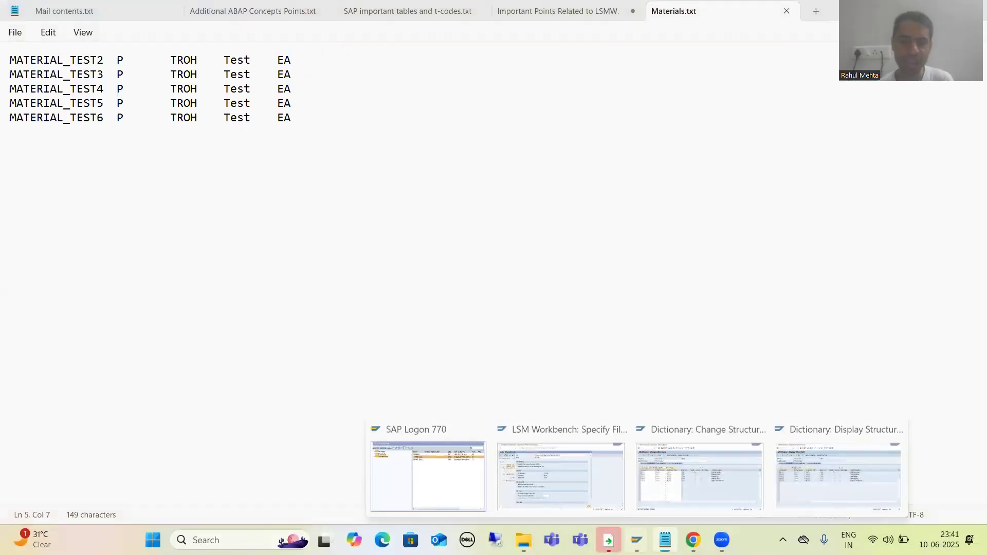
pyautogui.click(623, 496)
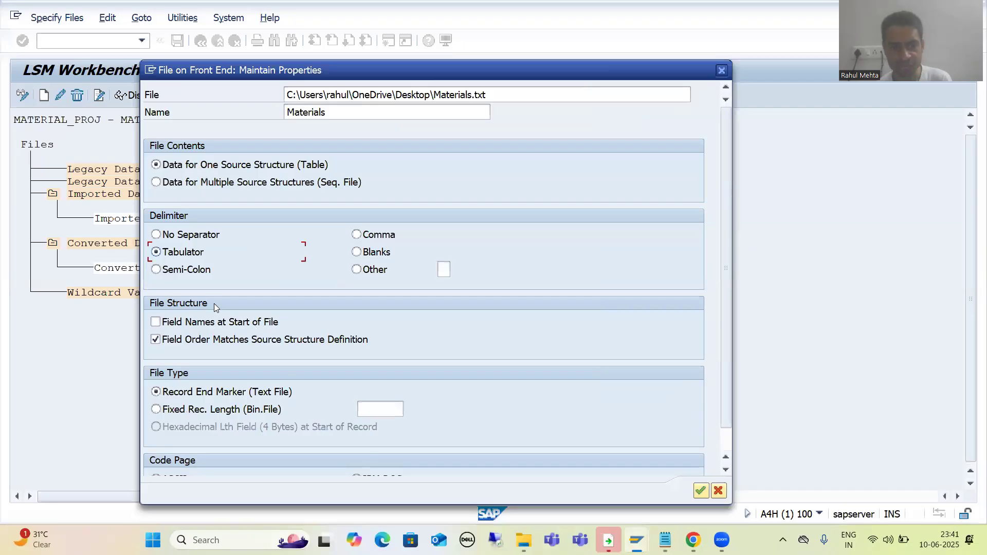
# Confirm the Materials.txt file properties, save, and copy the long converted-data file name
pyautogui.click(702, 493)
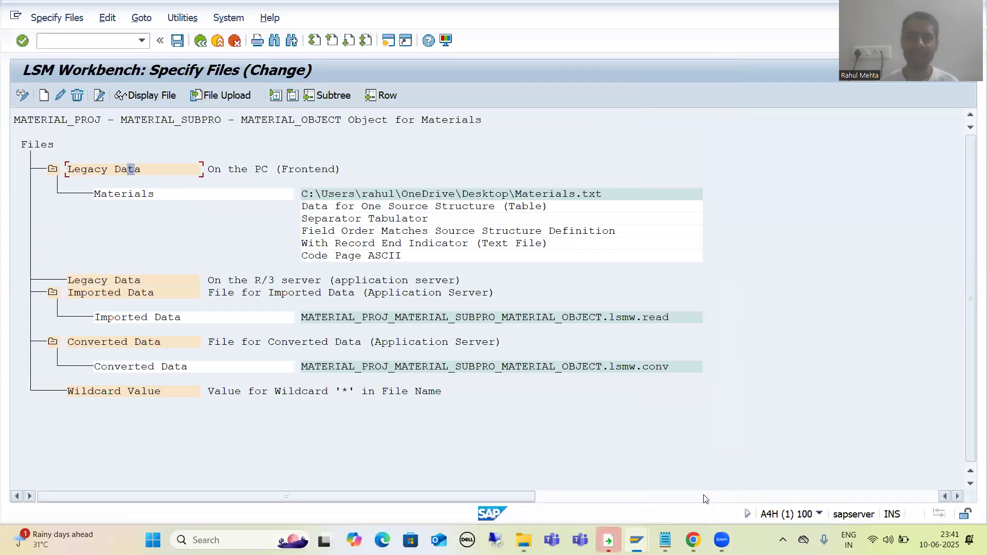
pyautogui.click(177, 41)
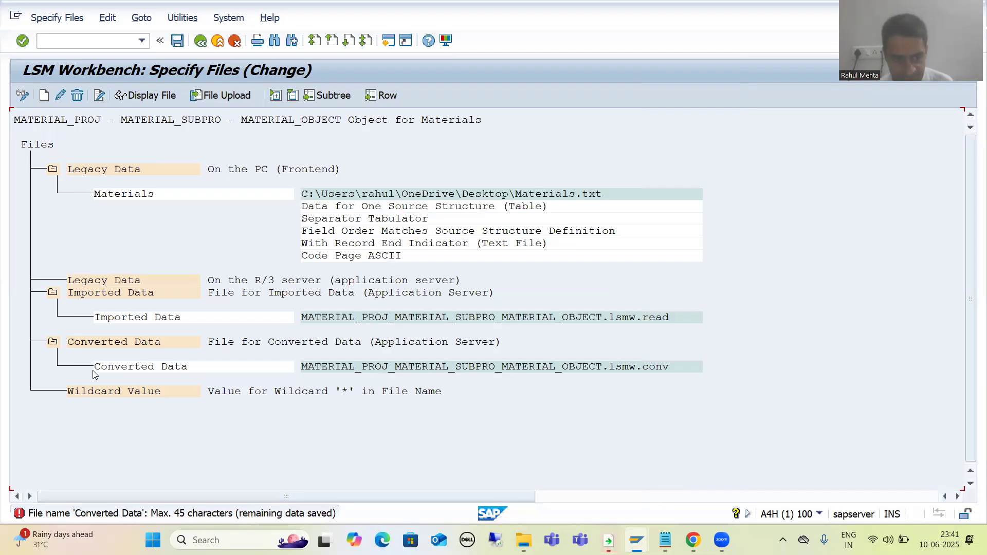
pyautogui.moveTo(94, 367); pyautogui.dragTo(177, 369)
pyautogui.click(198, 369)
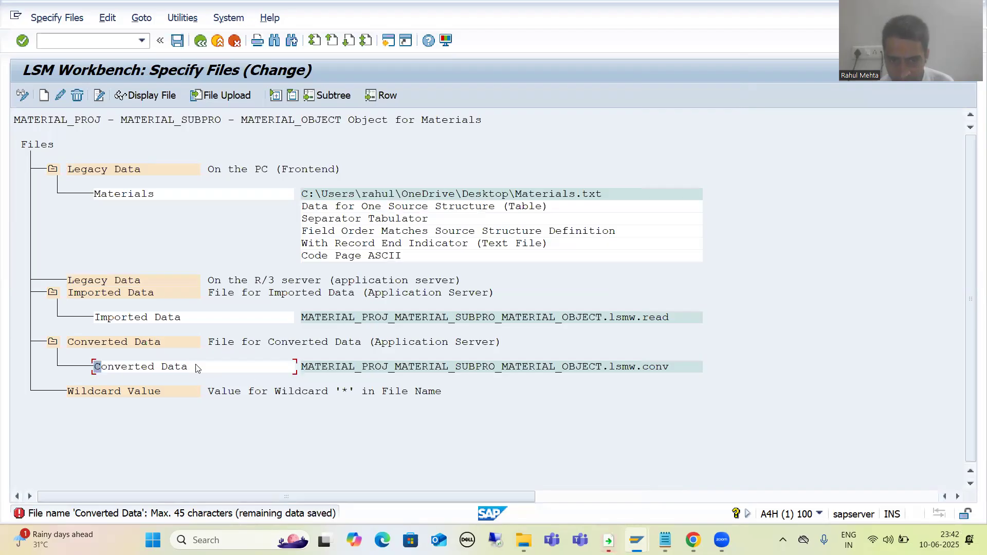
pyautogui.moveTo(303, 368); pyautogui.dragTo(676, 371)
pyautogui.hotkey('ctrl', 'c')
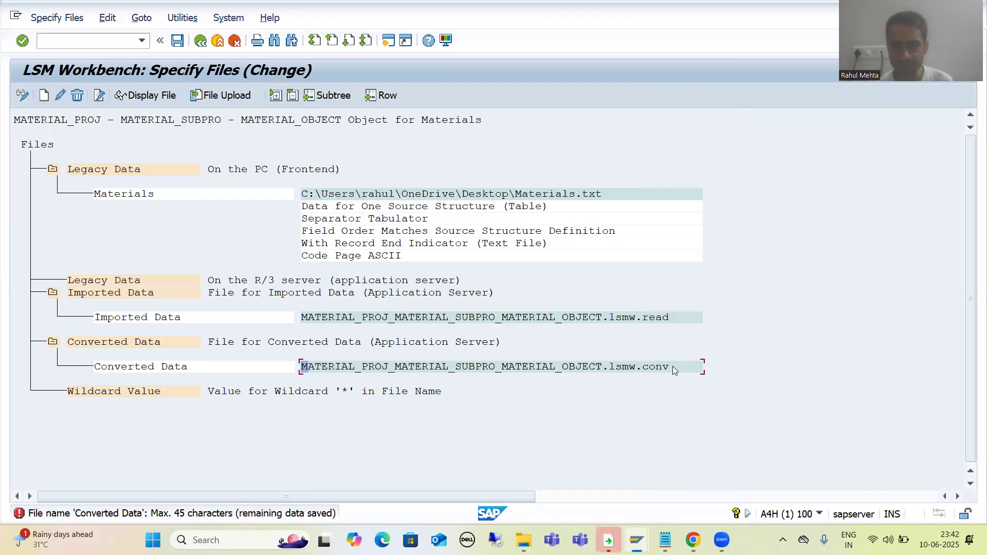
# Highlight the MATERIAL_PROJ, MATERIAL_SUBPRO and MATERIAL_OBJECT parts of the over-45-character converted-data name
pyautogui.moveTo(302, 367); pyautogui.dragTo(670, 362)
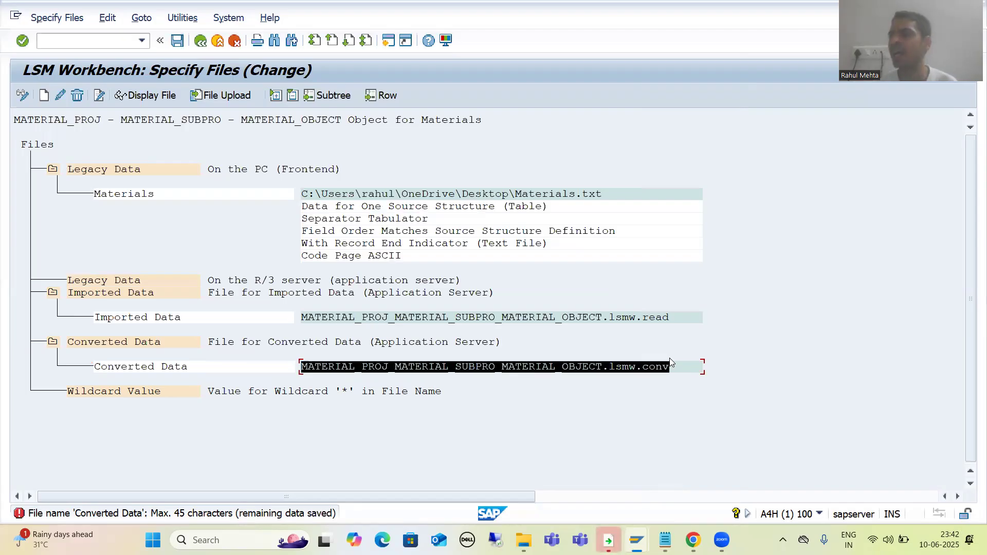
pyautogui.click(671, 363)
pyautogui.moveTo(302, 366); pyautogui.dragTo(600, 368)
pyautogui.click(388, 369)
pyautogui.click(497, 371)
pyautogui.click(619, 370)
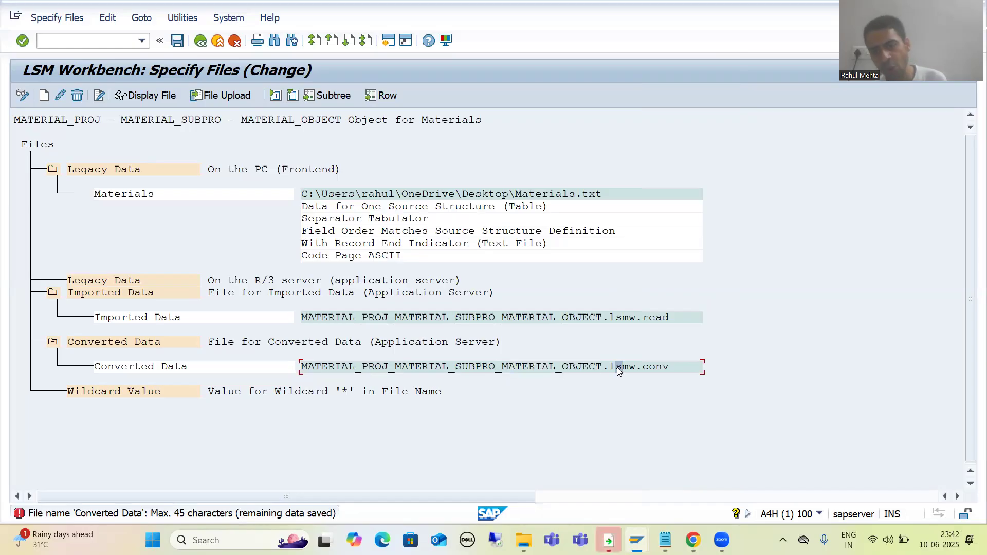
pyautogui.click(663, 368)
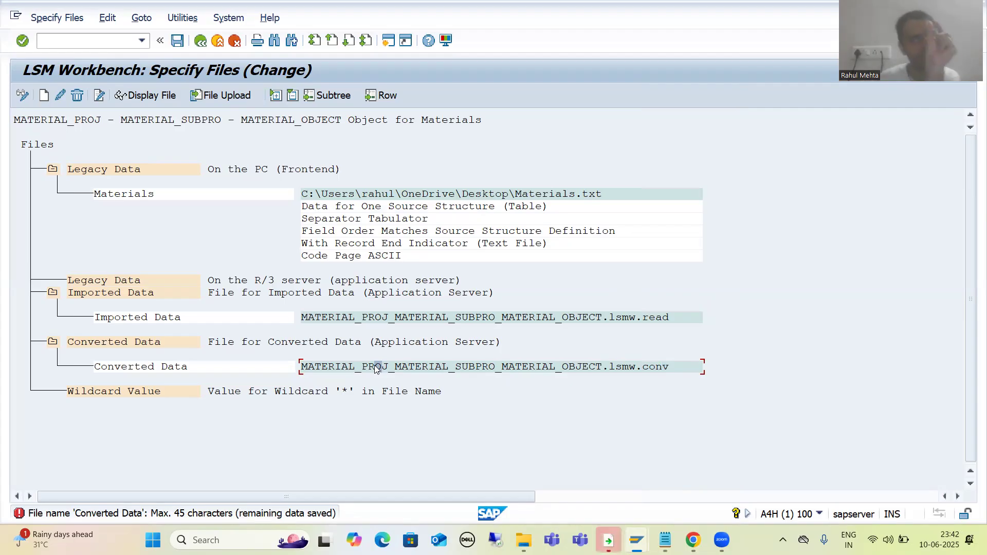
pyautogui.moveTo(300, 367); pyautogui.dragTo(679, 362)
pyautogui.click(679, 362)
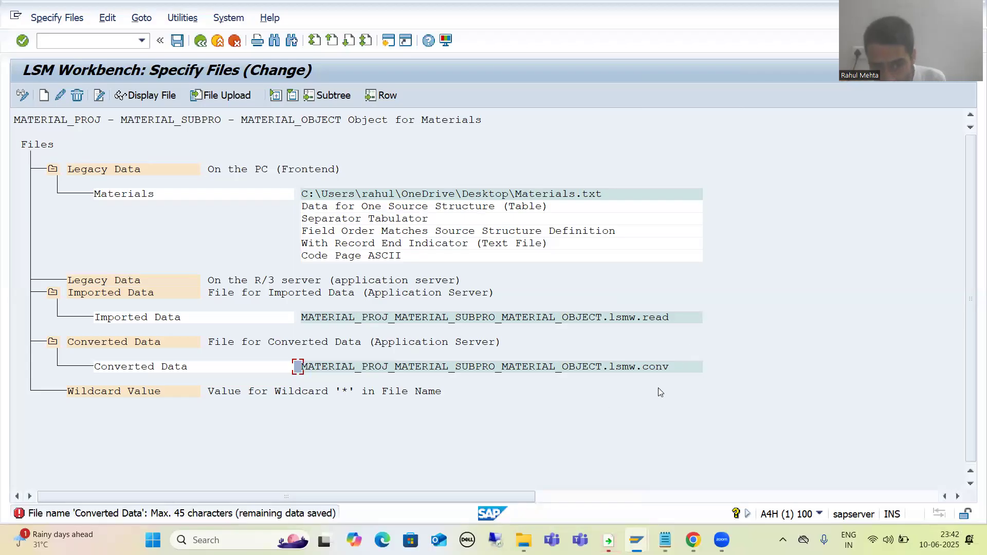
pyautogui.click(516, 371)
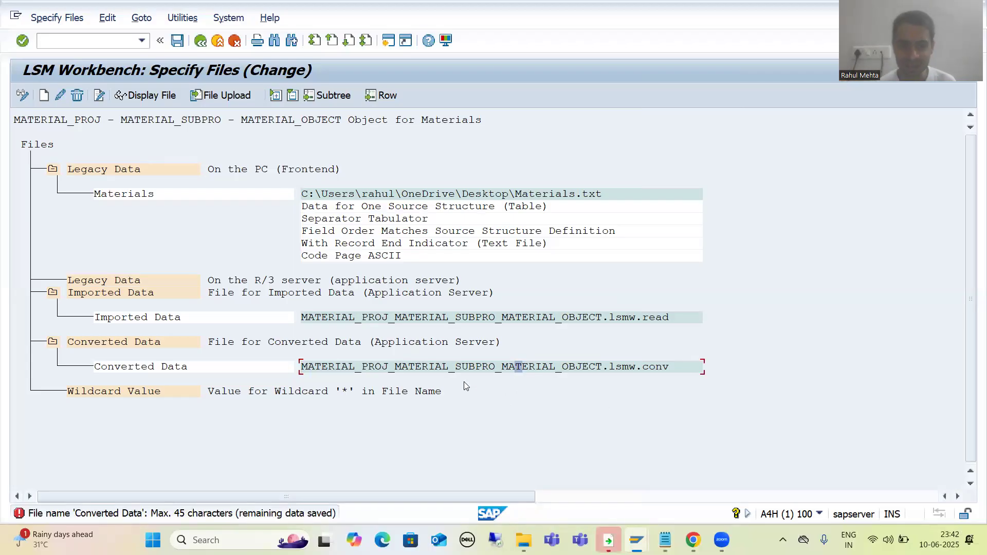
# Rename converted data to MAT_PROJ_MAT_SUBPRO_MATERIAL_OBJECT.lsmw.conv, save, and switch to Notepad
pyautogui.doubleClick(339, 370)
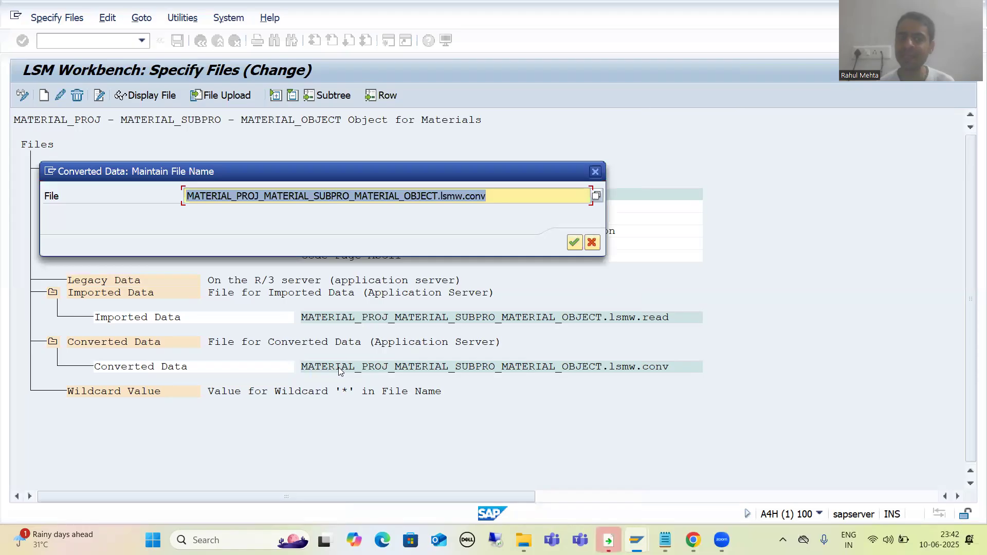
pyautogui.click(228, 201)
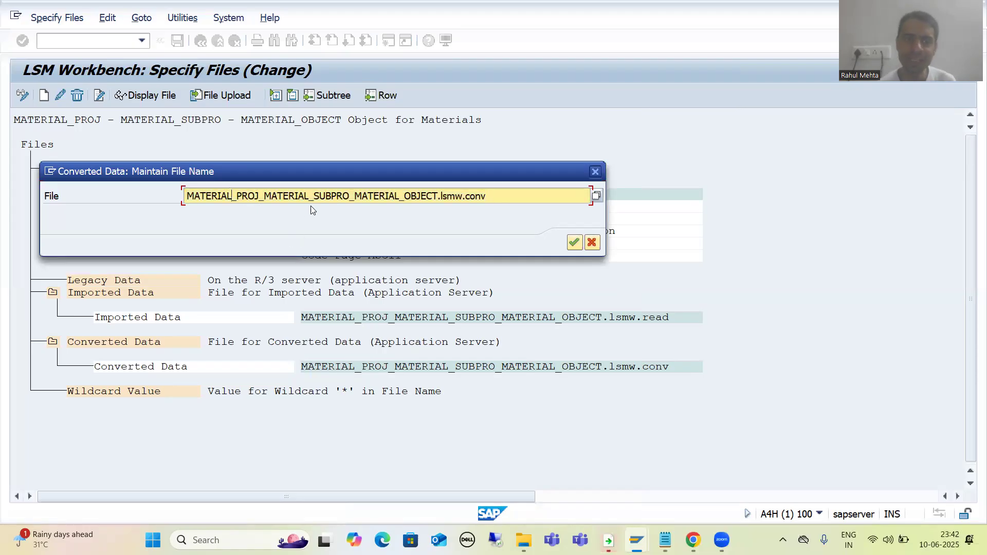
pyautogui.press('BackSpace')
pyautogui.press('BackSpace')
pyautogui.press('BackSpace')
pyautogui.press('BackSpace')
pyautogui.press('BackSpace')
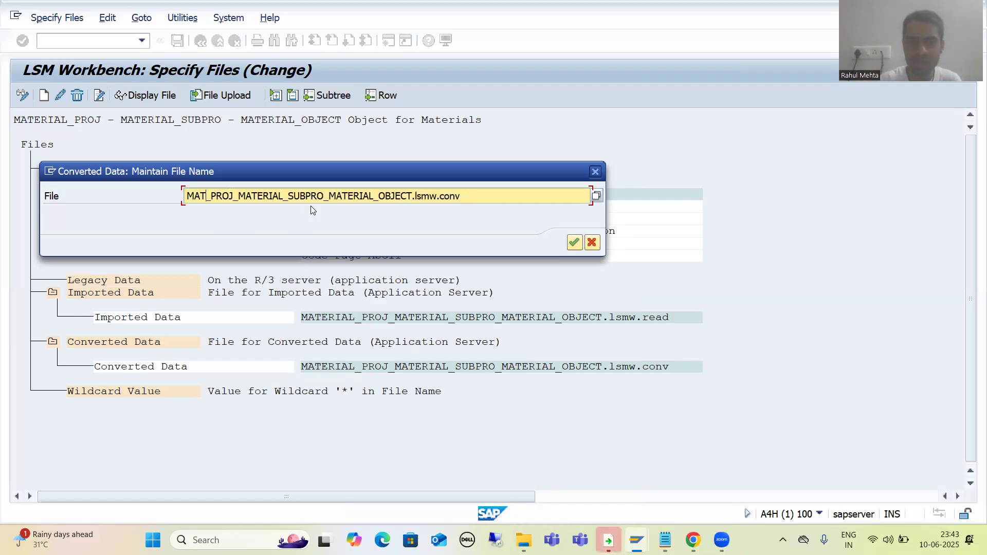
pyautogui.press('Right')
pyautogui.press('Right')
pyautogui.press('Right')
pyautogui.press('Right')
pyautogui.press('Right')
pyautogui.press('Right')
pyautogui.press('Right')
pyautogui.press('Right')
pyautogui.press('Right')
pyautogui.press('Right')
pyautogui.press('Right')
pyautogui.press('Right')
pyautogui.press('Right')
pyautogui.press('Right')
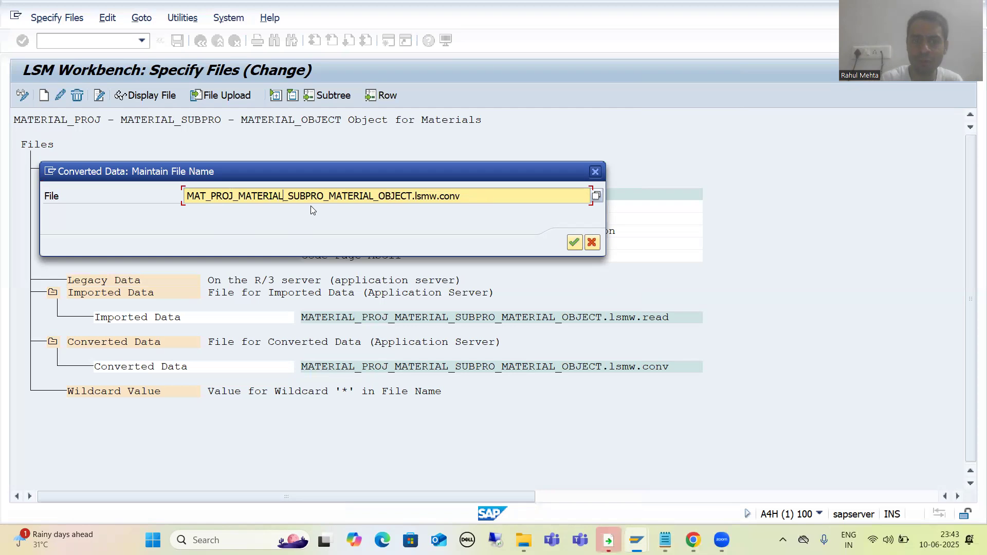
pyautogui.press('BackSpace')
pyautogui.press('BackSpace')
pyautogui.press('BackSpace')
pyautogui.press('BackSpace')
pyautogui.press('BackSpace')
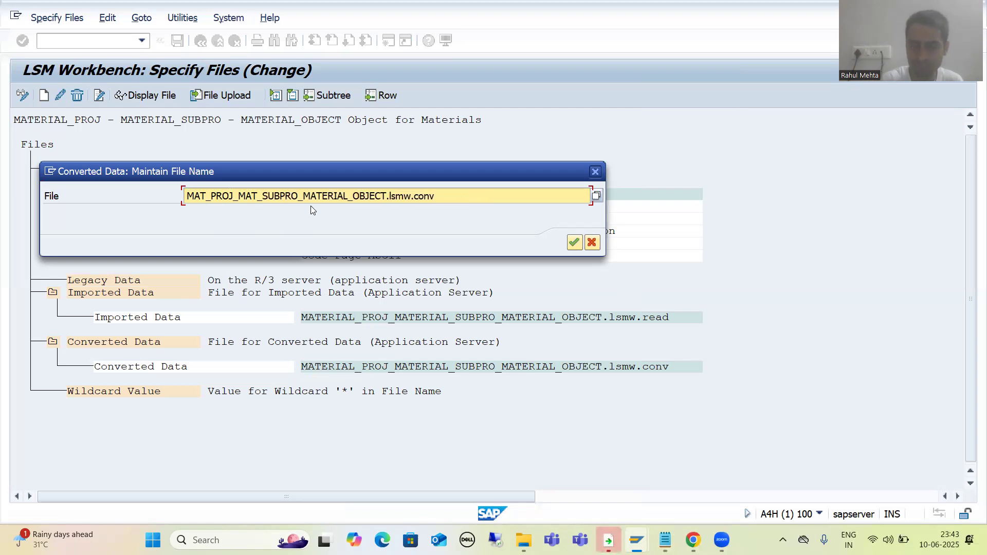
pyautogui.click(574, 244)
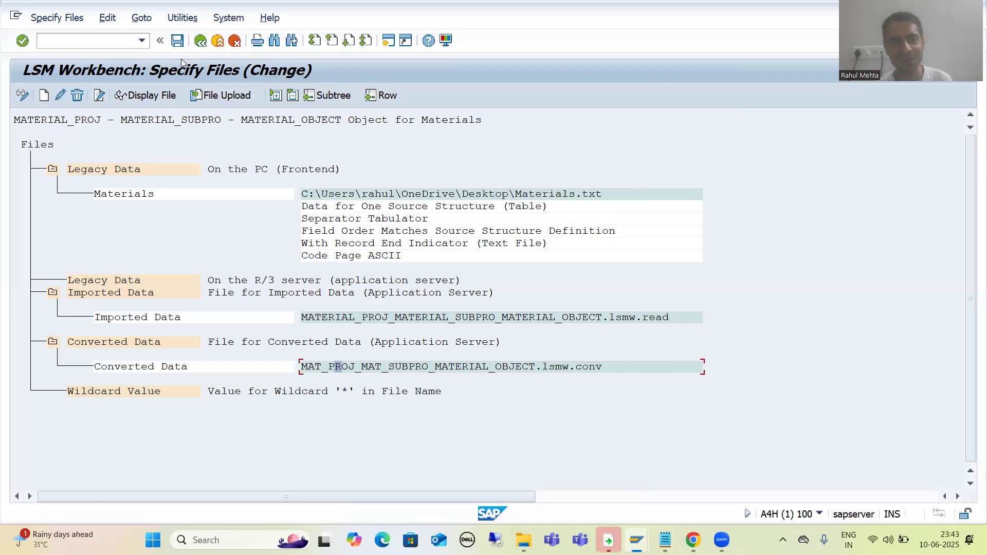
pyautogui.click(177, 41)
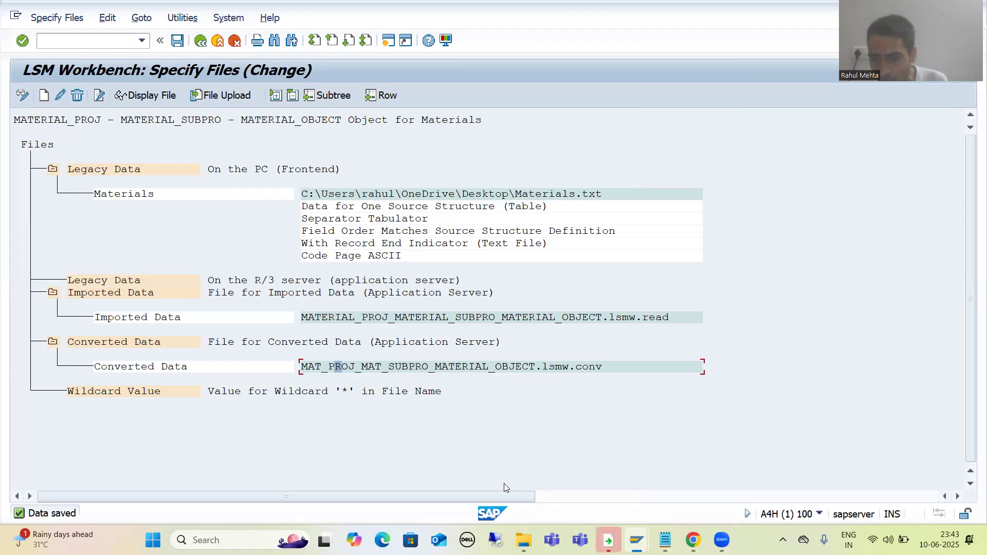
pyautogui.hotkey('alt', 'Tab')
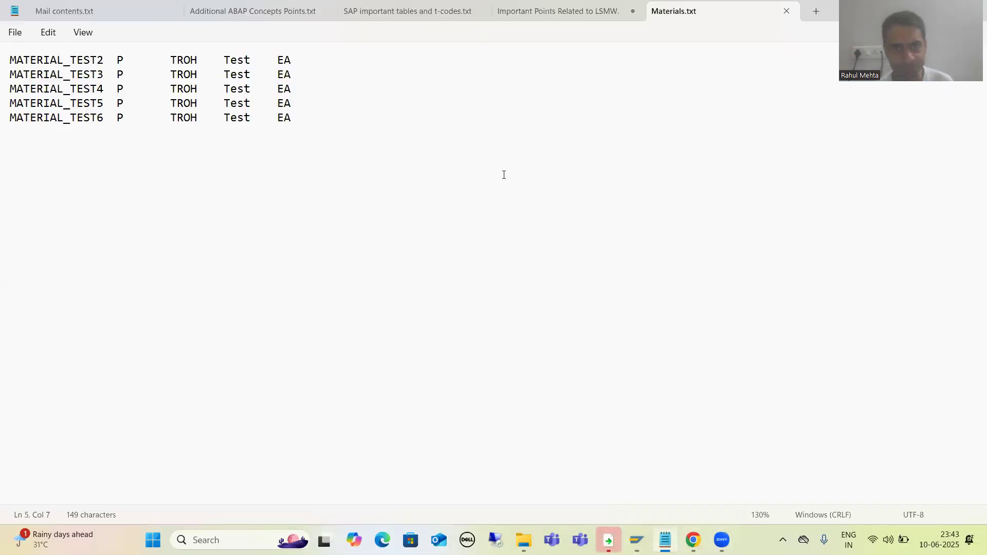
# Review the Notepad note on the 45-character conversion file name limit, then return to LSMW
pyautogui.click(561, 11)
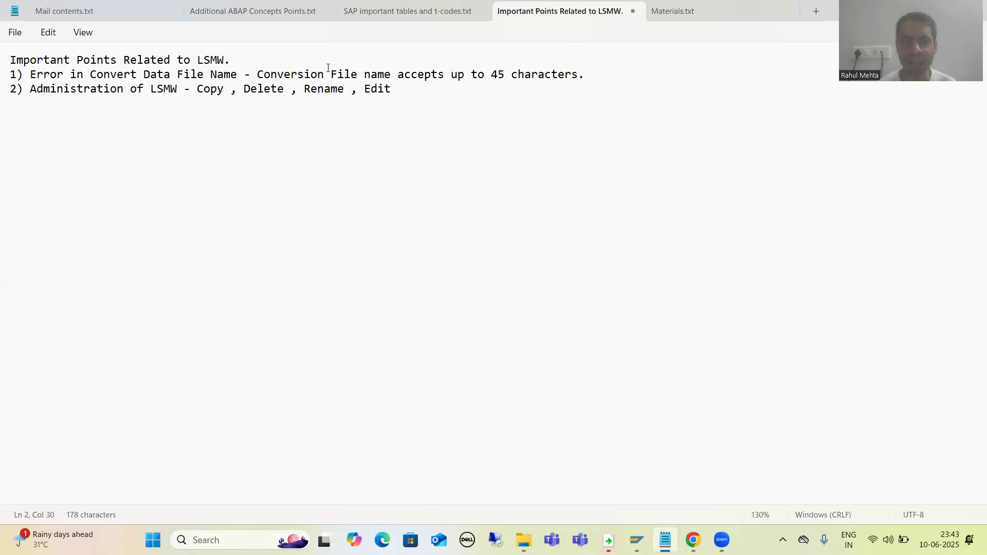
pyautogui.moveTo(256, 73); pyautogui.dragTo(585, 76)
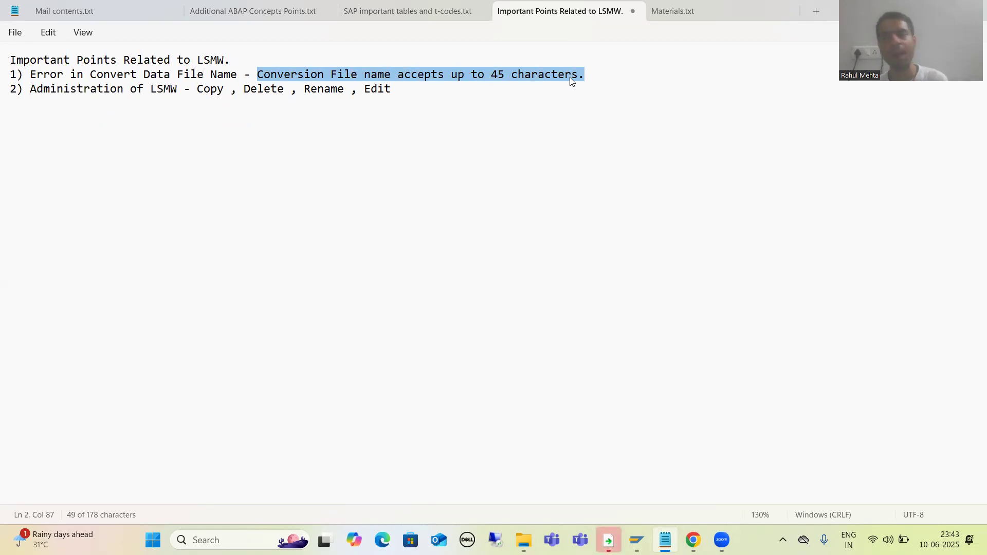
pyautogui.click(241, 221)
pyautogui.click(165, 147)
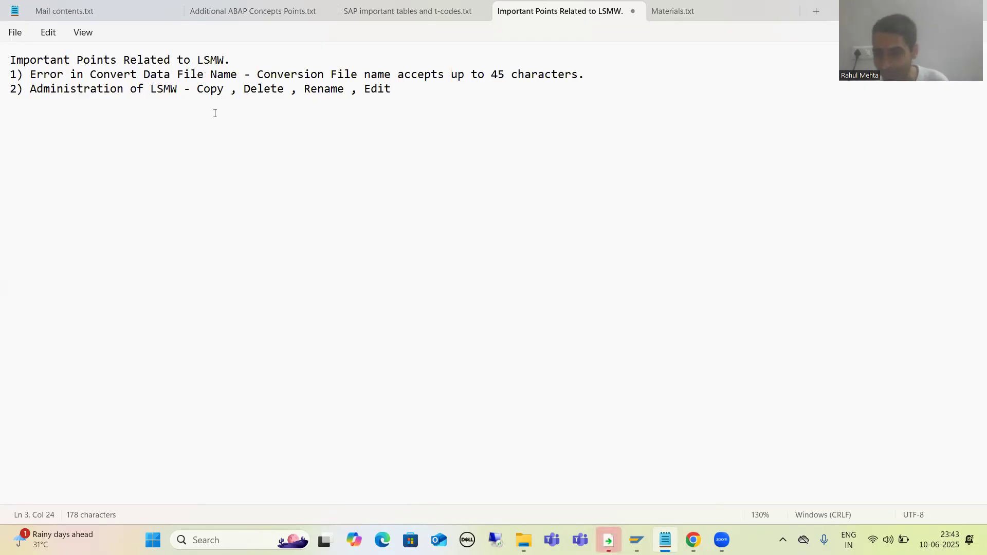
pyautogui.moveTo(636, 540)
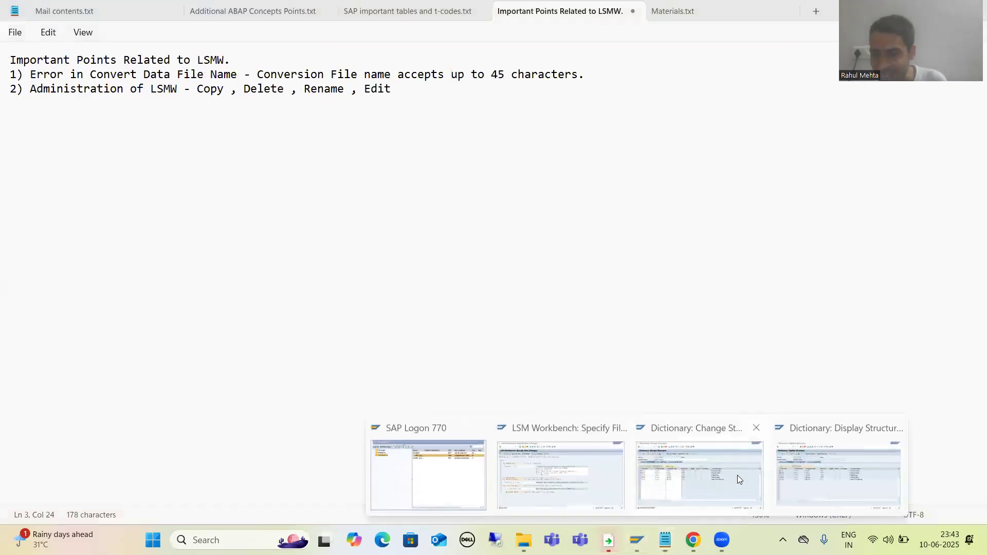
pyautogui.click(542, 488)
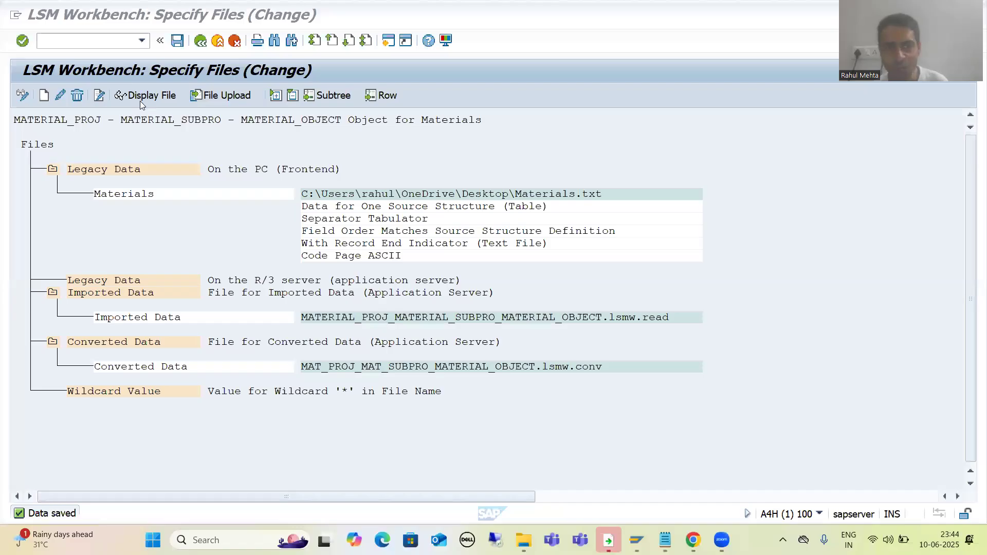
# Go back twice to the LSMW start screen and browse the menus through Goto
pyautogui.click(201, 41)
pyautogui.click(200, 41)
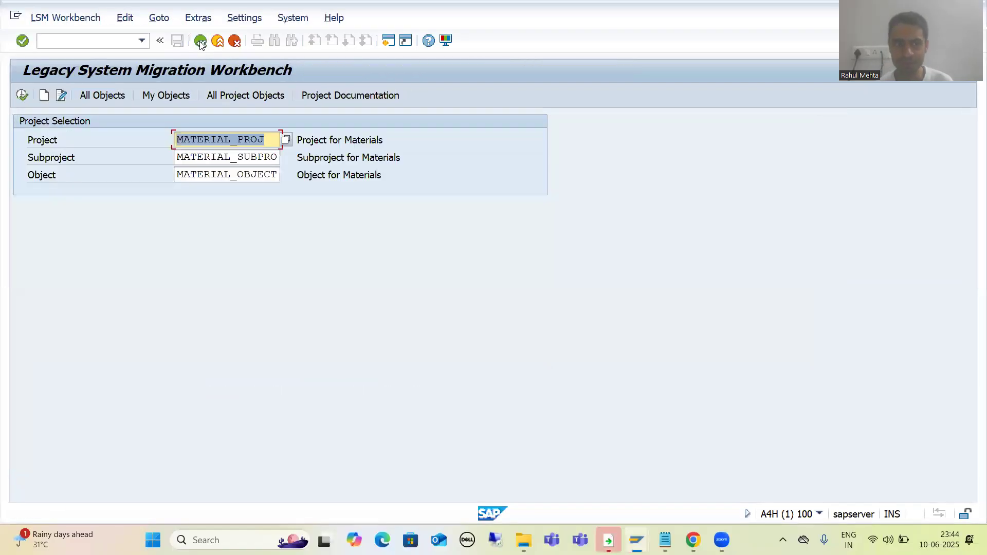
pyautogui.click(76, 19)
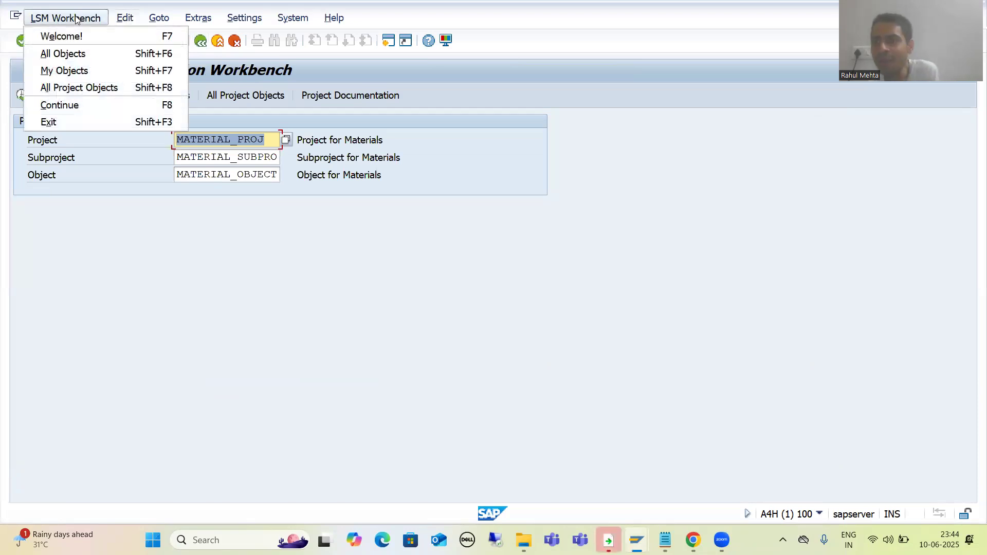
pyautogui.moveTo(116, 19)
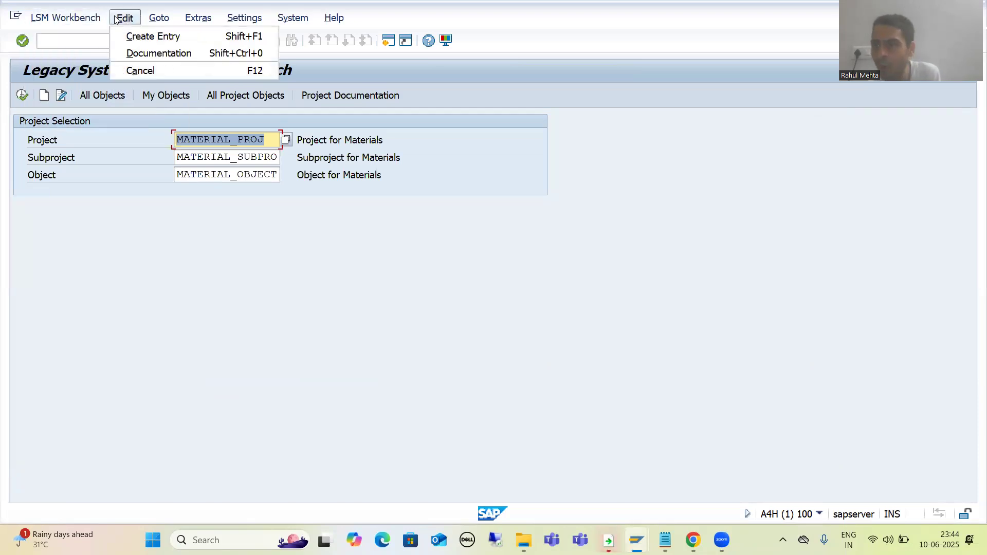
pyautogui.moveTo(153, 19)
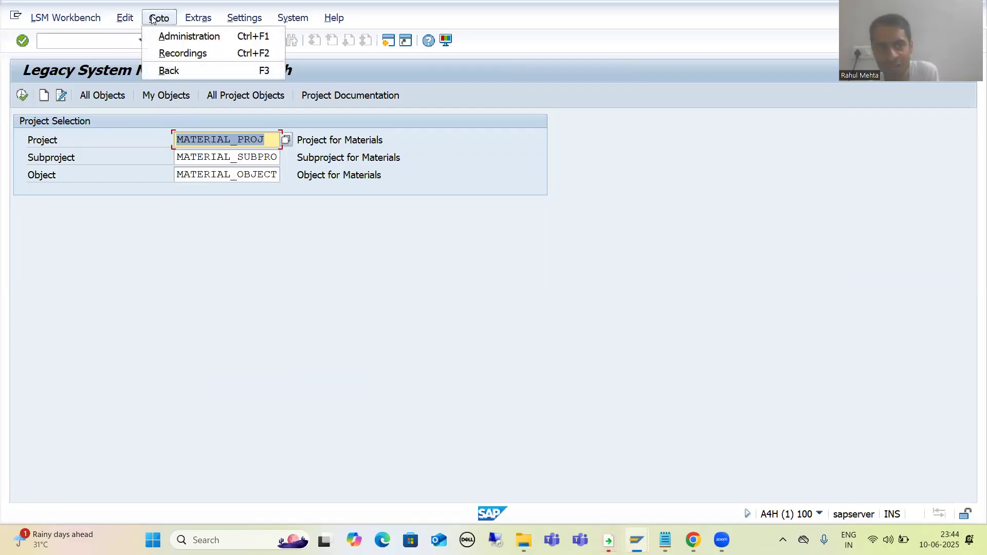
pyautogui.press('Right')
pyautogui.press('Right')
pyautogui.press('Right')
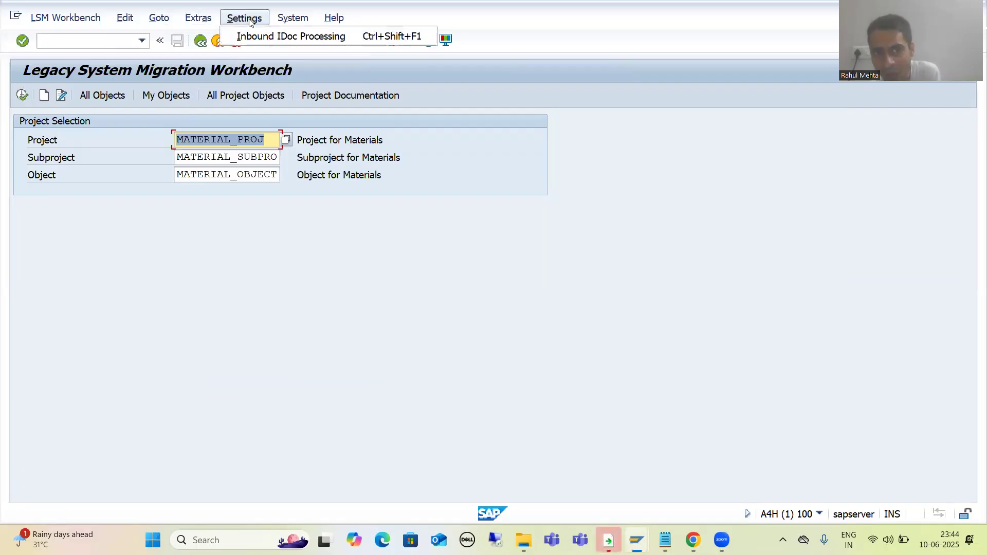
pyautogui.click(185, 230)
pyautogui.click(156, 19)
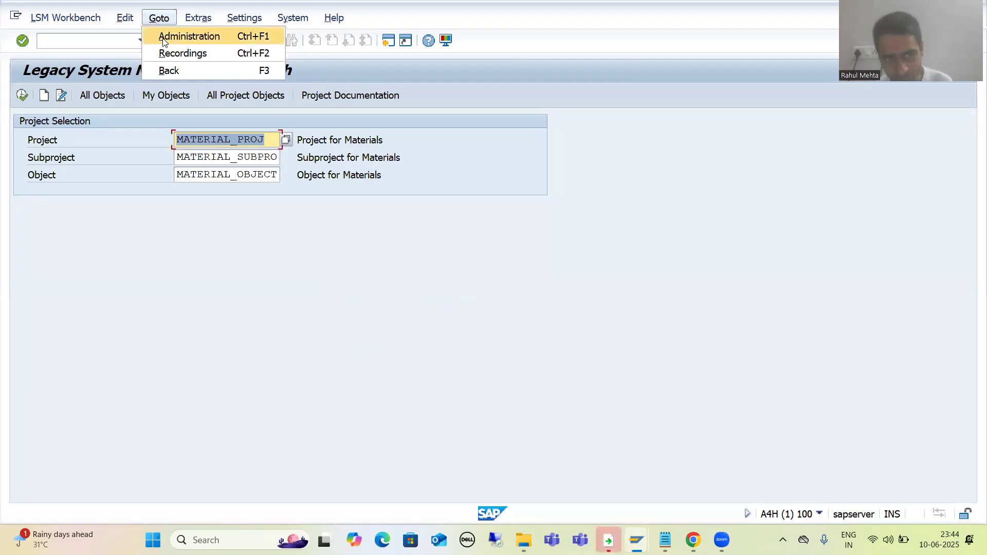
# Open LSMW Administration and search the tree for the owner's user ID to find MATERIAL_PROJ
pyautogui.click(163, 37)
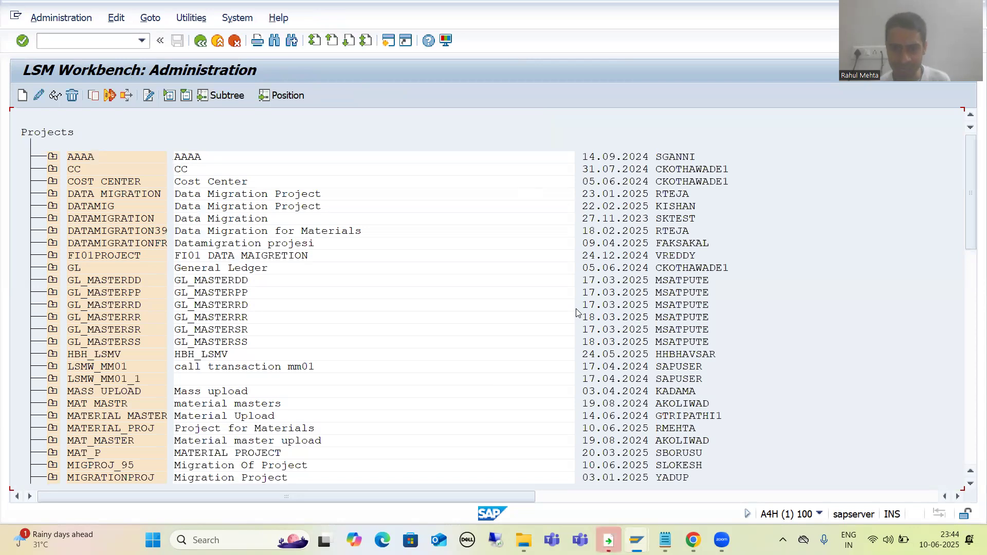
pyautogui.moveTo(657, 429); pyautogui.dragTo(697, 427)
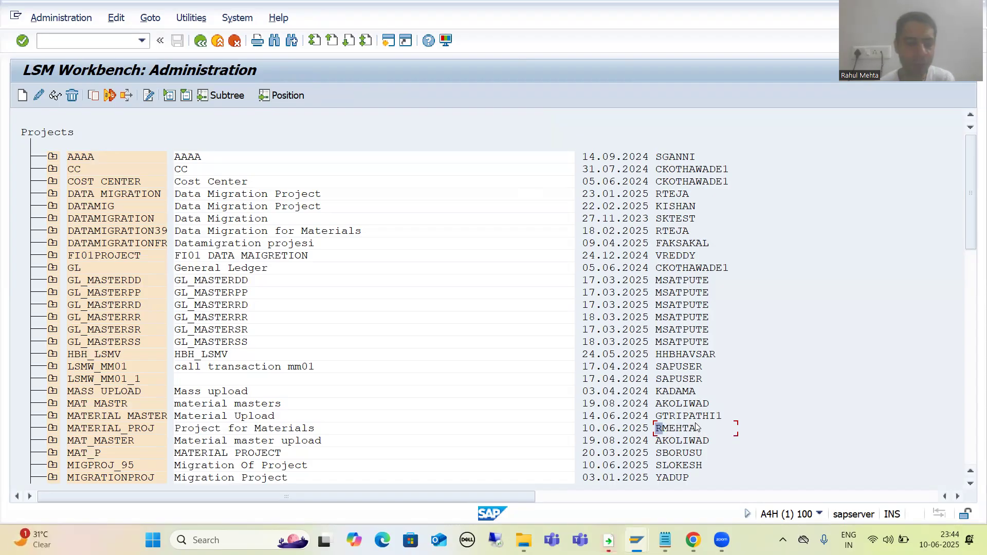
pyautogui.hotkey('ctrl', 'f')
pyautogui.write('RMEHTA')
pyautogui.press('Return')
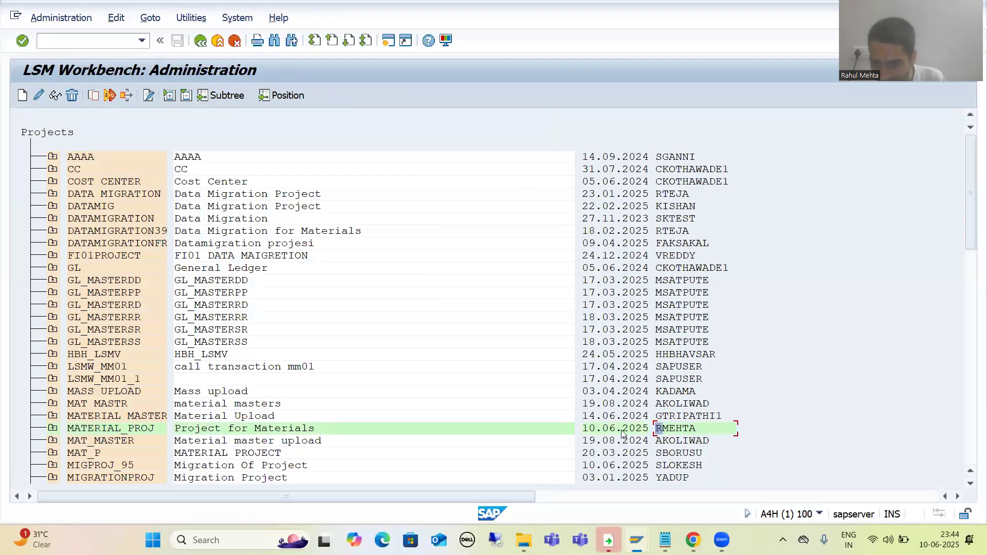
pyautogui.moveTo(584, 430); pyautogui.dragTo(632, 431)
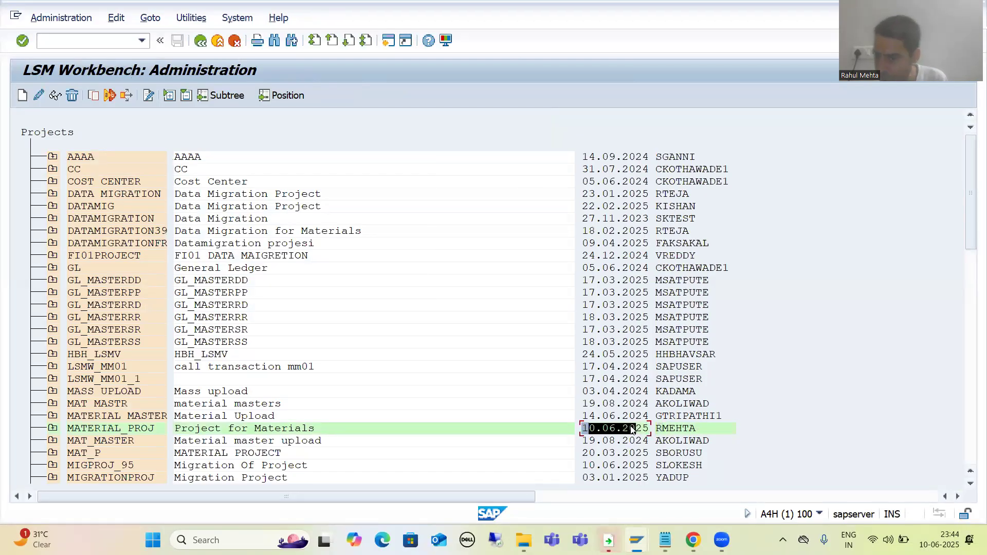
# Expand MATERIAL_PROJ and select subproject MATERIAL_SUBPRO
pyautogui.click(52, 428)
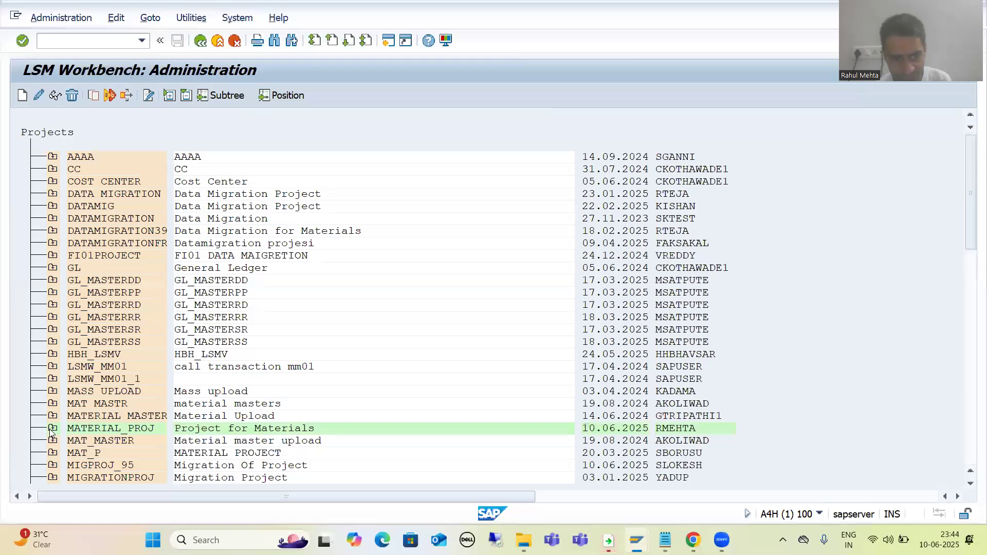
pyautogui.moveTo(99, 369); pyautogui.dragTo(155, 362)
pyautogui.click(80, 441)
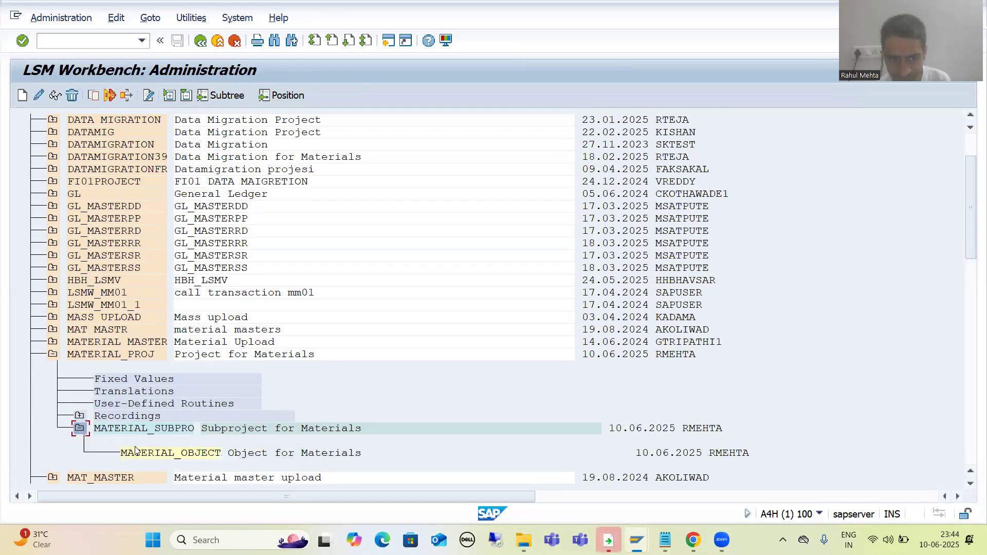
pyautogui.click(135, 428)
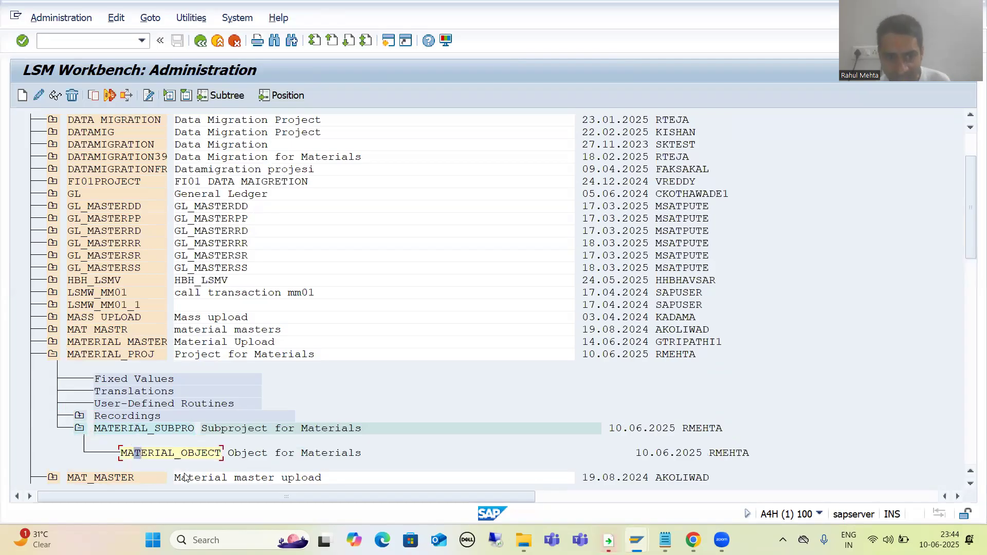
pyautogui.click(163, 435)
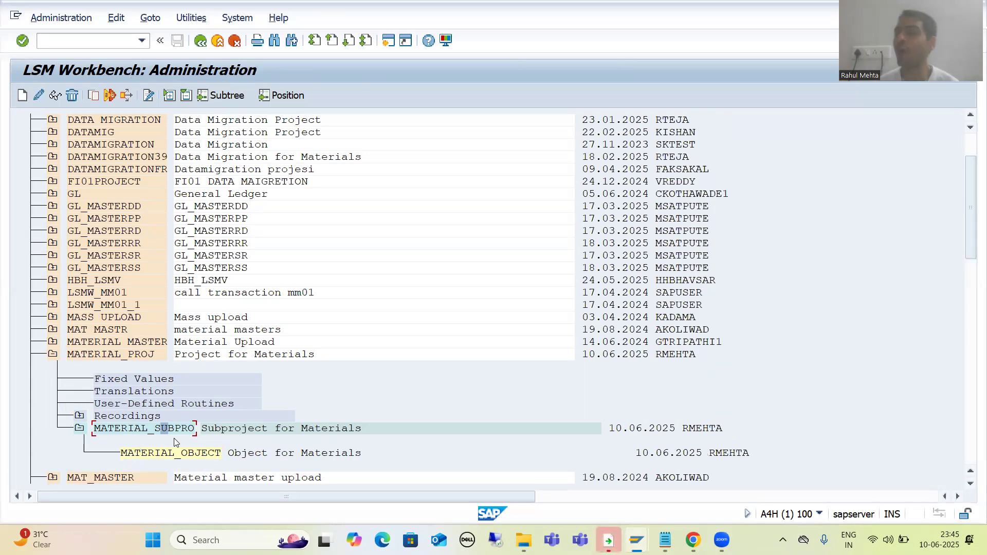
pyautogui.click(132, 431)
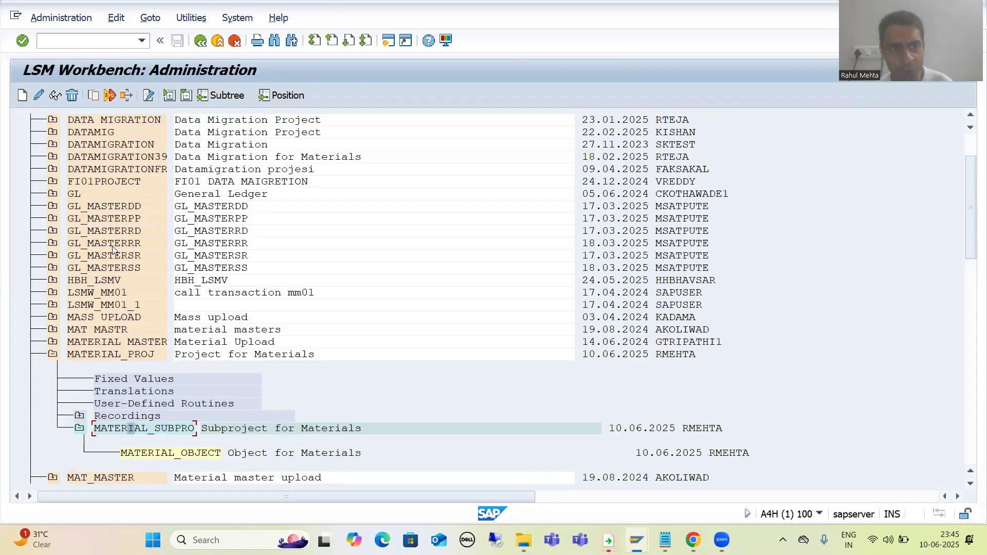
# Rename subproject MATERIAL_SUBPRO to MAT_SUBPRO
pyautogui.click(108, 97)
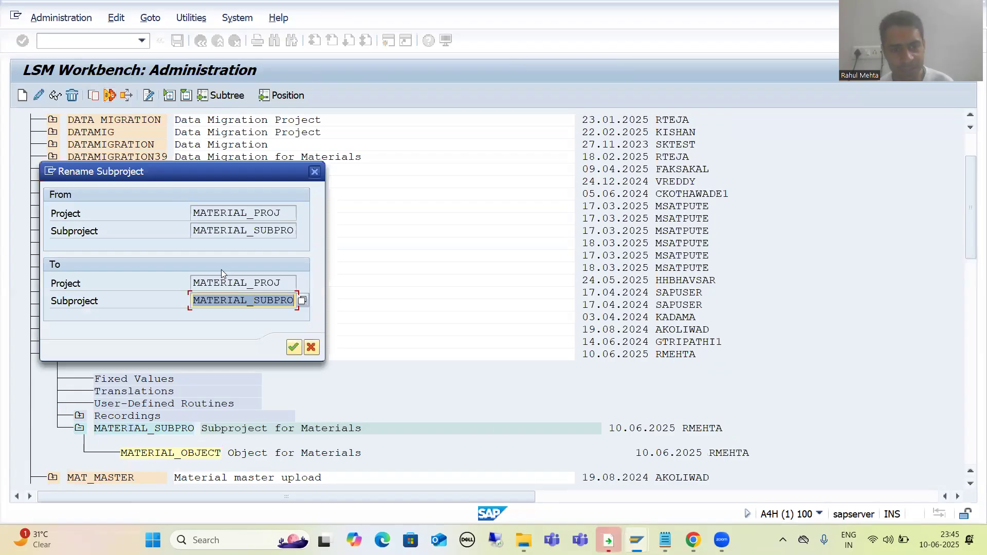
pyautogui.click(247, 302)
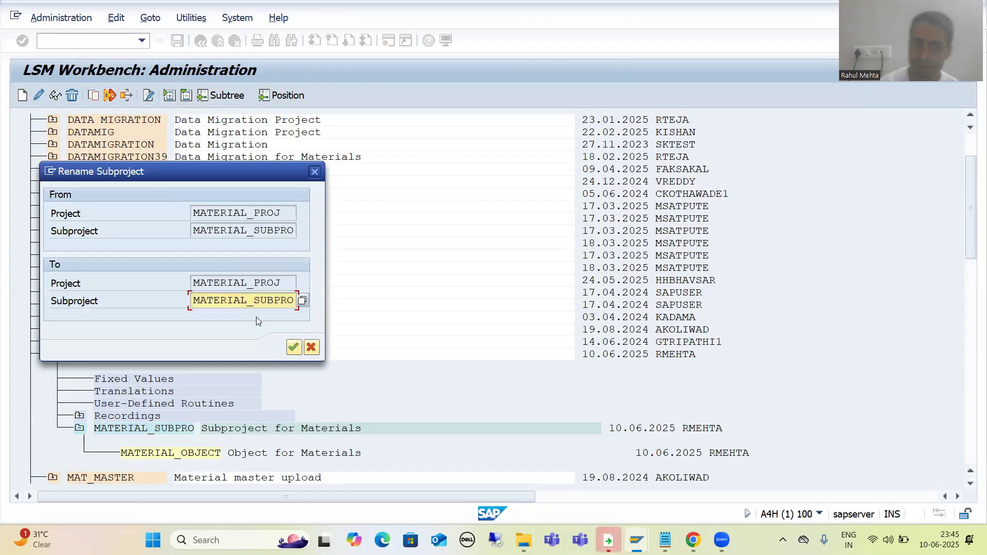
pyautogui.press('BackSpace')
pyautogui.press('BackSpace')
pyautogui.press('BackSpace')
pyautogui.press('BackSpace')
pyautogui.press('BackSpace')
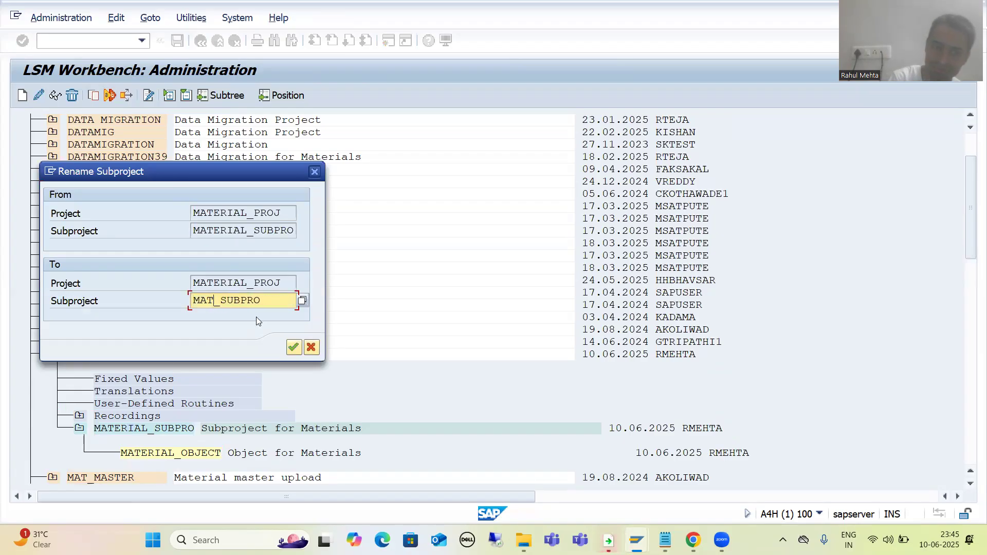
pyautogui.click(296, 348)
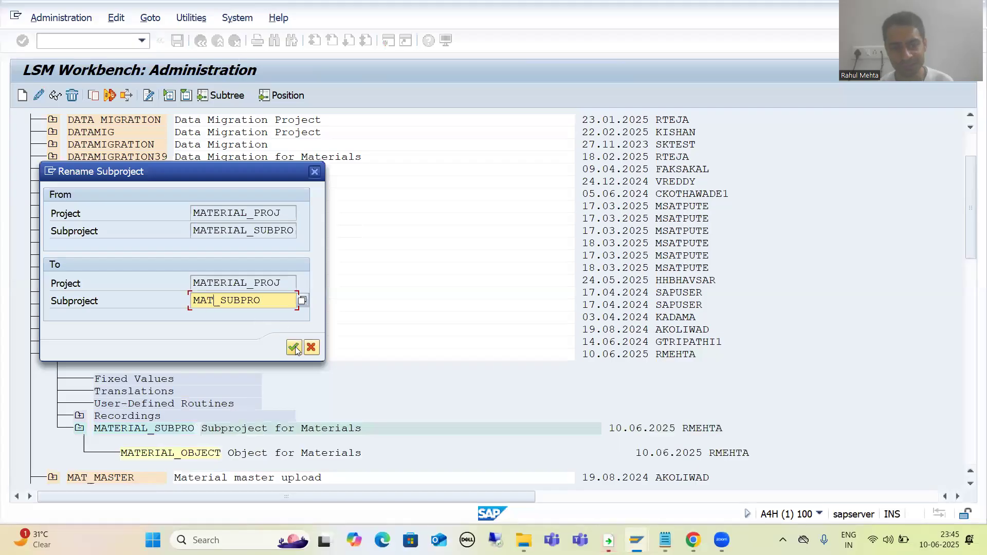
# Rename object MATERIAL_OBJECT to MAT_OBJECT
pyautogui.click(165, 453)
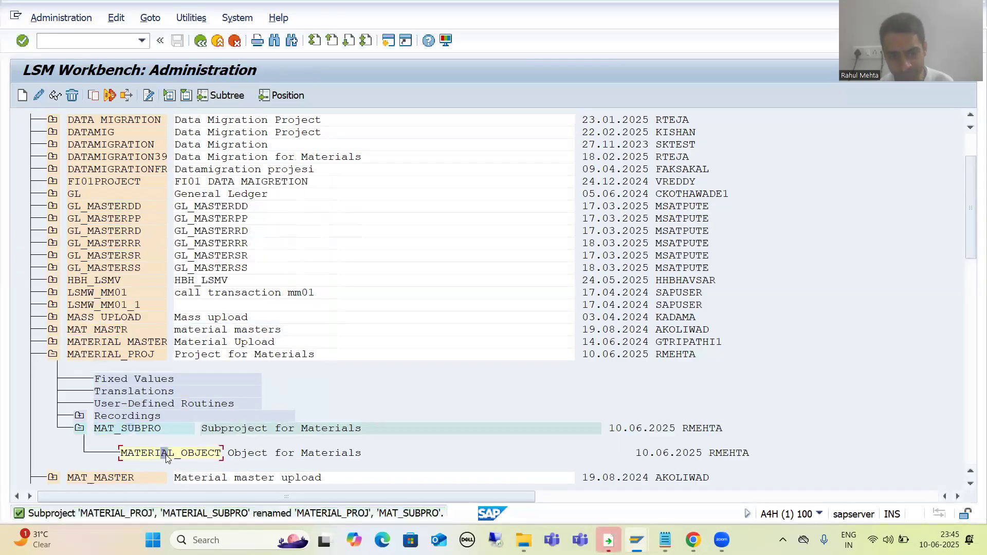
pyautogui.click(109, 96)
pyautogui.click(242, 308)
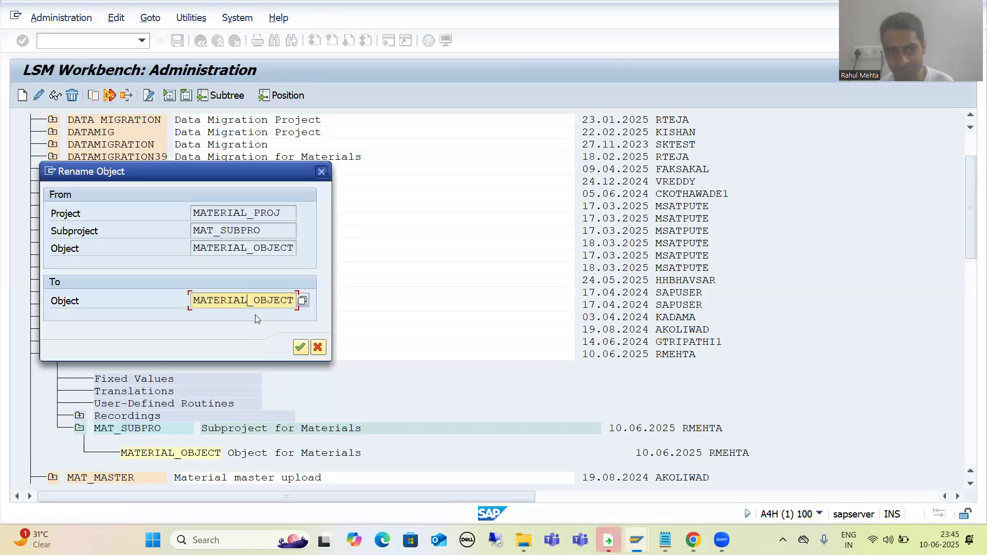
pyautogui.press('BackSpace')
pyautogui.press('BackSpace')
pyautogui.press('BackSpace')
pyautogui.press('BackSpace')
pyautogui.press('BackSpace')
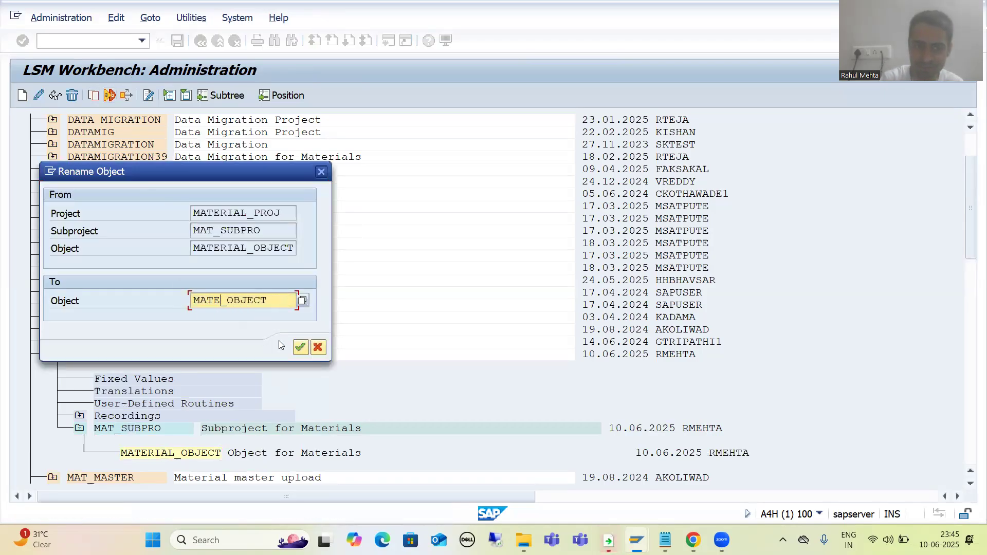
pyautogui.click(302, 349)
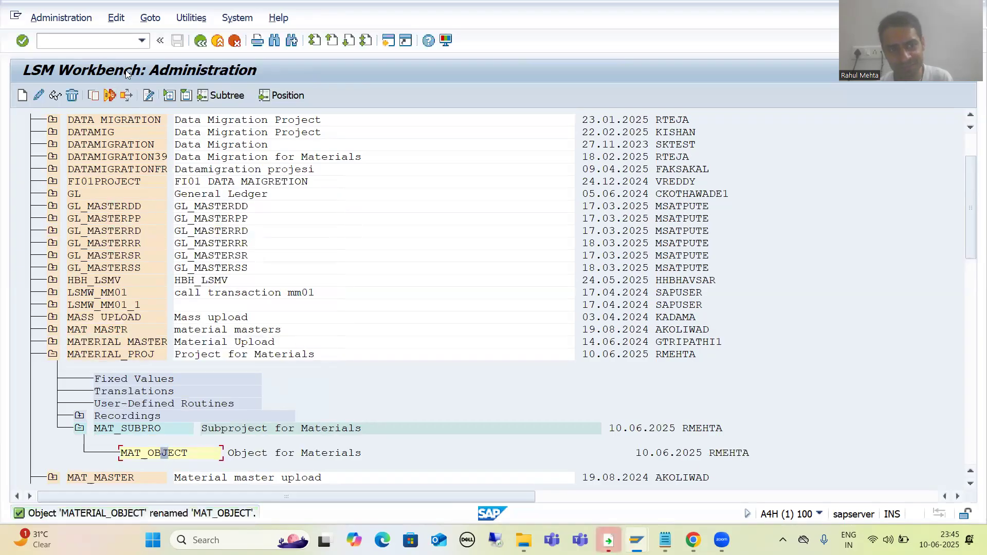
# Reopen Administration and expand MATERIAL_PROJ and MAT_SUBPRO to show object MAT_OBJECT
pyautogui.click(201, 43)
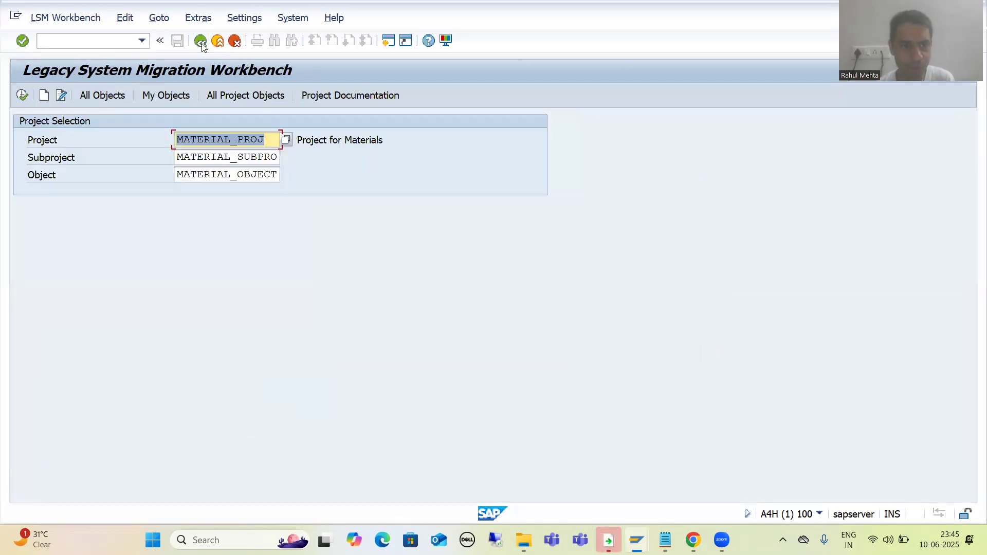
pyautogui.click(159, 19)
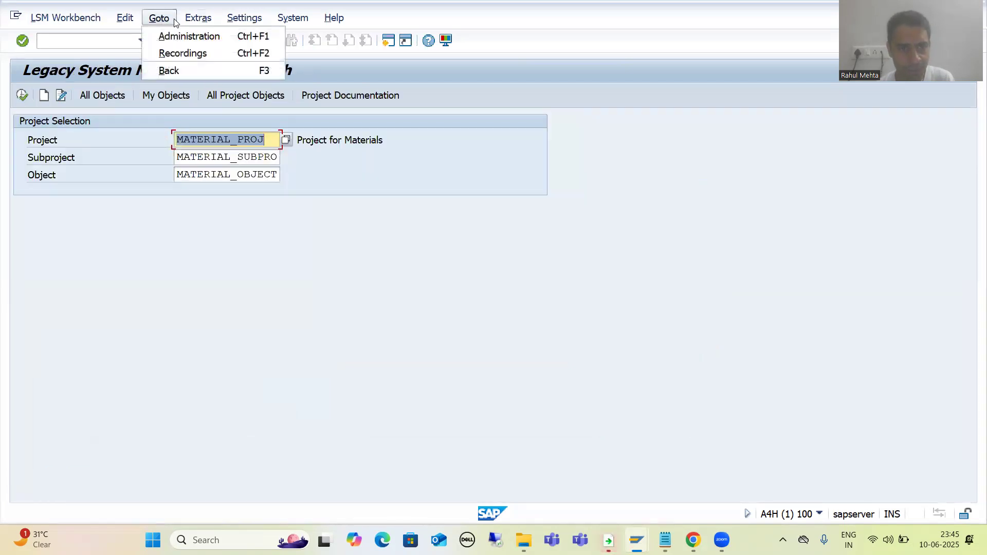
pyautogui.click(171, 37)
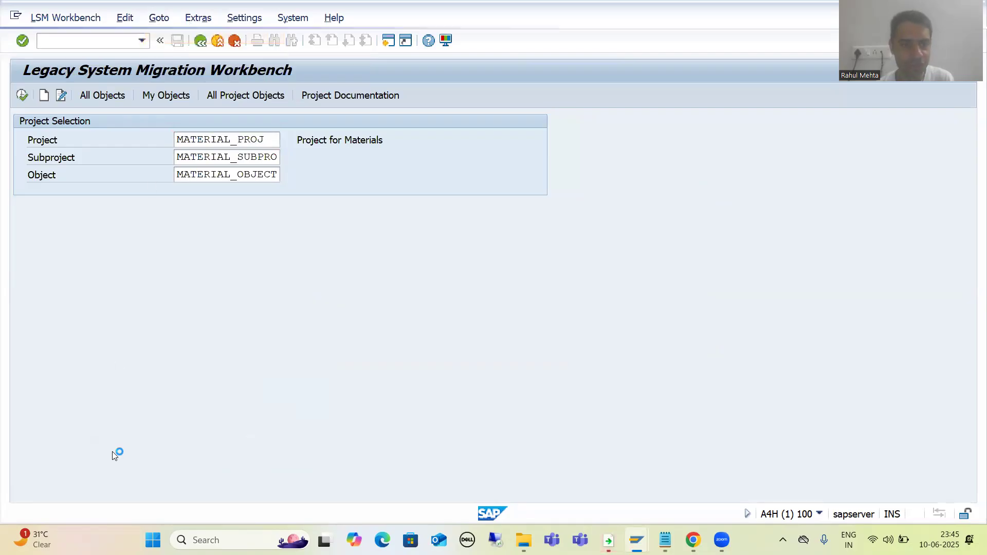
pyautogui.scroll(-2, 132, 438)
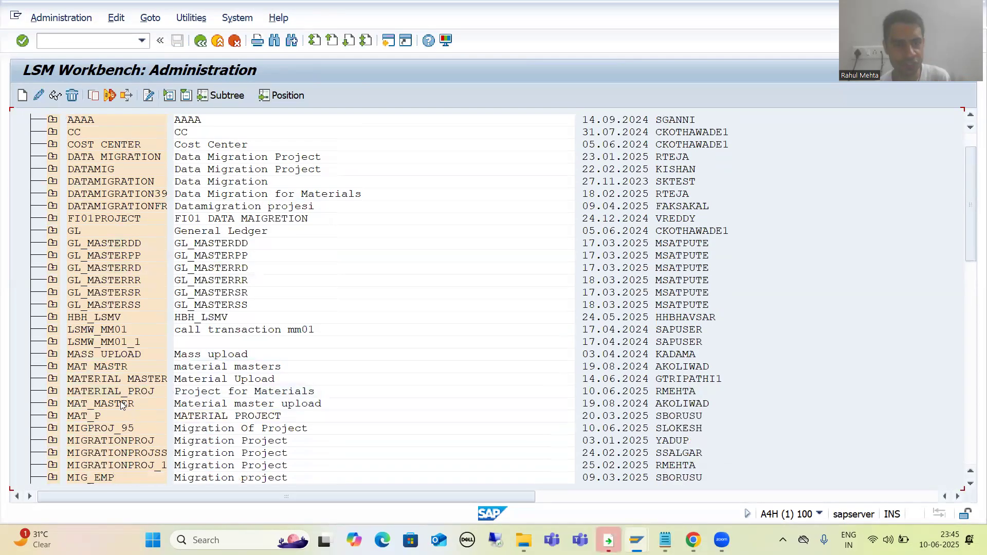
pyautogui.click(53, 392)
pyautogui.click(78, 454)
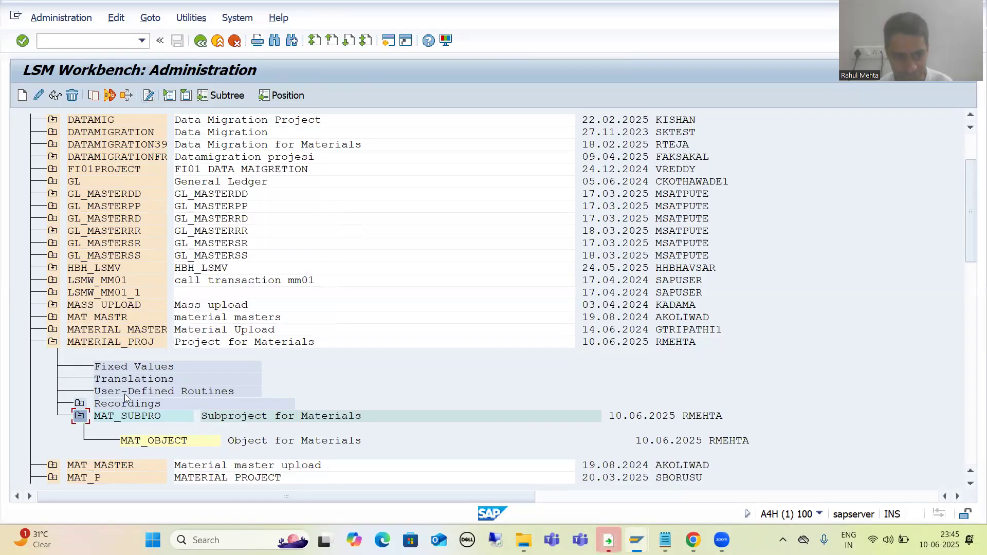
pyautogui.click(143, 420)
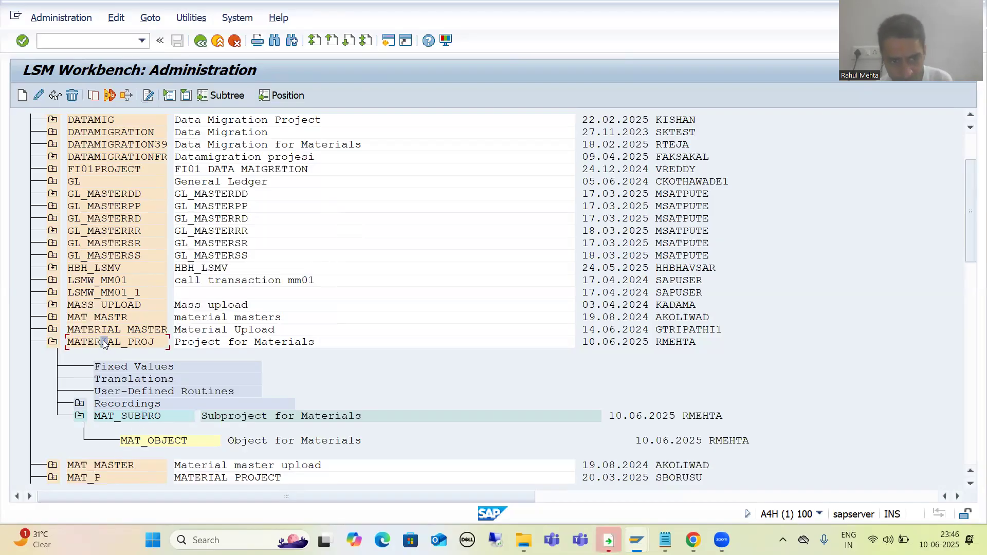
# Select project MATERIAL_PROJ and open it for editing
pyautogui.moveTo(68, 342); pyautogui.dragTo(155, 346)
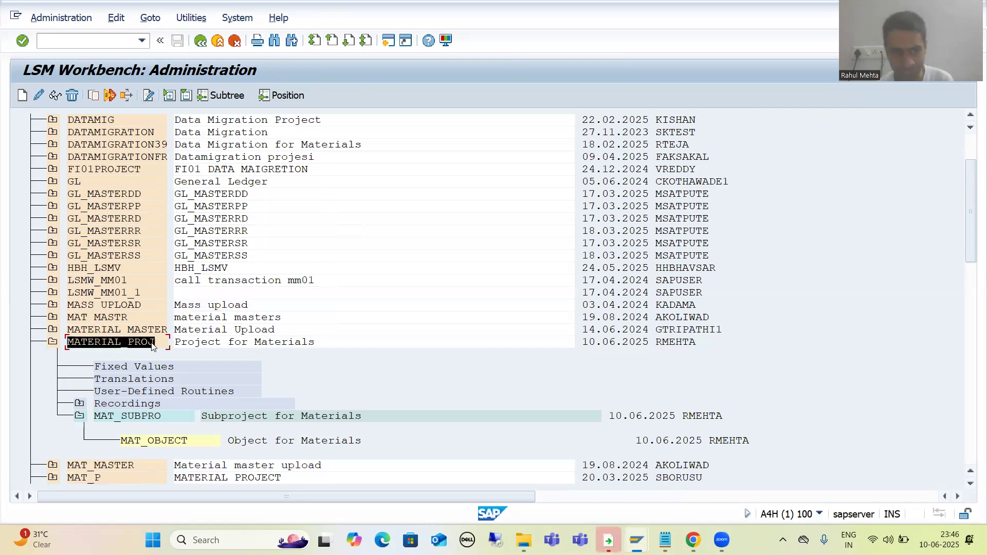
pyautogui.click(105, 343)
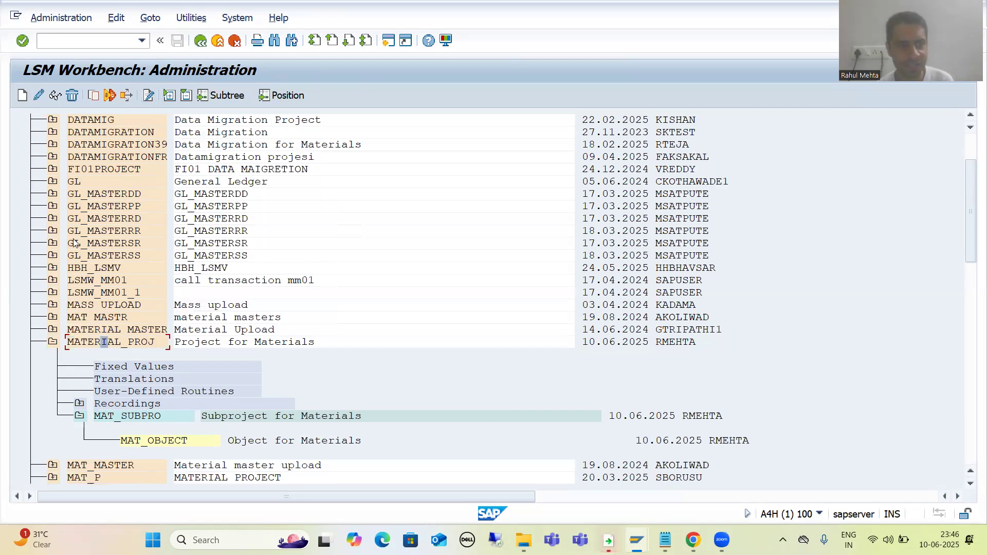
pyautogui.click(38, 95)
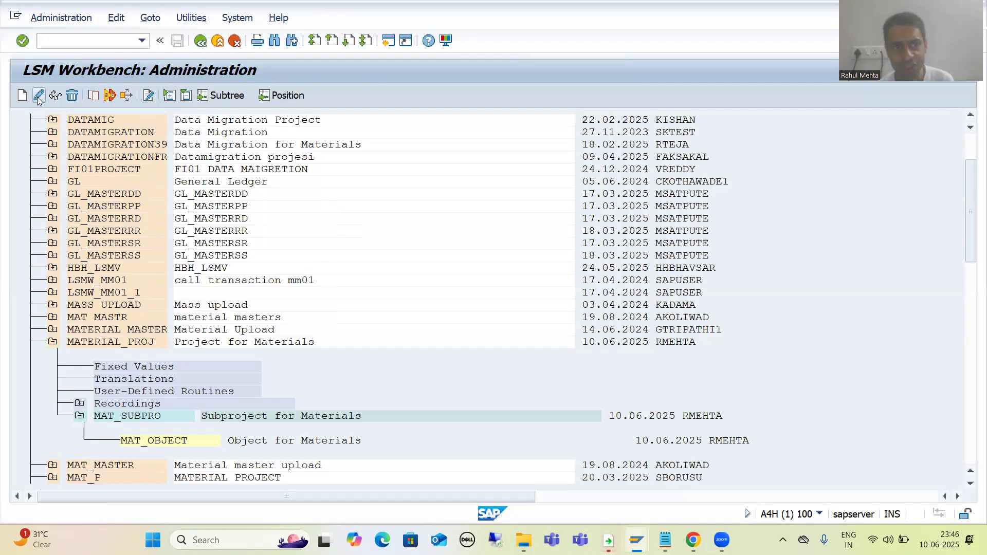
# Change MATERIAL_PROJ's description from 'Project for Materials' to 'Material Project' and collapse its subtree
pyautogui.click(290, 217)
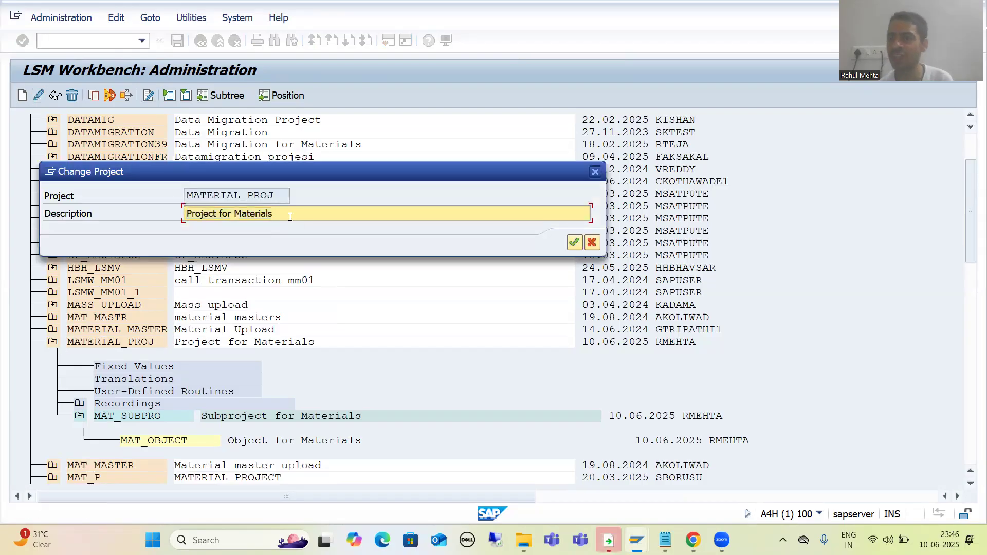
pyautogui.press('Left')
pyautogui.press('Left')
pyautogui.press('Left')
pyautogui.press('Left')
pyautogui.press('Left')
pyautogui.press('Left')
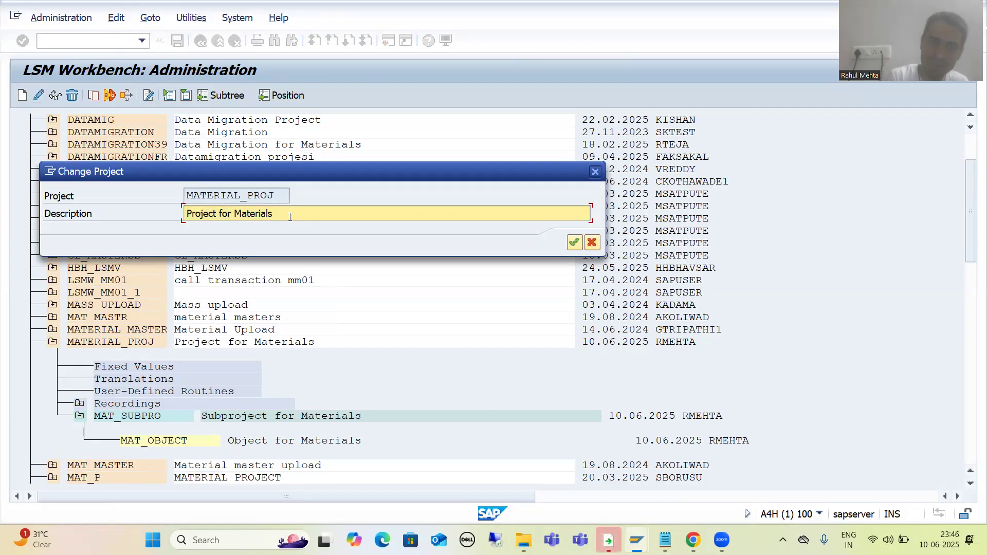
pyautogui.press('BackSpace')
pyautogui.press('BackSpace')
pyautogui.press('BackSpace')
pyautogui.press('BackSpace')
pyautogui.press('BackSpace')
pyautogui.press('BackSpace')
pyautogui.press('BackSpace')
pyautogui.press('BackSpace')
pyautogui.press('BackSpace')
pyautogui.press('BackSpace')
pyautogui.press('BackSpace')
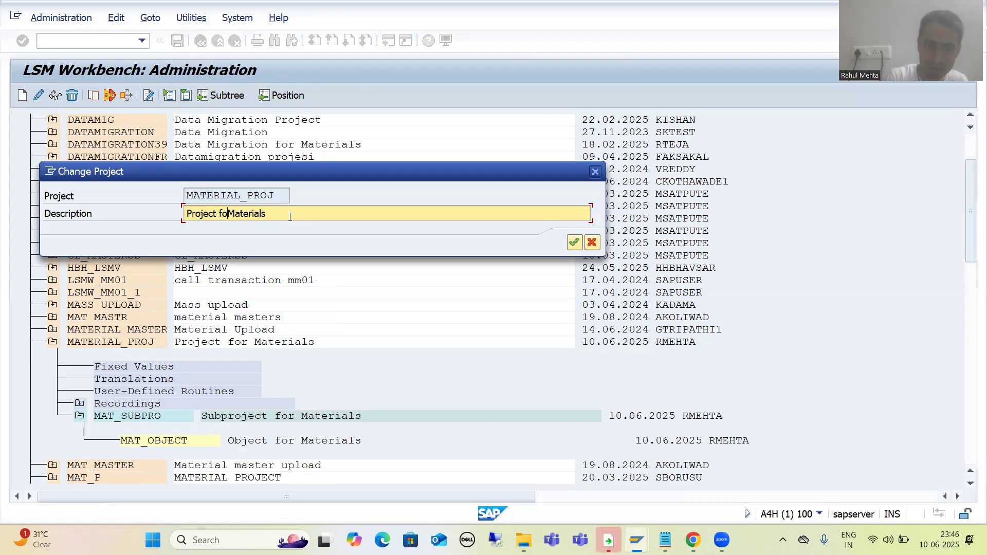
pyautogui.press('BackSpace')
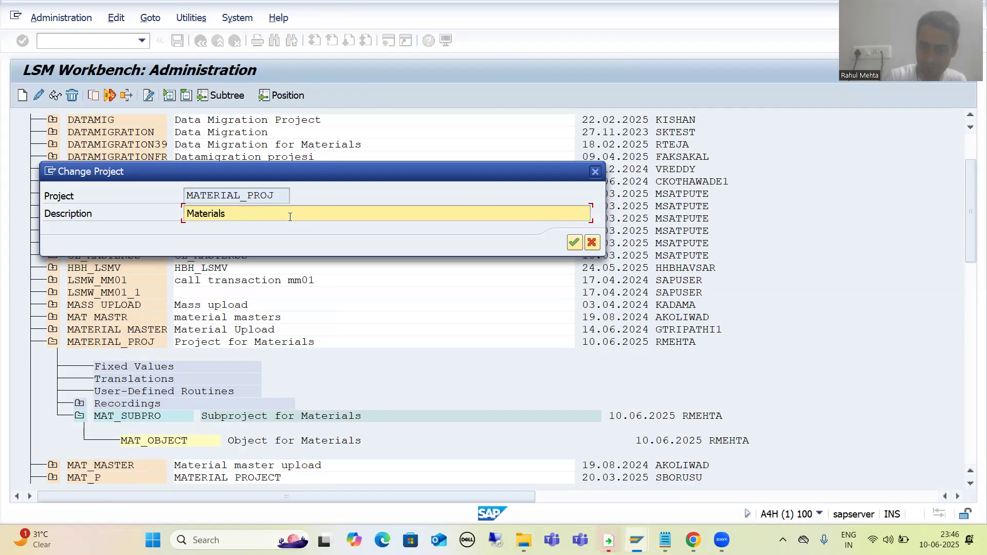
pyautogui.press('Right')
pyautogui.press('Right')
pyautogui.write('Project')
pyautogui.press('BackSpace')
pyautogui.press('BackSpace')
pyautogui.press('BackSpace')
pyautogui.press('BackSpace')
pyautogui.write('ject')
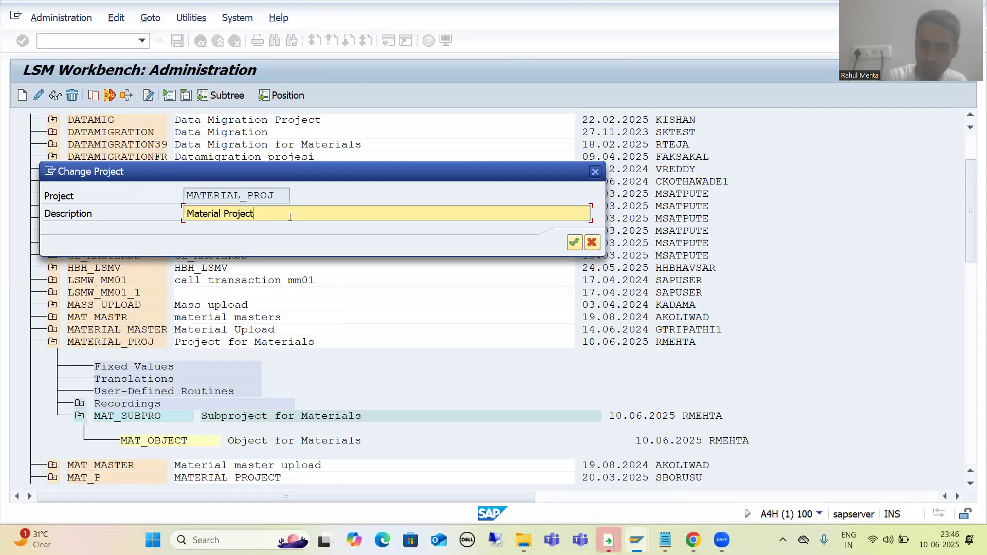
pyautogui.press('Return')
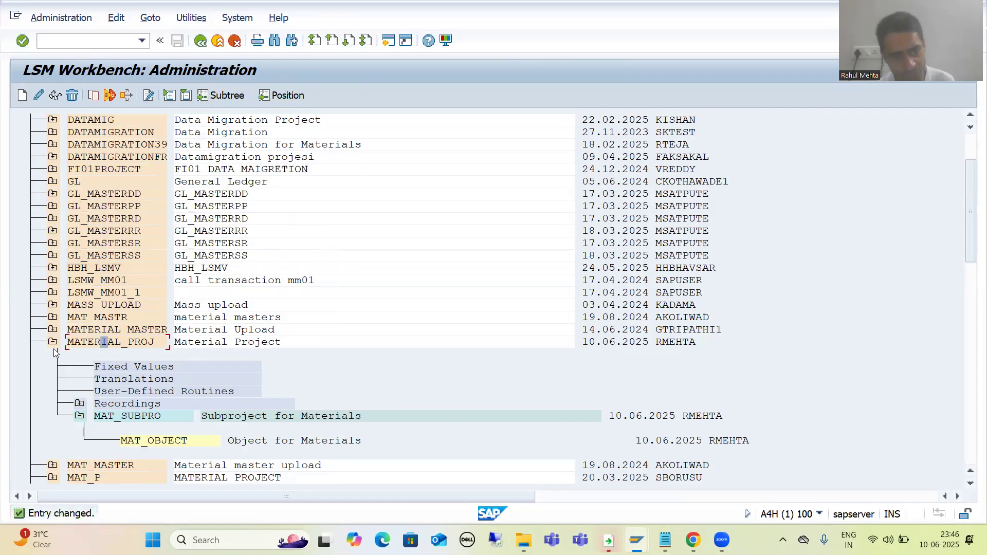
pyautogui.click(53, 342)
pyautogui.moveTo(67, 343); pyautogui.dragTo(282, 343)
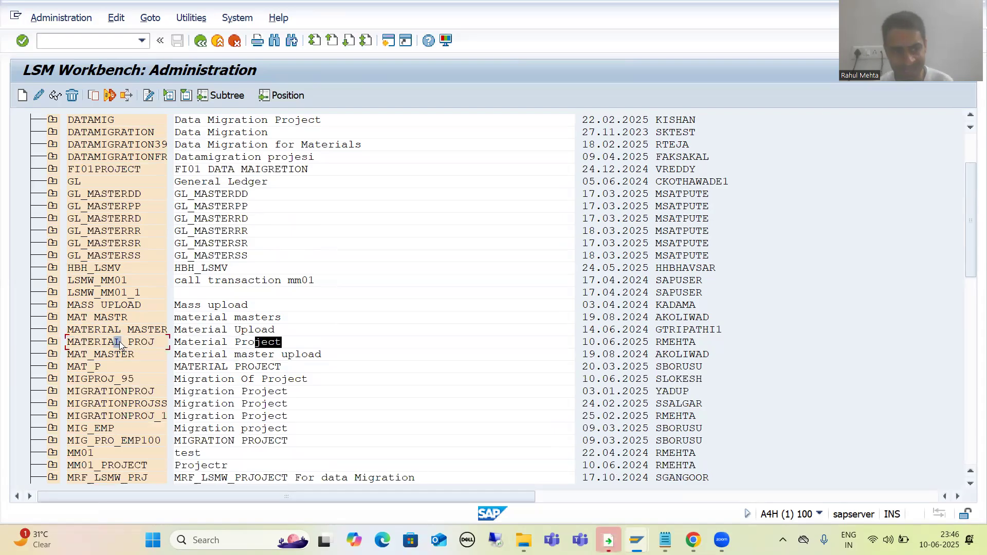
# Copy MATERIAL_PROJ, changing the target project name to MAT_PROJ_CPY
pyautogui.click(94, 98)
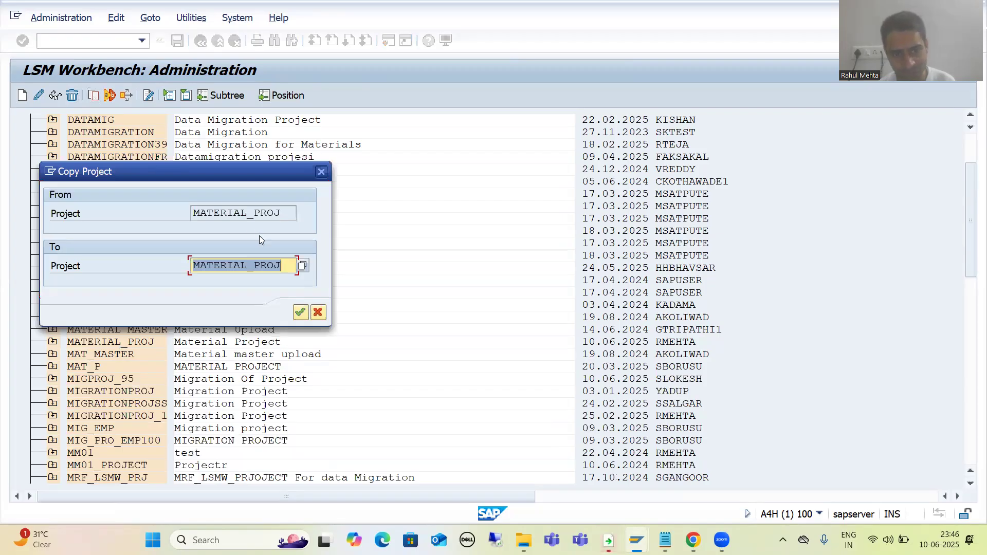
pyautogui.click(284, 267)
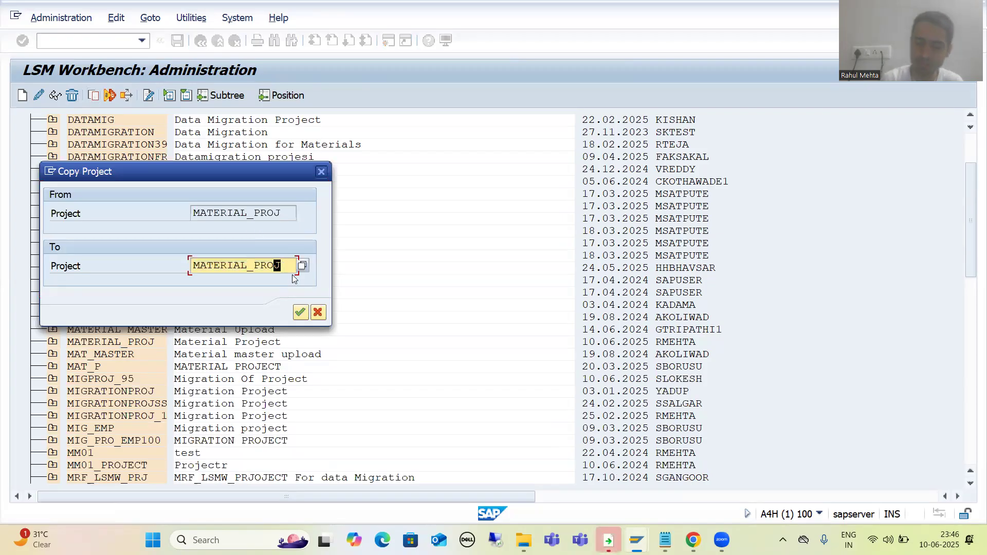
pyautogui.press('Left')
pyautogui.press('BackSpace')
pyautogui.press('BackSpace')
pyautogui.press('BackSpace')
pyautogui.press('BackSpace')
pyautogui.press('BackSpace')
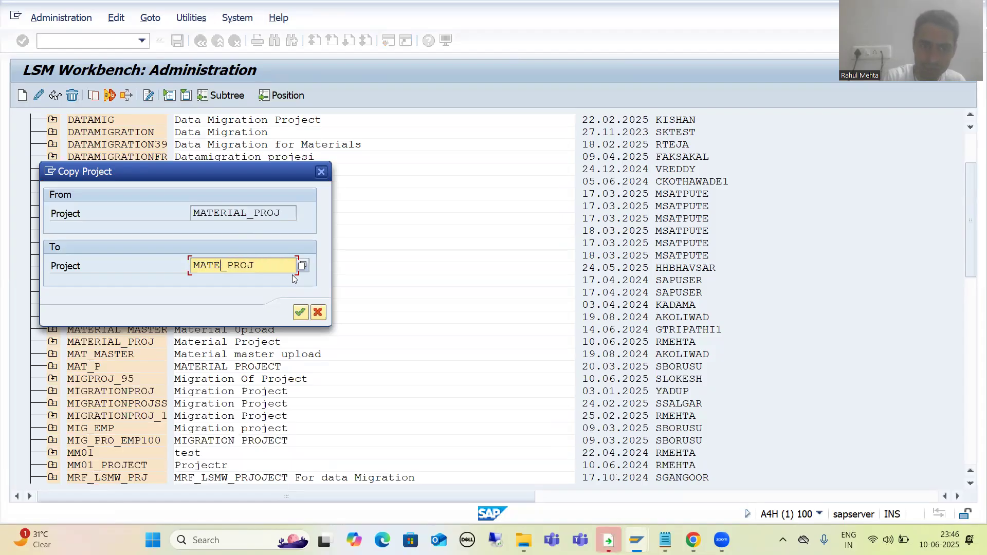
pyautogui.press('Right')
pyautogui.press('Right')
pyautogui.press('Right')
pyautogui.press('Right')
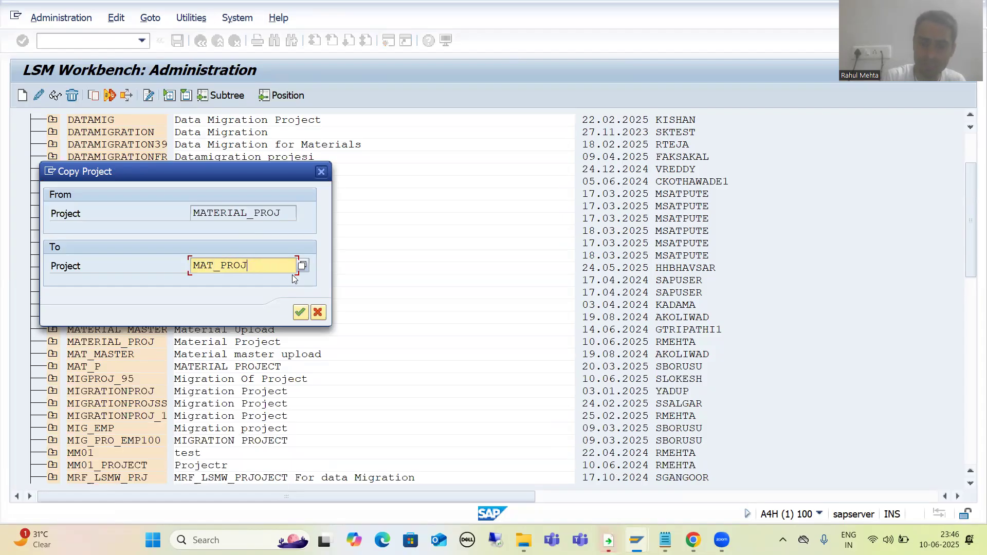
pyautogui.write('_CPY')
pyautogui.press('Return')
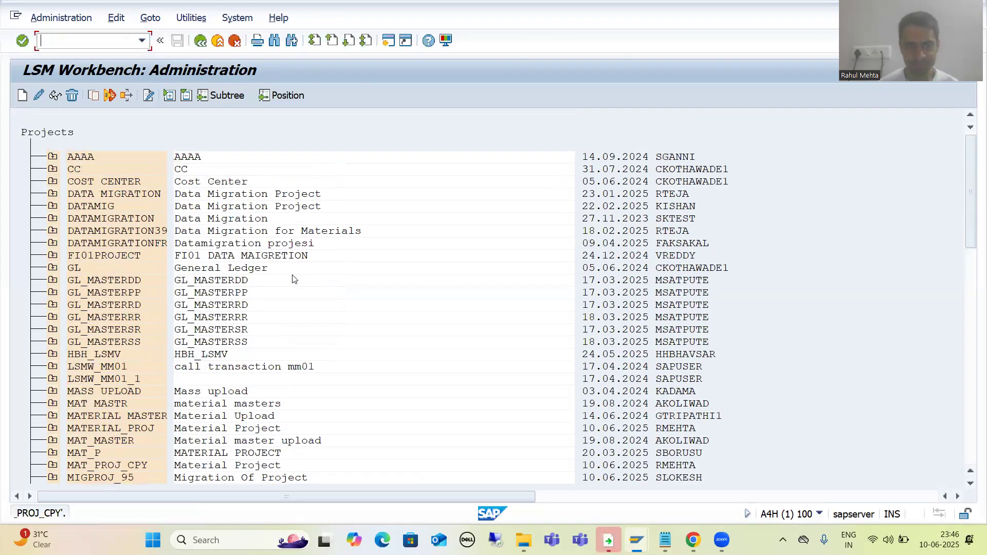
# Expand MAT_PROJ_CPY to confirm it contains MAT_SUBPRO with MAT_OBJECT, then collapse it
pyautogui.click(37, 481)
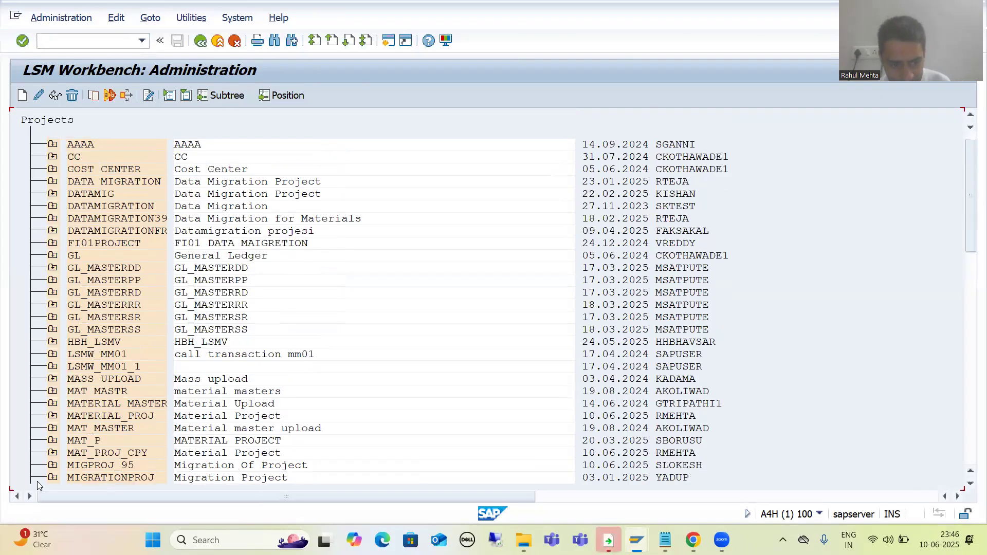
pyautogui.click(53, 453)
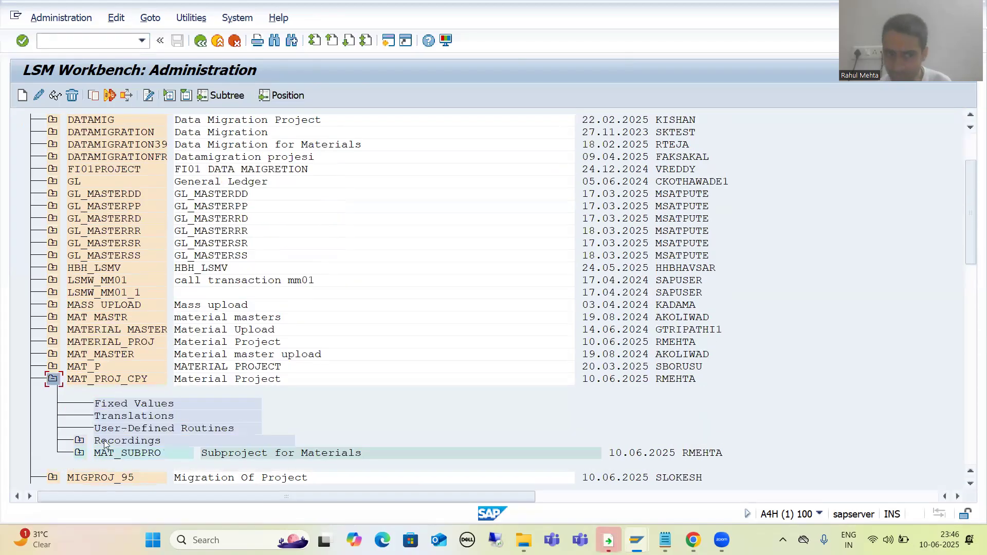
pyautogui.click(79, 452)
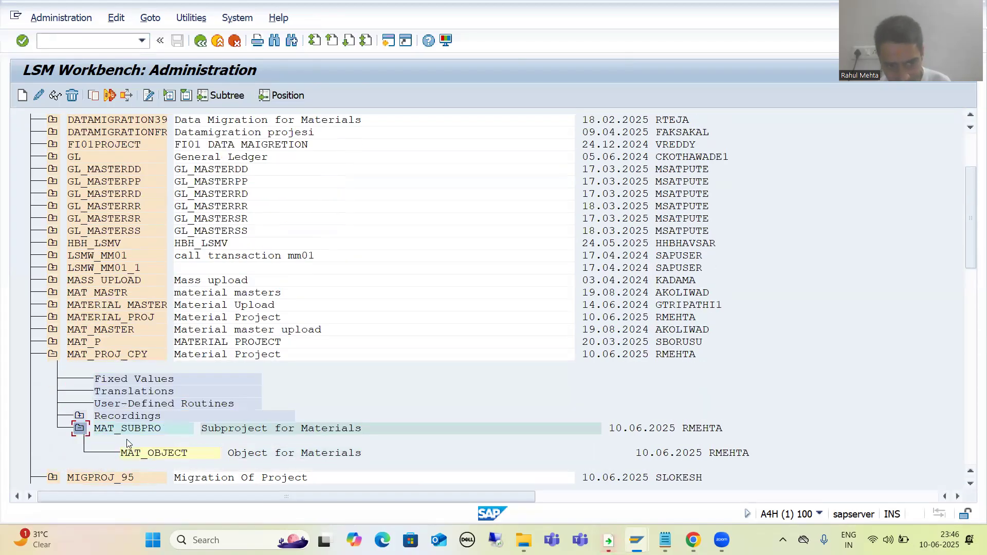
pyautogui.click(53, 355)
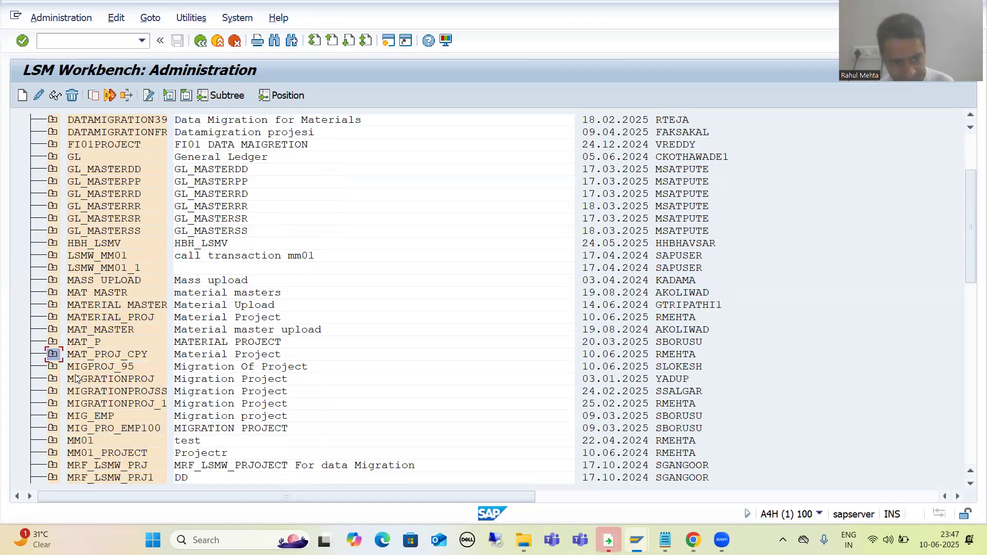
# Delete the MAT_PROJ_CPY project and confirm the deletion
pyautogui.moveTo(71, 357); pyautogui.dragTo(144, 355)
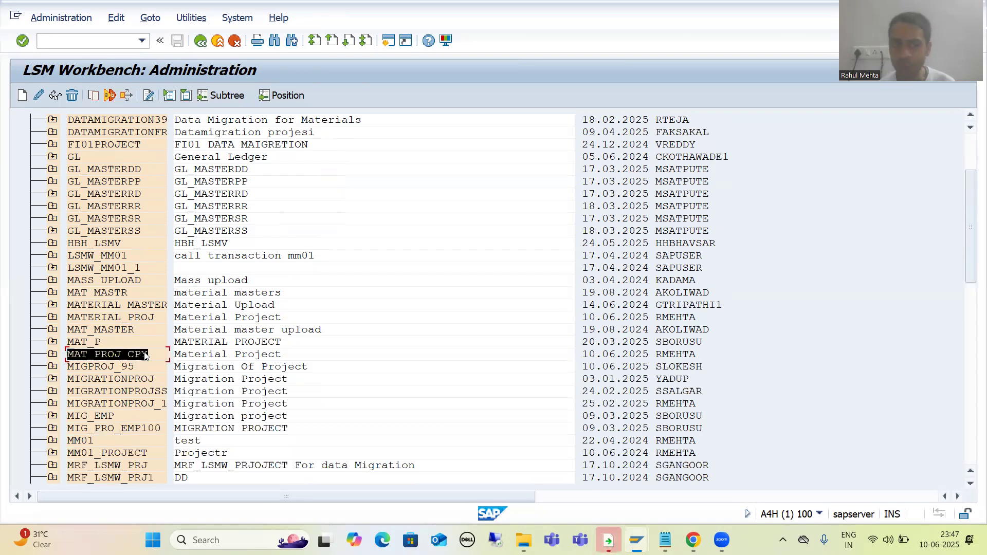
pyautogui.click(104, 356)
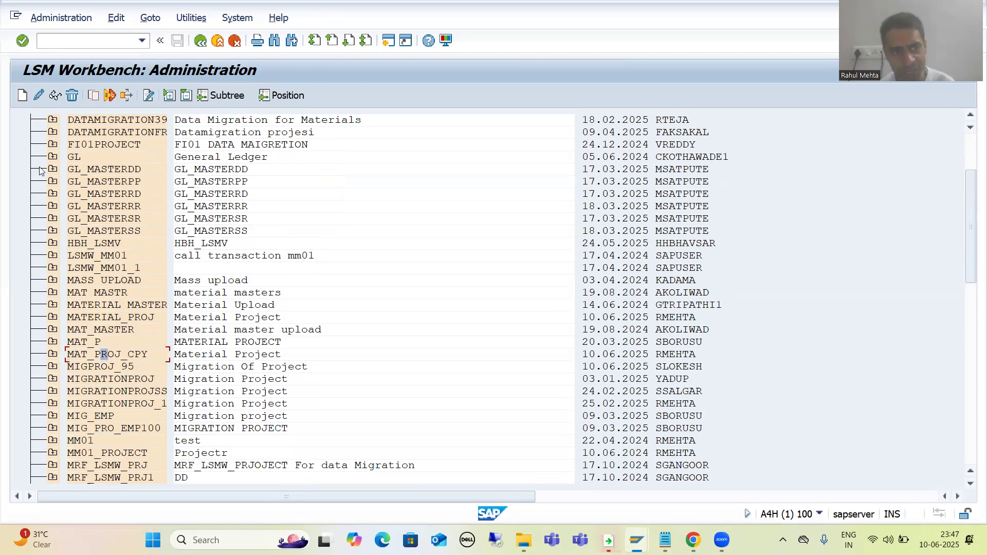
pyautogui.click(72, 96)
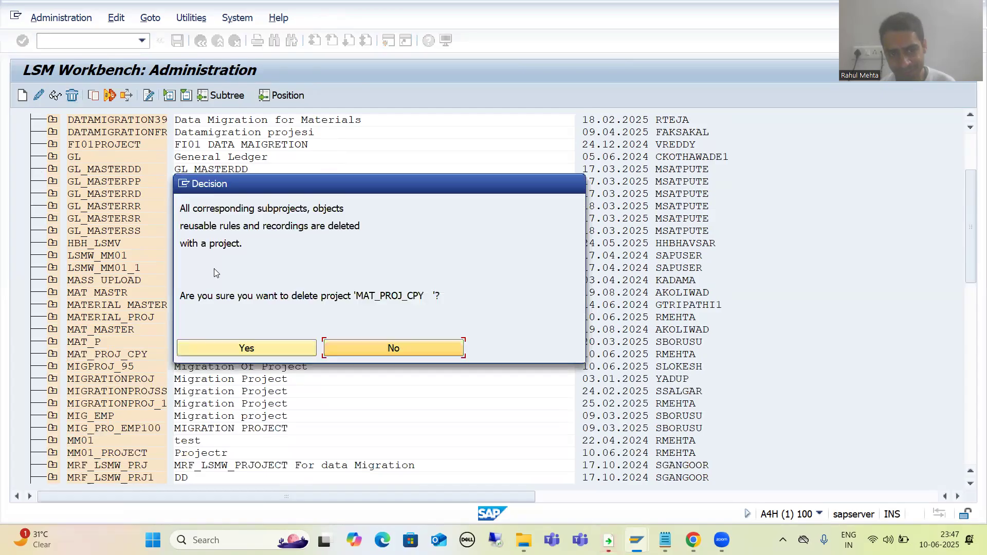
pyautogui.click(247, 348)
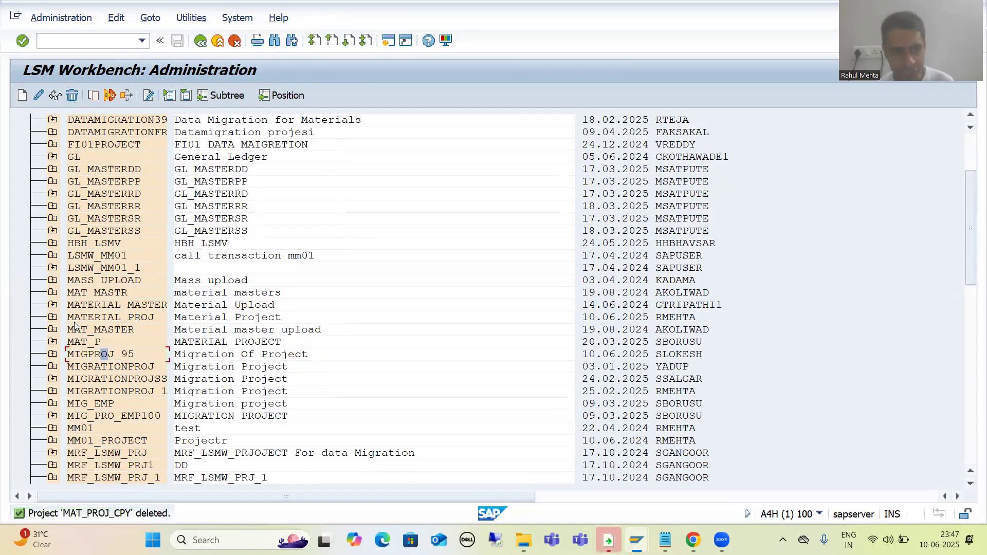
# Delete the original MATERIAL_PROJ project and confirm the deletion
pyautogui.moveTo(68, 318); pyautogui.dragTo(147, 321)
pyautogui.click(152, 319)
pyautogui.click(144, 318)
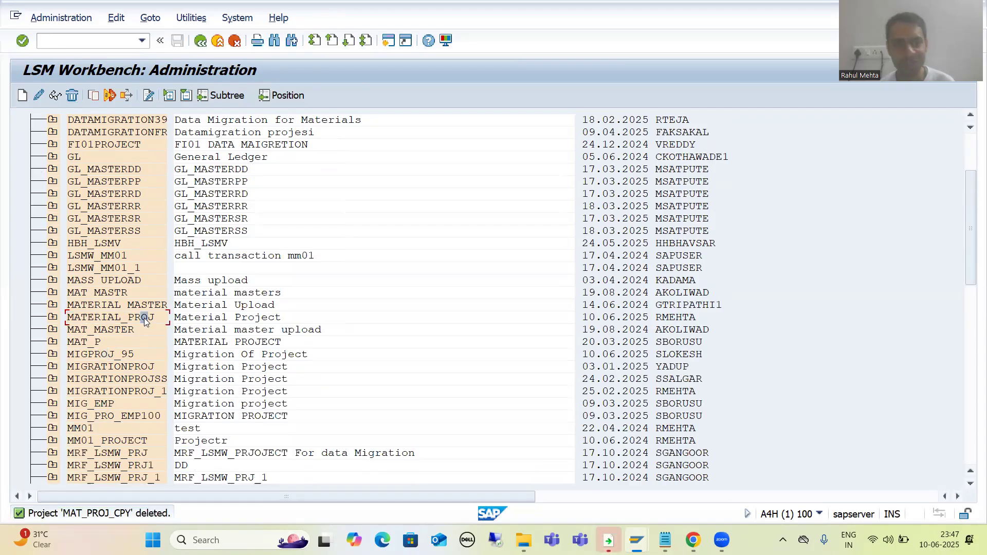
pyautogui.click(72, 97)
pyautogui.click(291, 350)
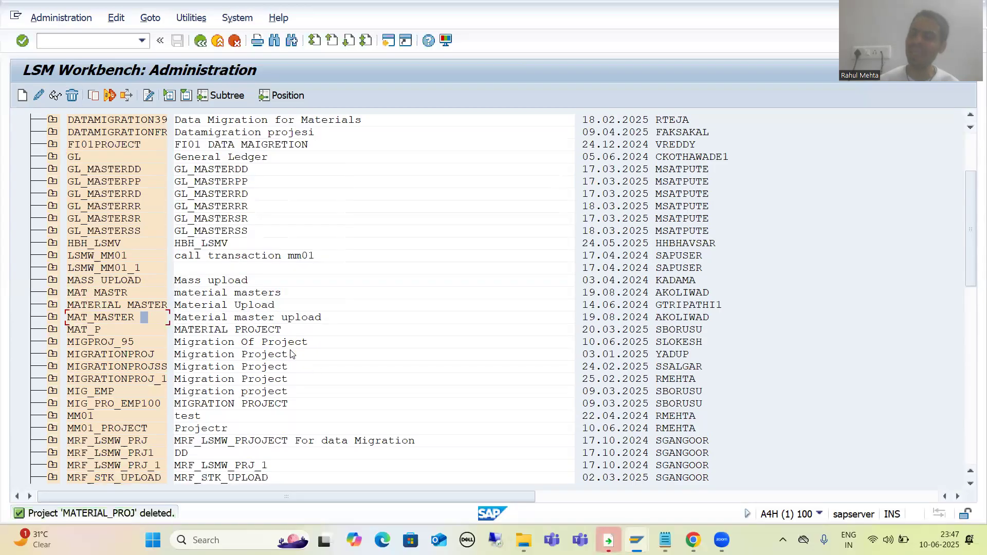